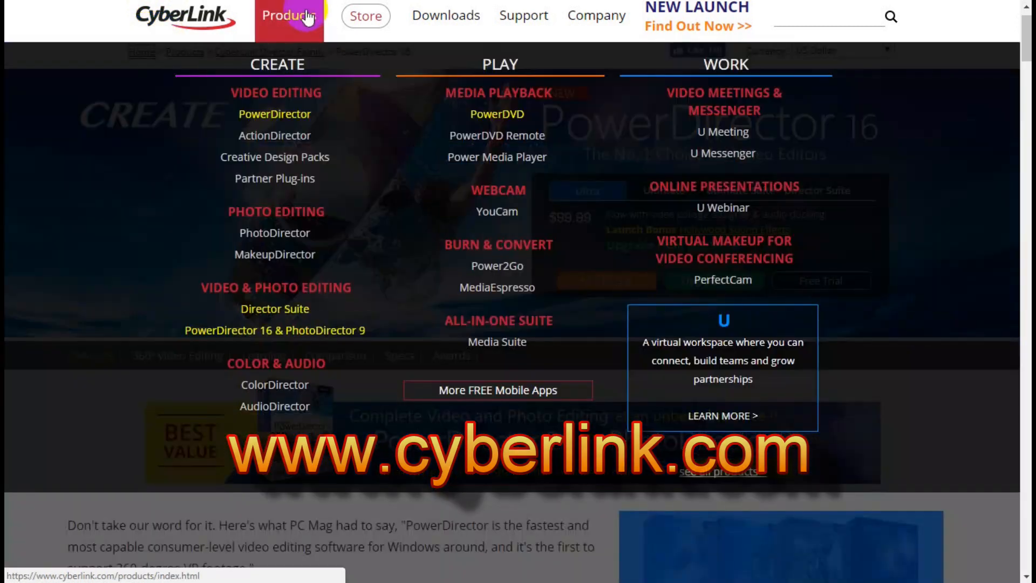
- Open the PowerDirector product page and view the Ultra, Ultimate, Ultimate Suite and Director Suite offers in turn
{"action": "left_click", "coordinate": [305, 18]}
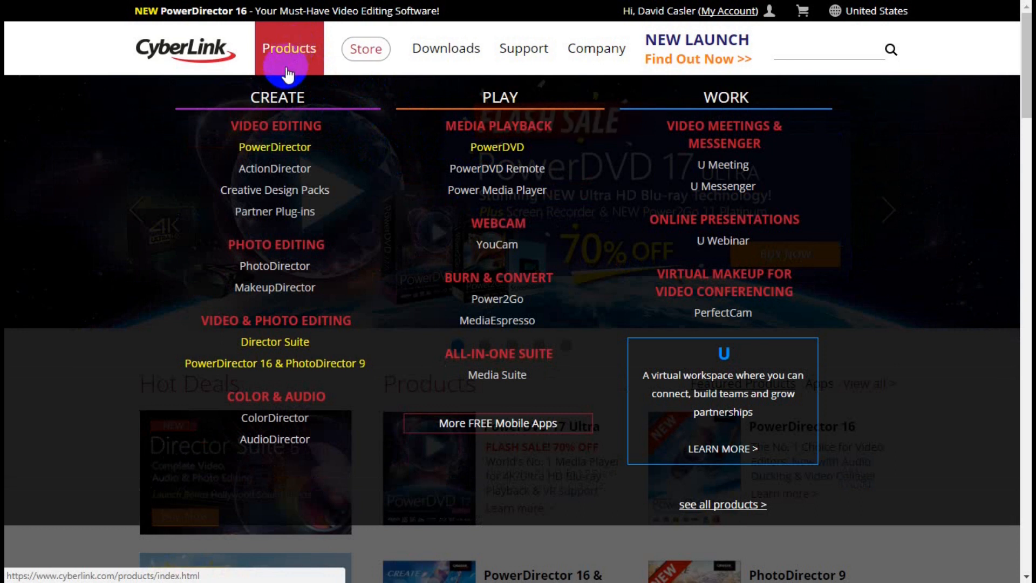
{"action": "left_click", "coordinate": [297, 154]}
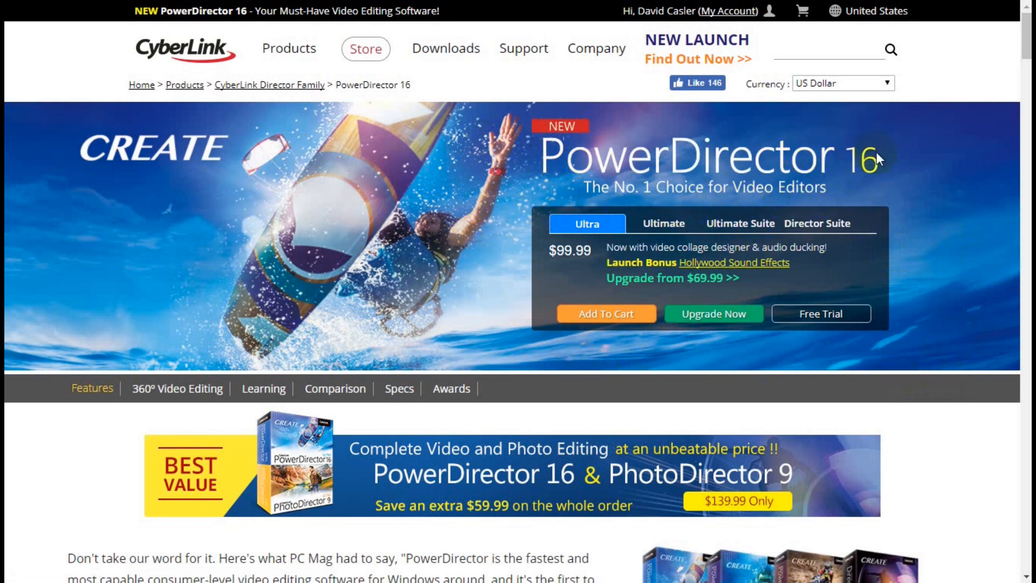
{"action": "left_click", "coordinate": [586, 227]}
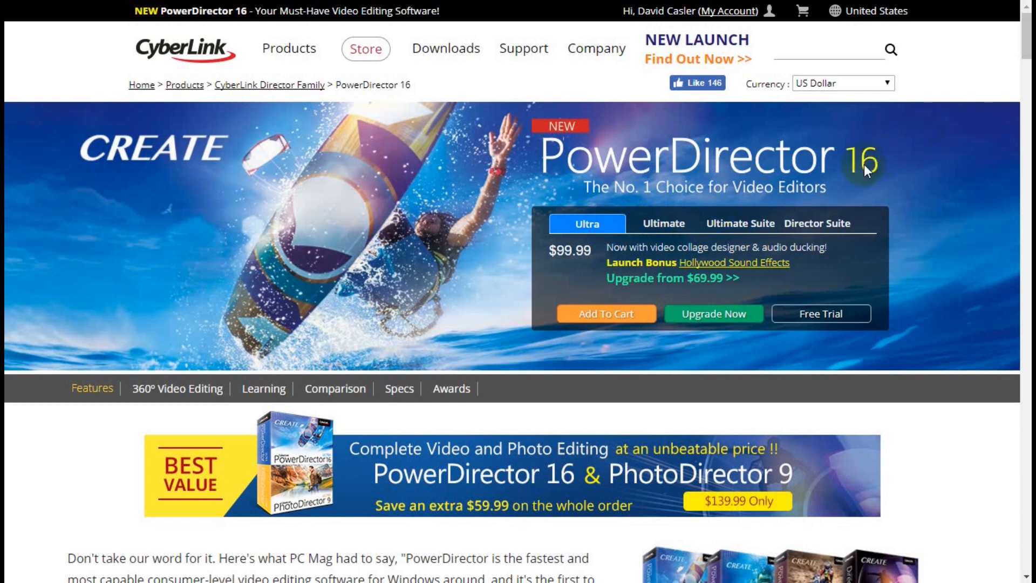
{"action": "left_click", "coordinate": [666, 222]}
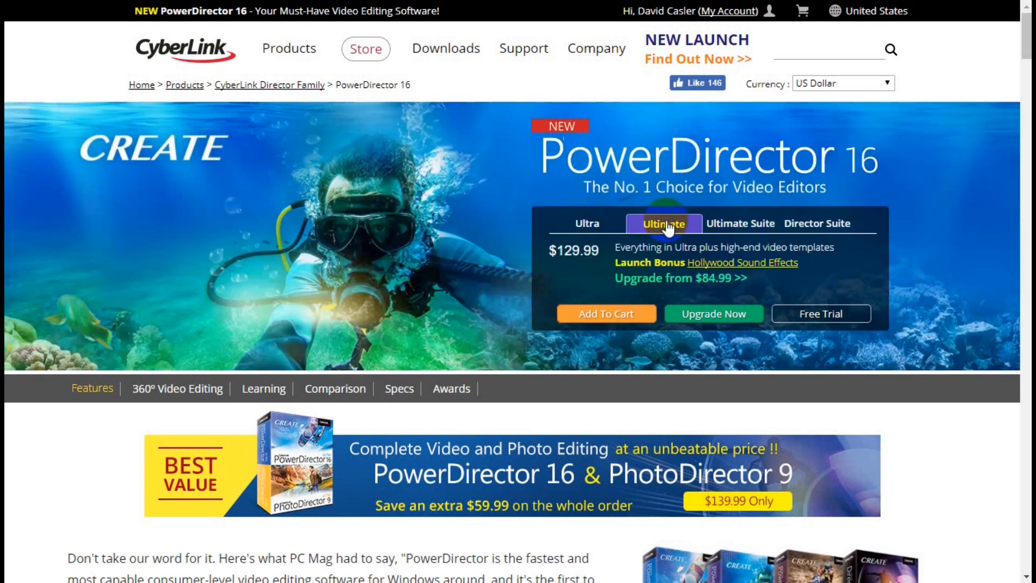
{"action": "left_click", "coordinate": [742, 228]}
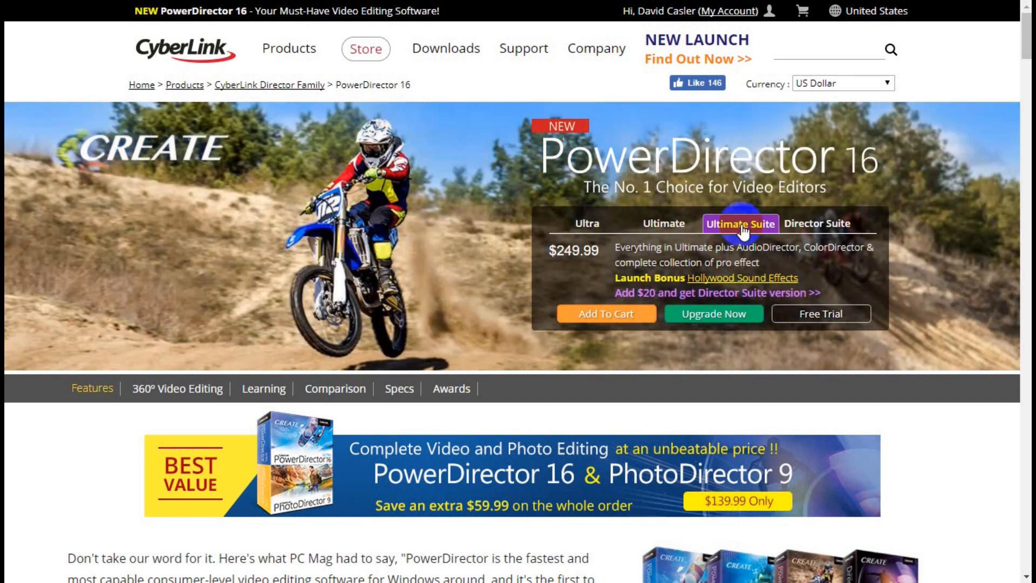
{"action": "left_click", "coordinate": [831, 228]}
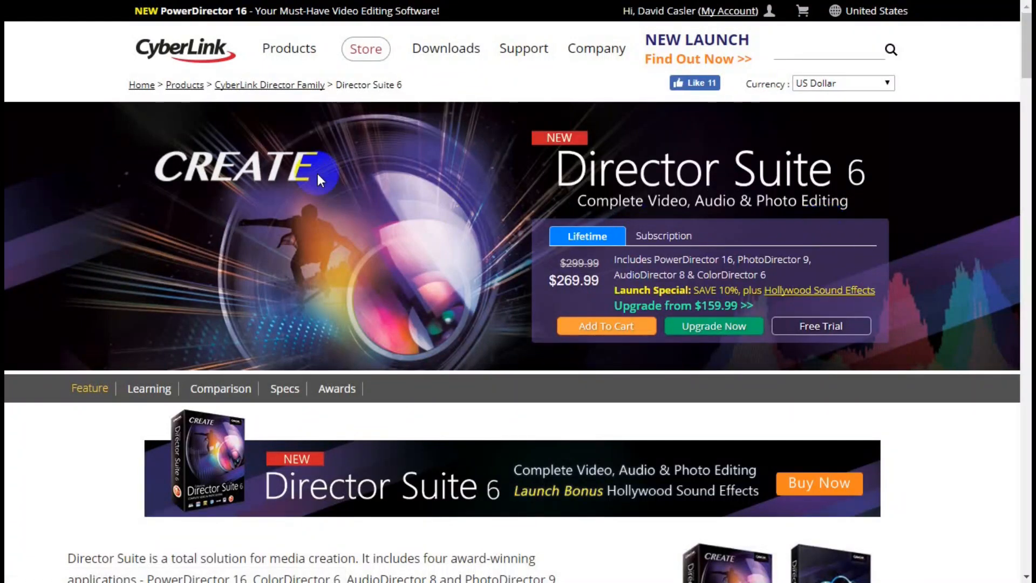
- Return to the PowerDirector 16 page and go through its edition offers again, ending on the Director Suite page
{"action": "key", "text": "alt+Left"}
{"action": "left_click", "coordinate": [577, 226]}
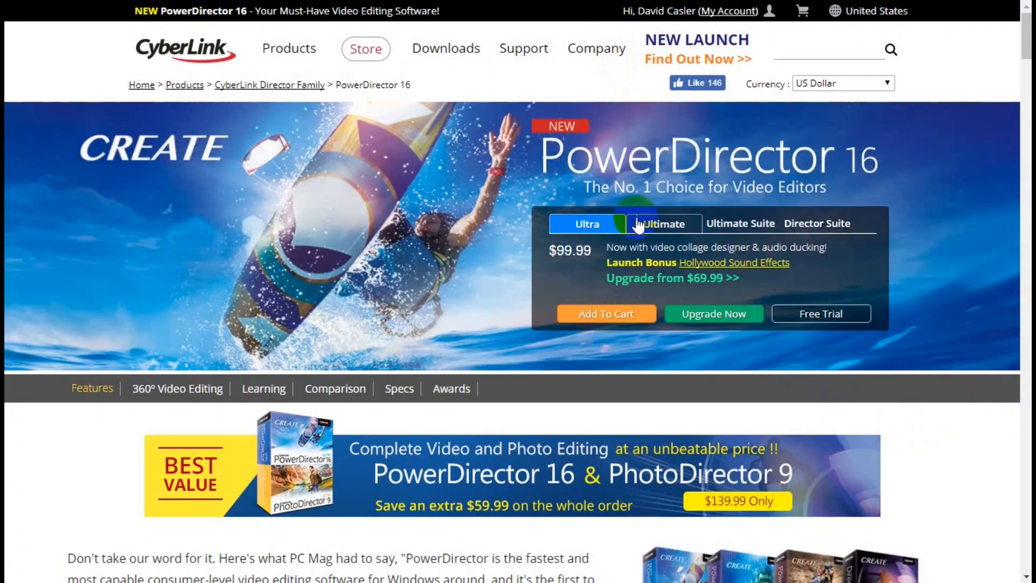
{"action": "left_click", "coordinate": [664, 224]}
{"action": "left_click", "coordinate": [739, 232]}
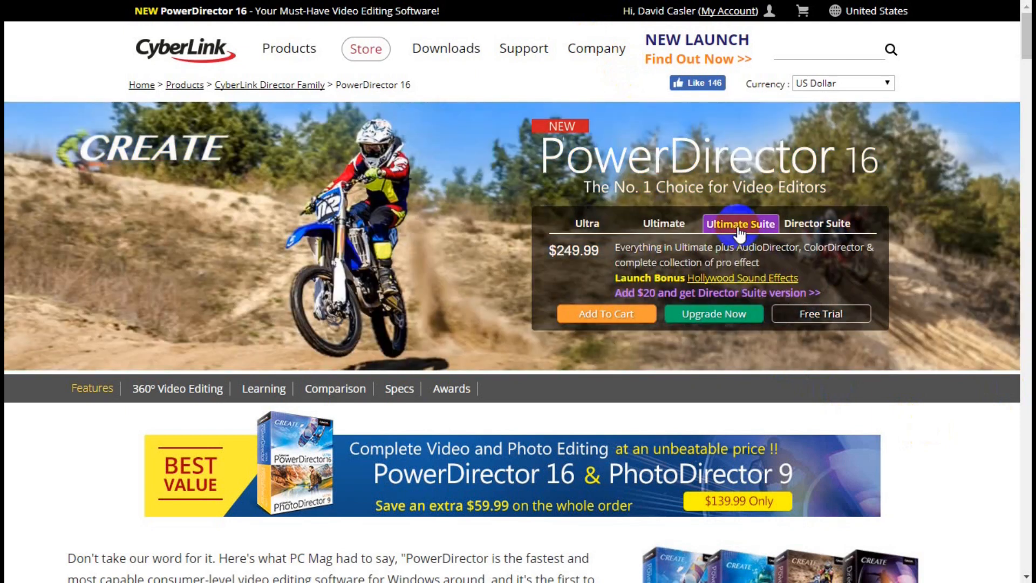
{"action": "left_click", "coordinate": [800, 225]}
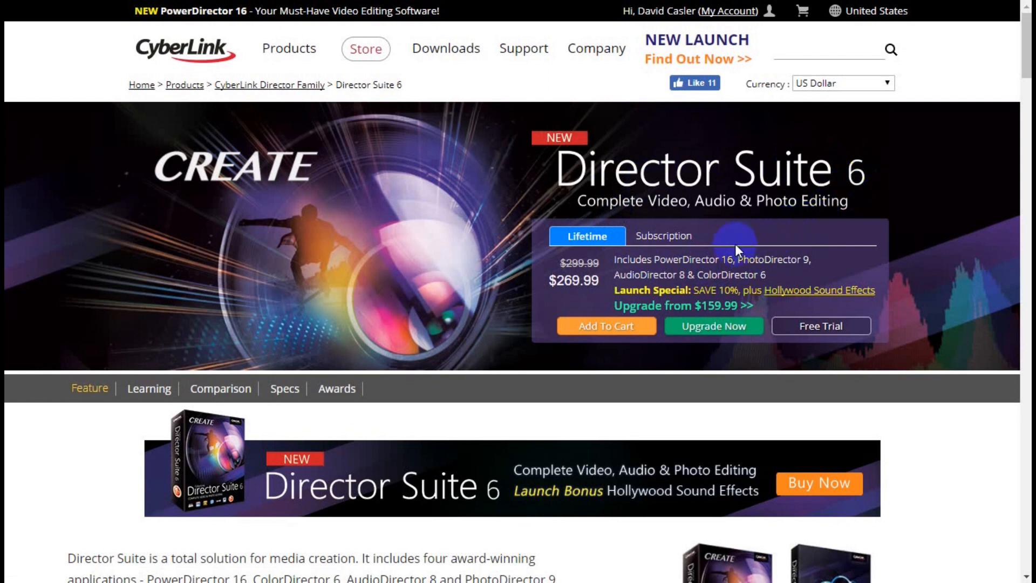
- Compare the Lifetime and Subscription pricing options for Director Suite 6
{"action": "left_click", "coordinate": [589, 239]}
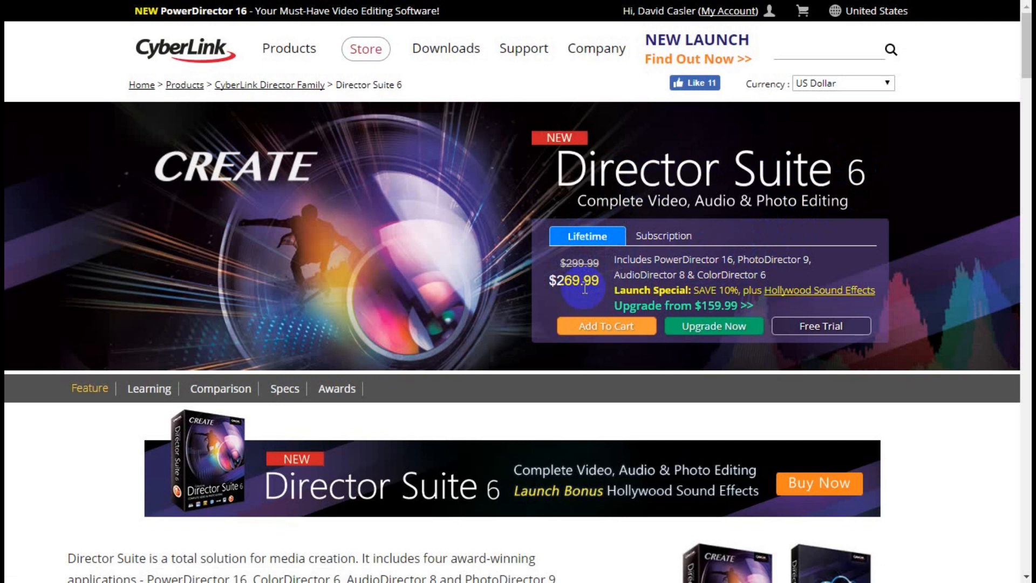
{"action": "left_click", "coordinate": [661, 240]}
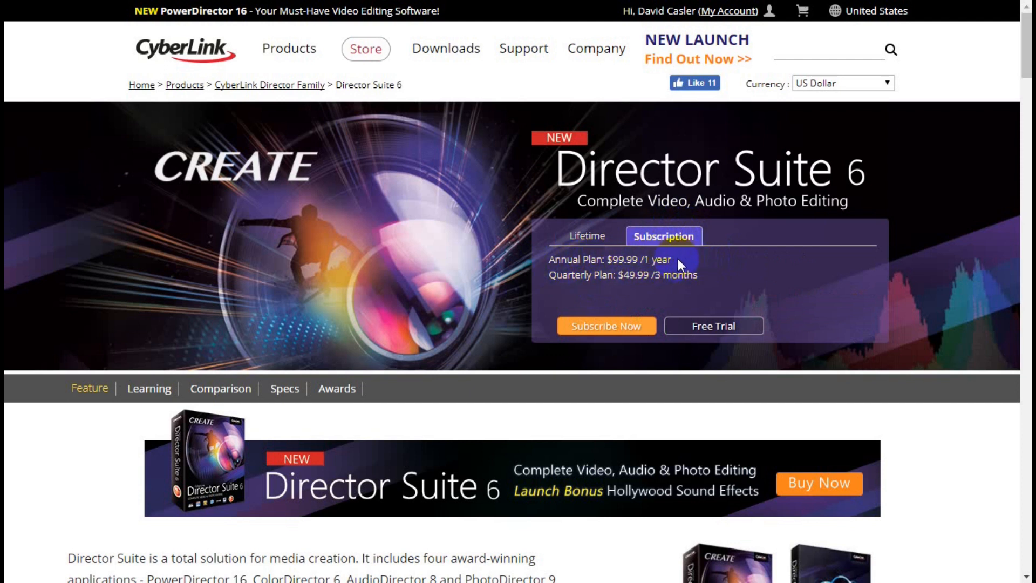
{"action": "left_click", "coordinate": [591, 241]}
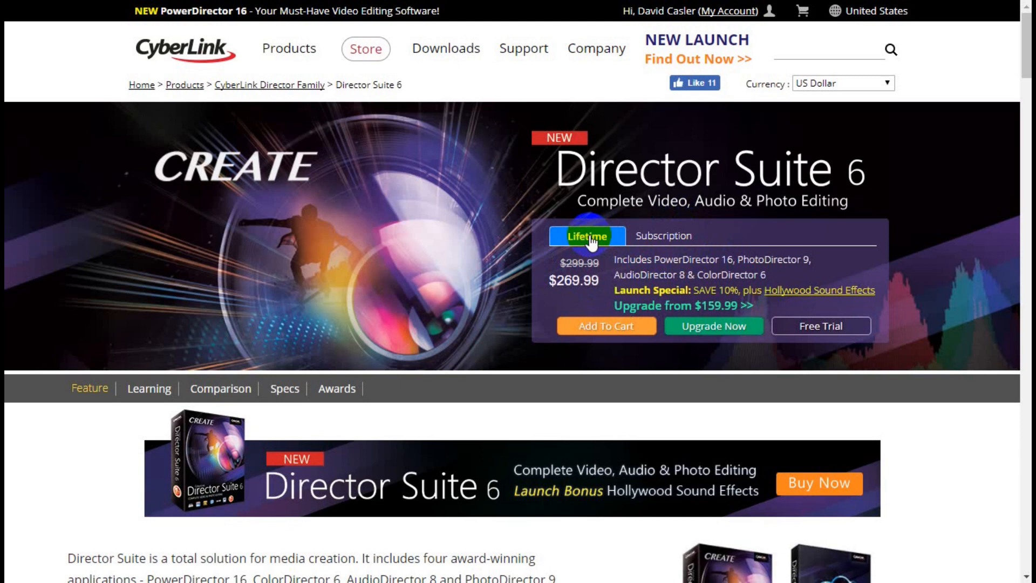
{"action": "left_click", "coordinate": [664, 236]}
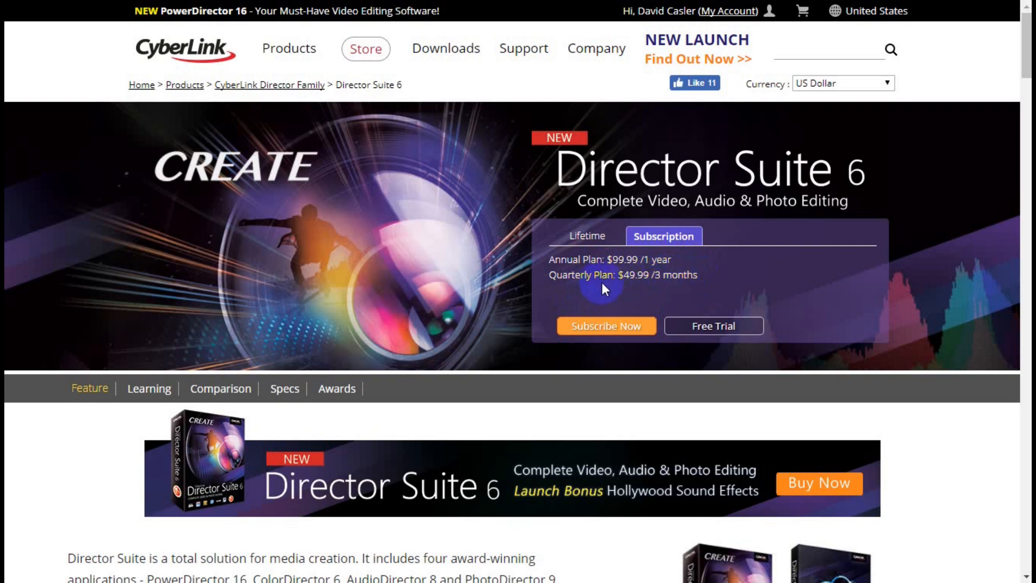
{"action": "left_click", "coordinate": [715, 326]}
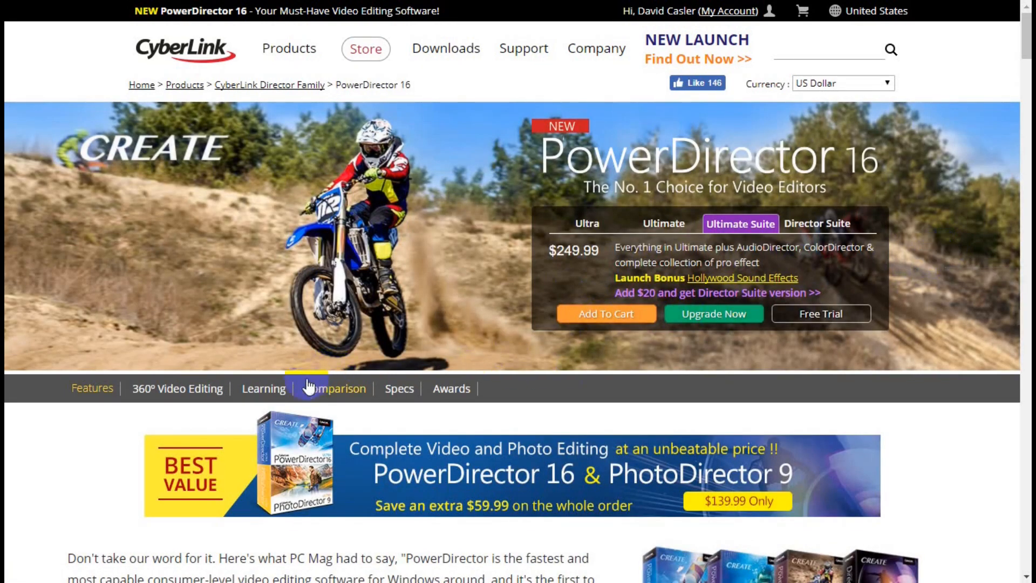
- Open the PowerDirector 16 version comparison and examine prices and the applications included in each edition
{"action": "left_click", "coordinate": [398, 392]}
{"action": "scroll", "coordinate": [694, 296], "scroll_direction": "down", "scroll_amount": 6}
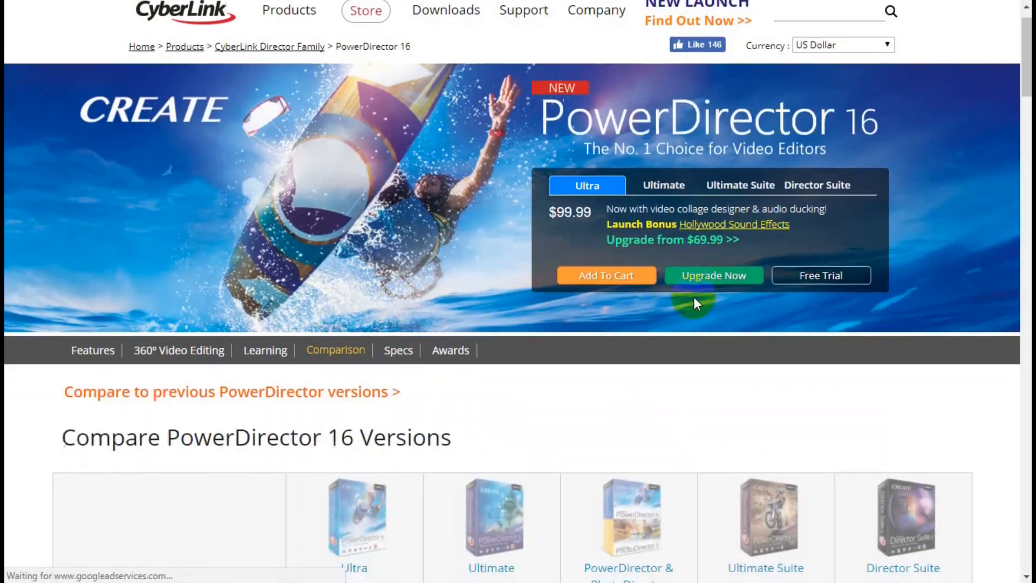
{"action": "scroll", "coordinate": [691, 300], "scroll_direction": "down", "scroll_amount": 3}
{"action": "scroll", "coordinate": [688, 302], "scroll_direction": "up", "scroll_amount": 1}
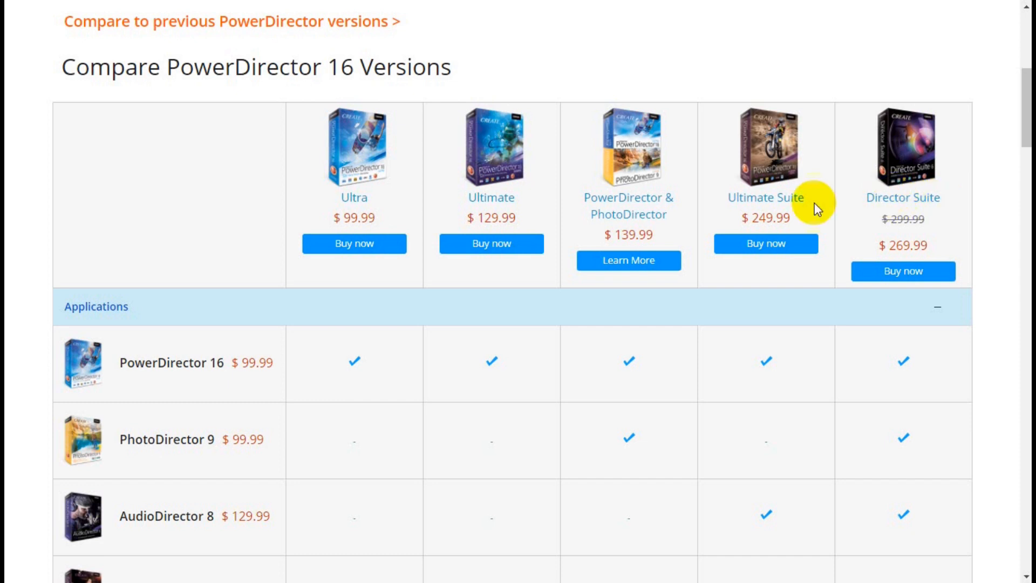
{"action": "scroll", "coordinate": [394, 296], "scroll_direction": "down", "scroll_amount": 4}
{"action": "scroll", "coordinate": [285, 299], "scroll_direction": "up", "scroll_amount": 3}
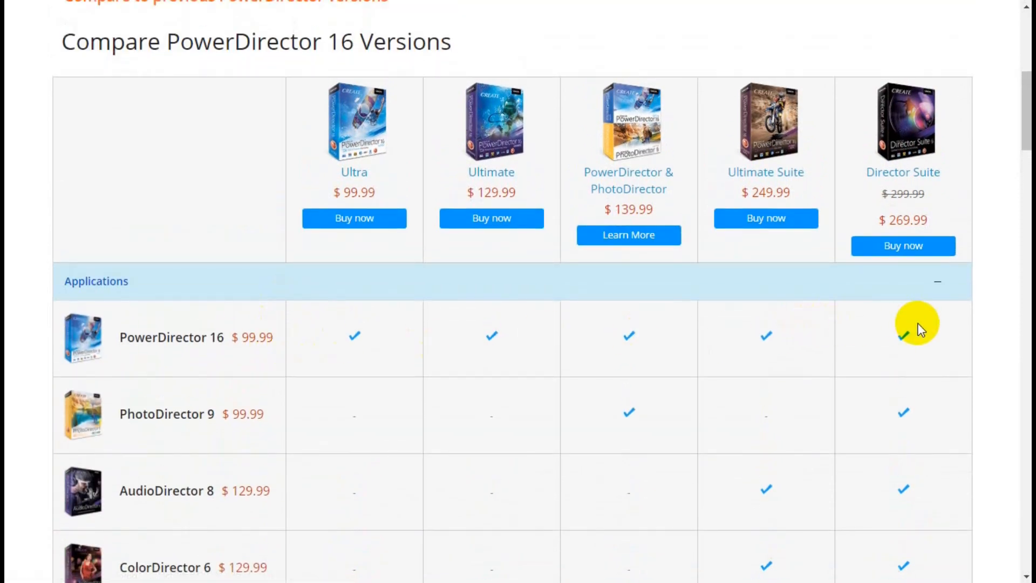
{"action": "scroll", "coordinate": [950, 334], "scroll_direction": "down", "scroll_amount": 1}
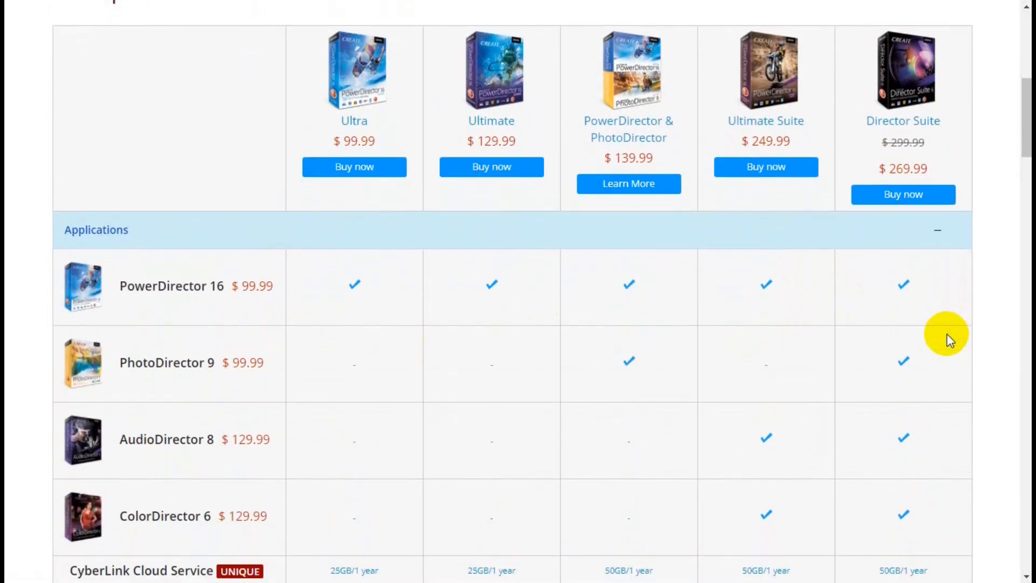
{"action": "scroll", "coordinate": [947, 339], "scroll_direction": "down", "scroll_amount": 2}
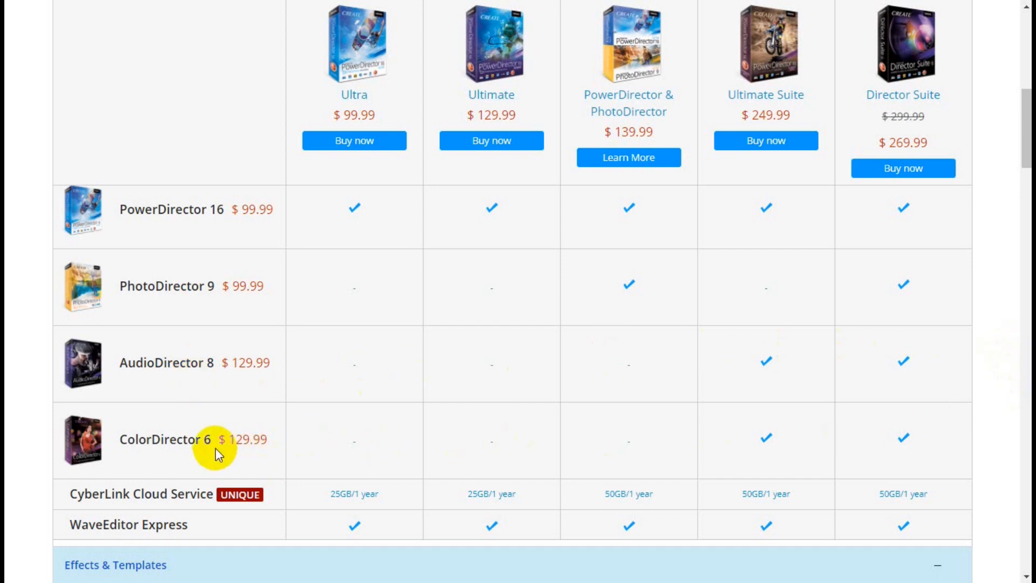
{"action": "scroll", "coordinate": [215, 451], "scroll_direction": "down", "scroll_amount": 2}
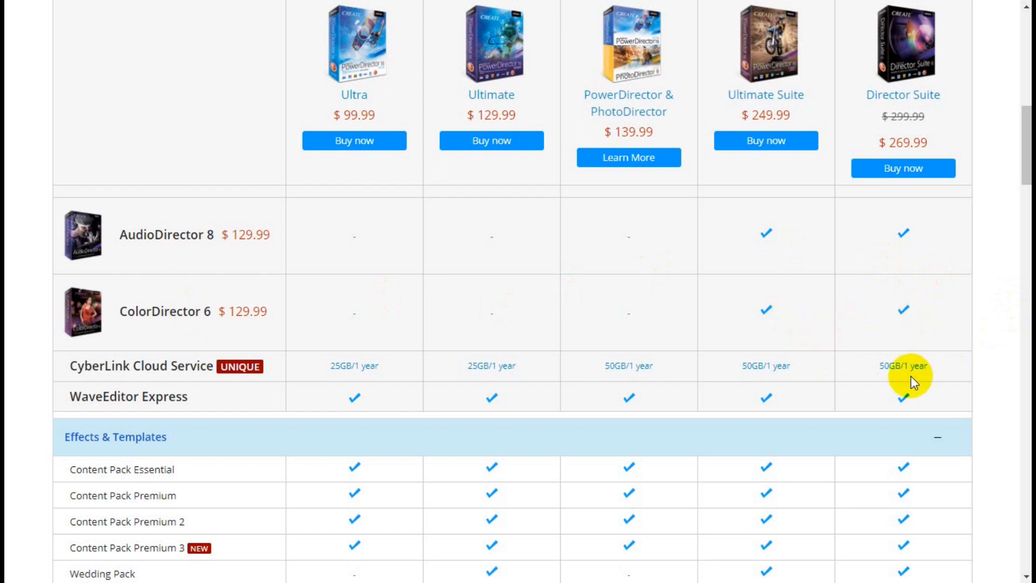
- Examine which content packs and plug-ins each edition includes under Effects & Templates
{"action": "scroll", "coordinate": [888, 427], "scroll_direction": "down", "scroll_amount": 2}
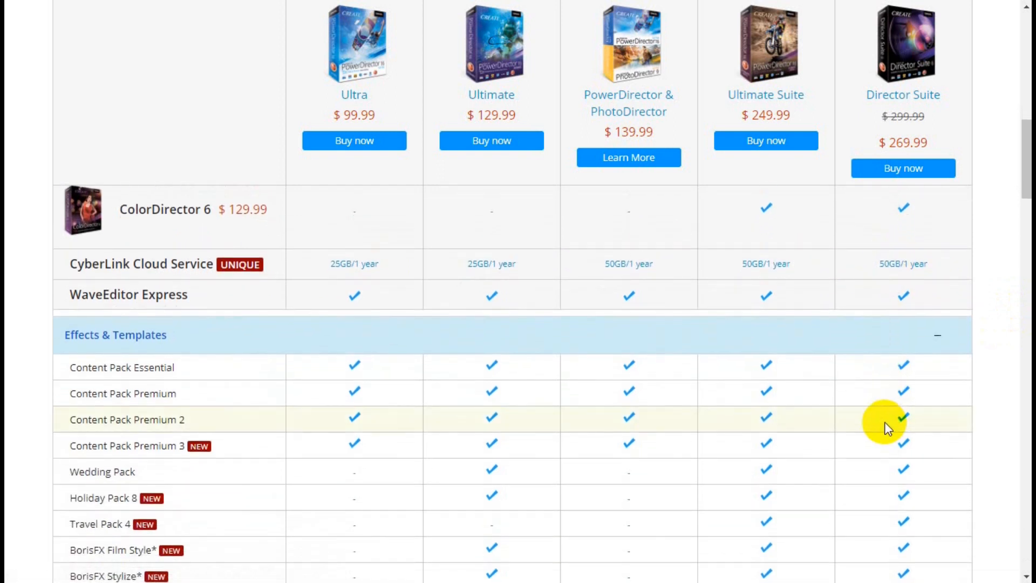
{"action": "scroll", "coordinate": [884, 427], "scroll_direction": "down", "scroll_amount": 1}
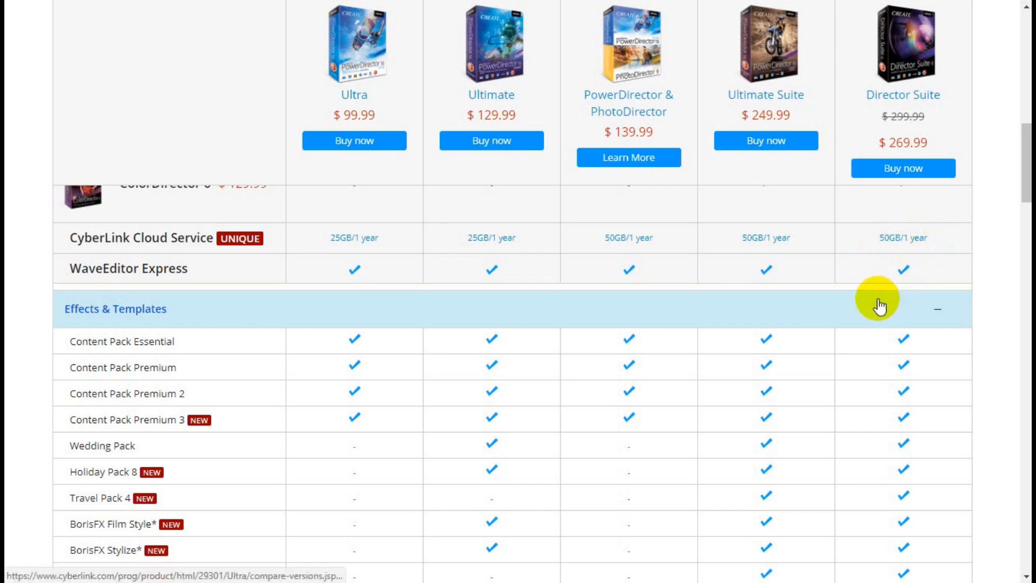
{"action": "scroll", "coordinate": [876, 300], "scroll_direction": "down", "scroll_amount": 2}
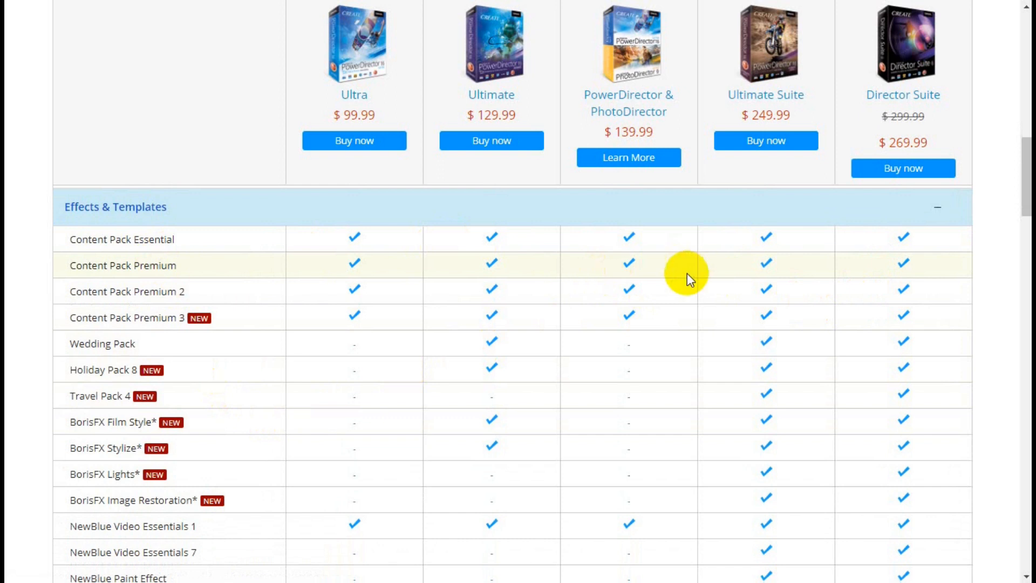
{"action": "scroll", "coordinate": [798, 254], "scroll_direction": "down", "scroll_amount": 1}
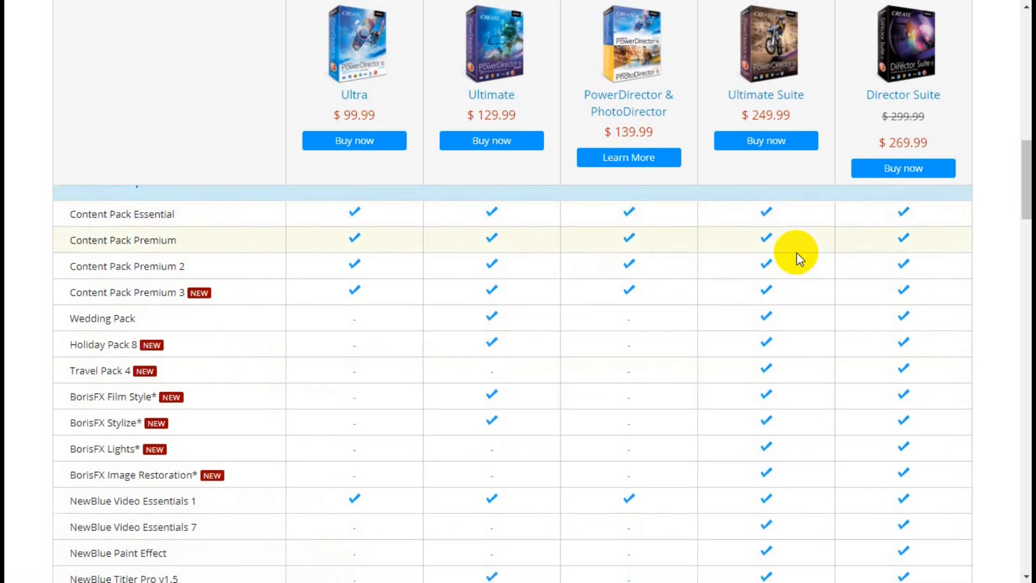
{"action": "scroll", "coordinate": [795, 253], "scroll_direction": "down", "scroll_amount": 1}
{"action": "scroll", "coordinate": [795, 254], "scroll_direction": "up", "scroll_amount": 1}
{"action": "scroll", "coordinate": [795, 254], "scroll_direction": "up", "scroll_amount": 2}
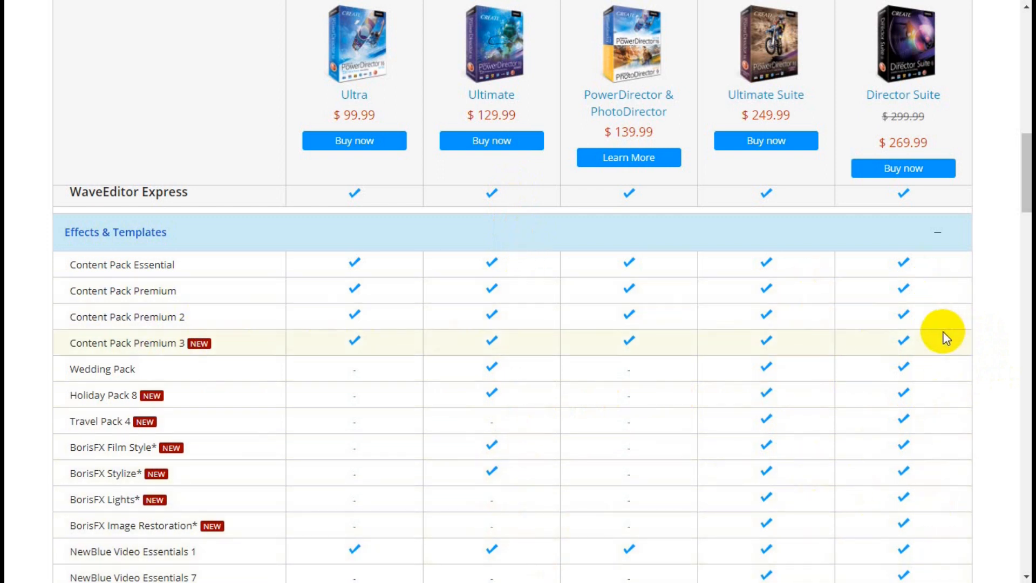
{"action": "scroll", "coordinate": [945, 335], "scroll_direction": "down", "scroll_amount": 2}
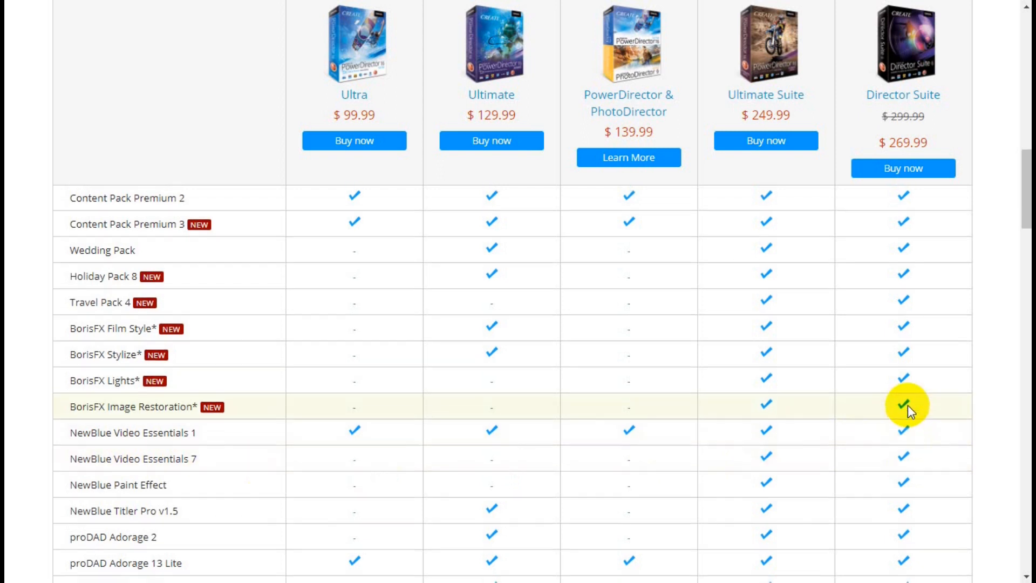
{"action": "scroll", "coordinate": [904, 405], "scroll_direction": "up", "scroll_amount": 1}
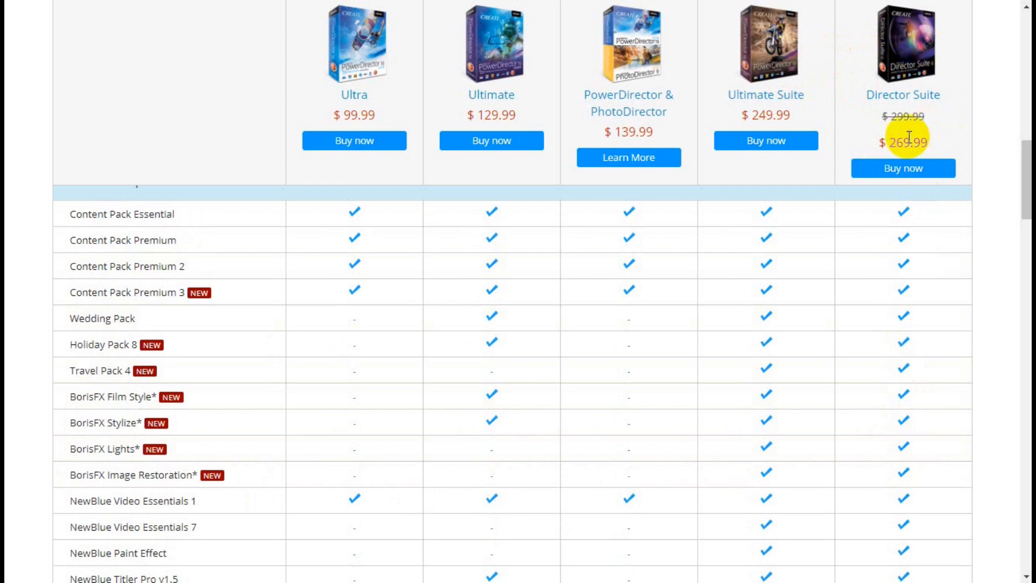
- Review the Director Suite price and its bundled applications in the comparison table again
{"action": "scroll", "coordinate": [888, 177], "scroll_direction": "up", "scroll_amount": 3}
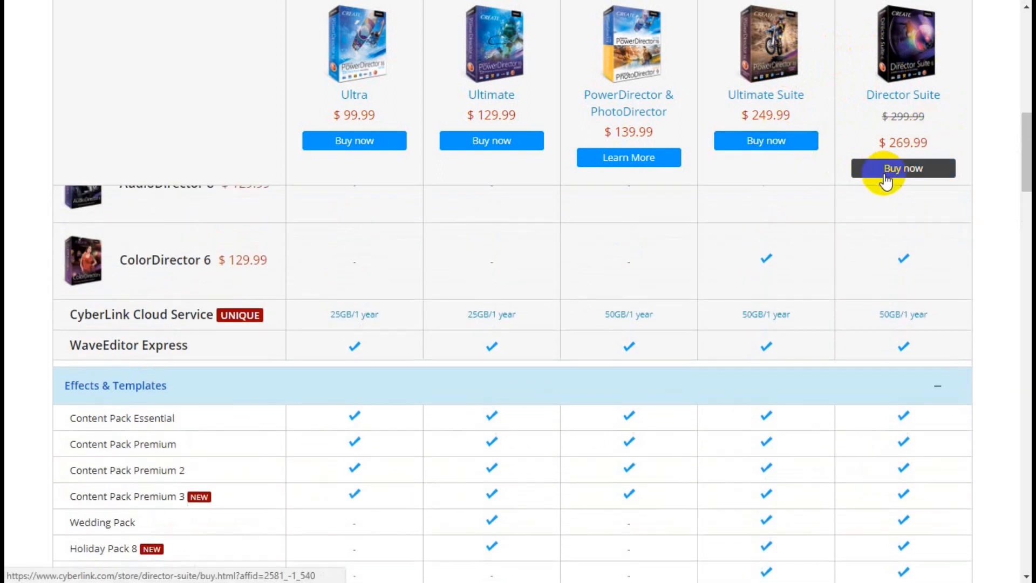
{"action": "scroll", "coordinate": [886, 179], "scroll_direction": "up", "scroll_amount": 5}
{"action": "scroll", "coordinate": [879, 179], "scroll_direction": "down", "scroll_amount": 2}
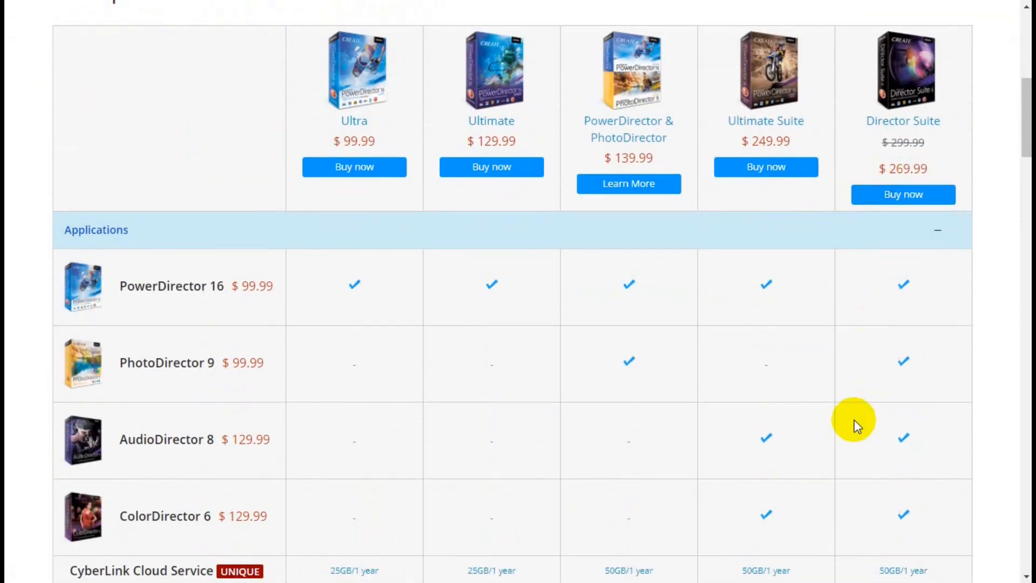
- Read through the Effects & Templates rows for each edition, continuing to the 360-degree Video Editing features
{"action": "scroll", "coordinate": [792, 377], "scroll_direction": "down", "scroll_amount": 10}
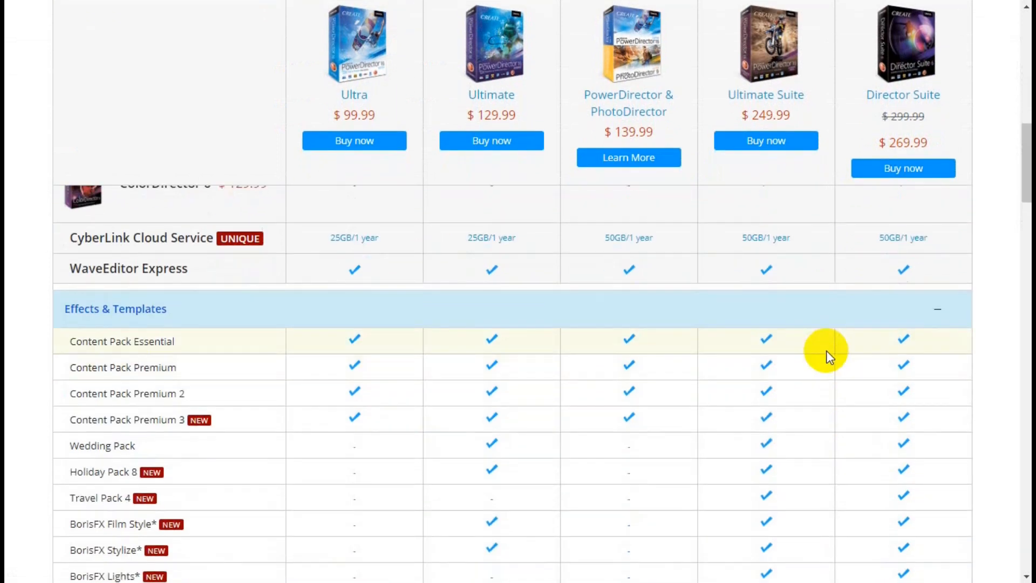
{"action": "scroll", "coordinate": [826, 361], "scroll_direction": "up", "scroll_amount": 4}
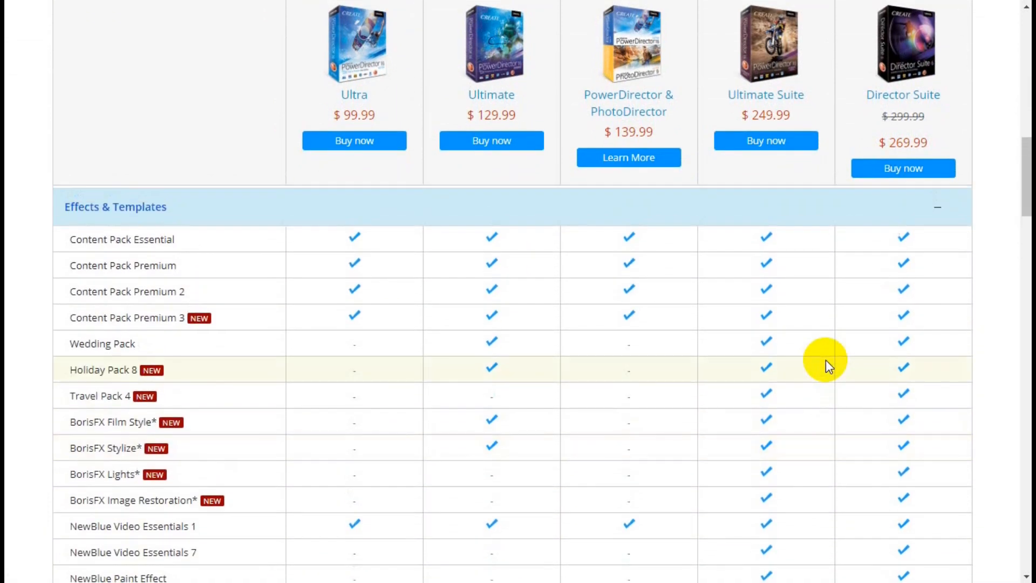
{"action": "scroll", "coordinate": [826, 360], "scroll_direction": "down", "scroll_amount": 1}
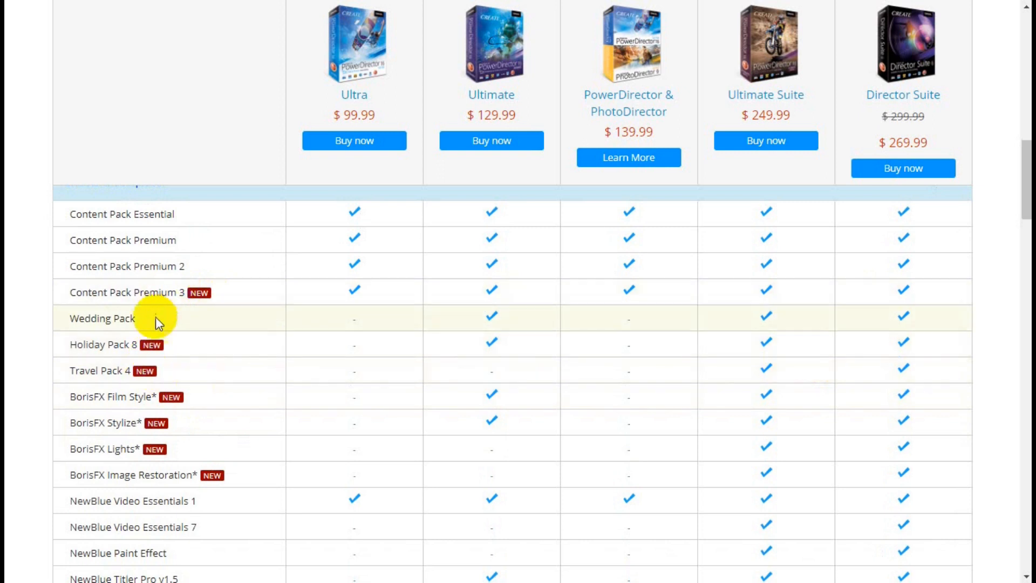
{"action": "scroll", "coordinate": [216, 400], "scroll_direction": "down", "scroll_amount": 3}
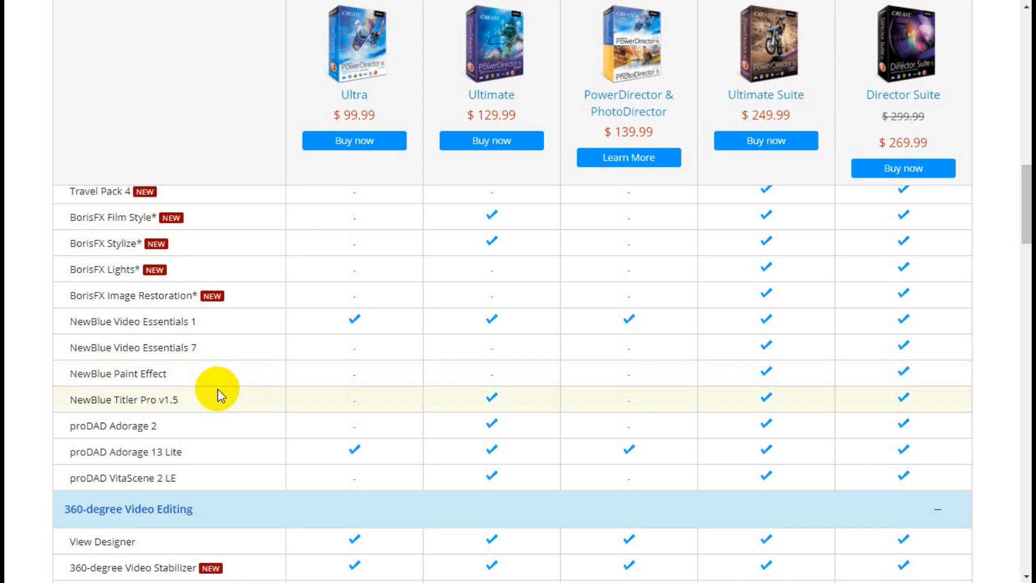
{"action": "scroll", "coordinate": [218, 389], "scroll_direction": "up", "scroll_amount": 3}
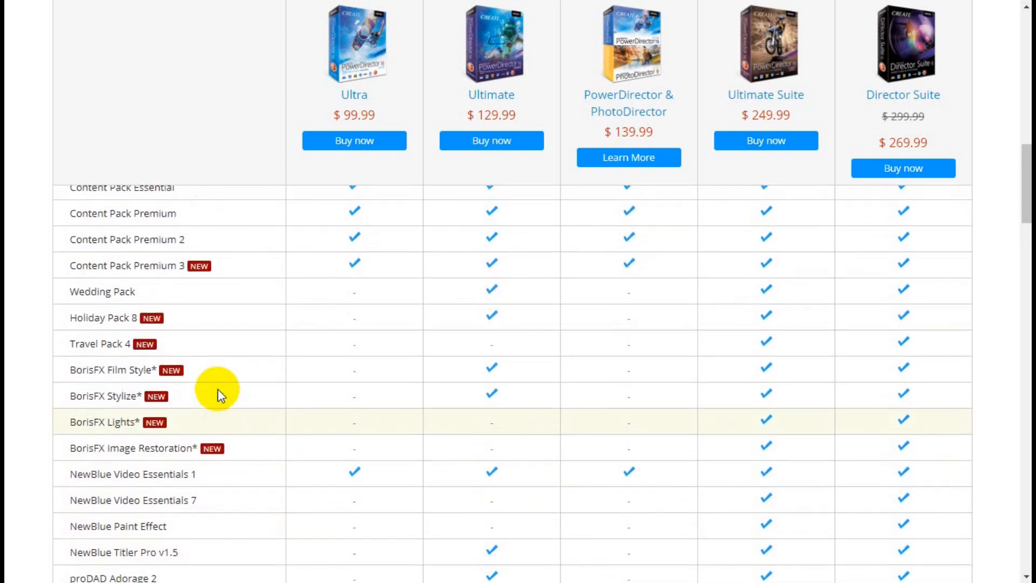
{"action": "scroll", "coordinate": [218, 389], "scroll_direction": "down", "scroll_amount": 3}
{"action": "scroll", "coordinate": [218, 390], "scroll_direction": "down", "scroll_amount": 3}
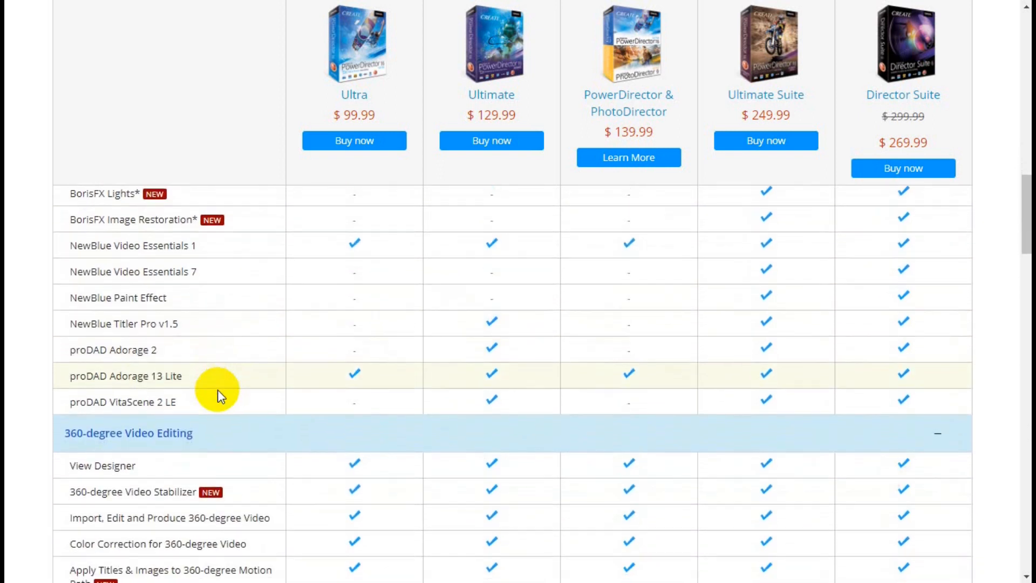
{"action": "scroll", "coordinate": [219, 398], "scroll_direction": "down", "scroll_amount": 3}
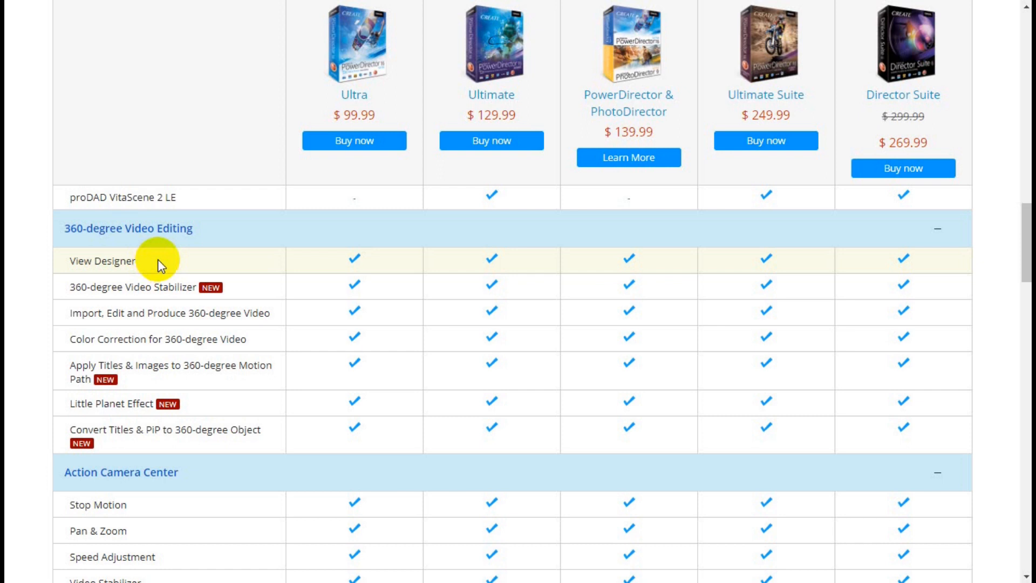
- Examine the 360-degree Video Editing, Action Camera Center and Design Tools rows for each edition
{"action": "scroll", "coordinate": [158, 259], "scroll_direction": "down", "scroll_amount": 3}
{"action": "scroll", "coordinate": [159, 261], "scroll_direction": "up", "scroll_amount": 2}
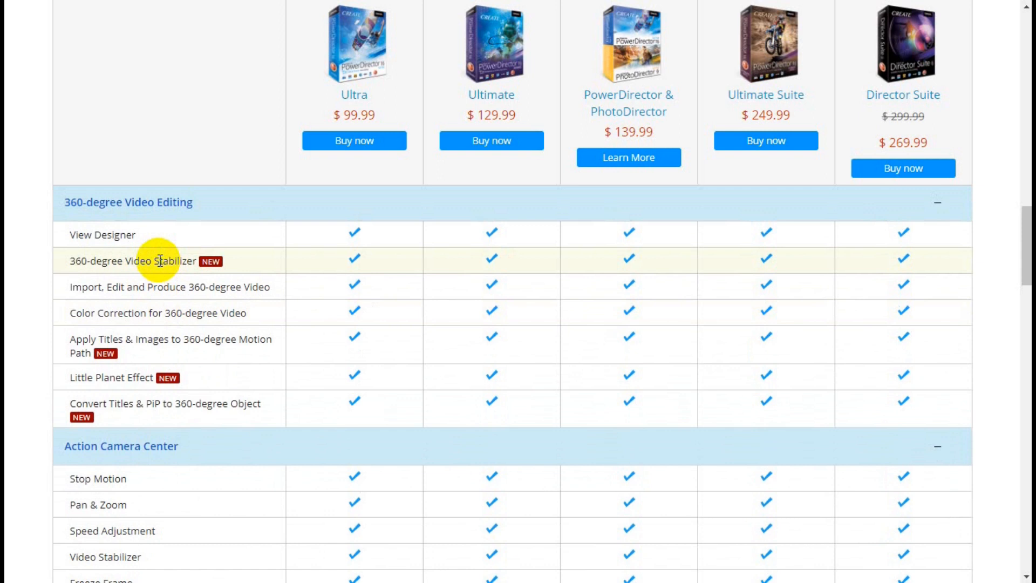
{"action": "scroll", "coordinate": [178, 280], "scroll_direction": "down", "scroll_amount": 5}
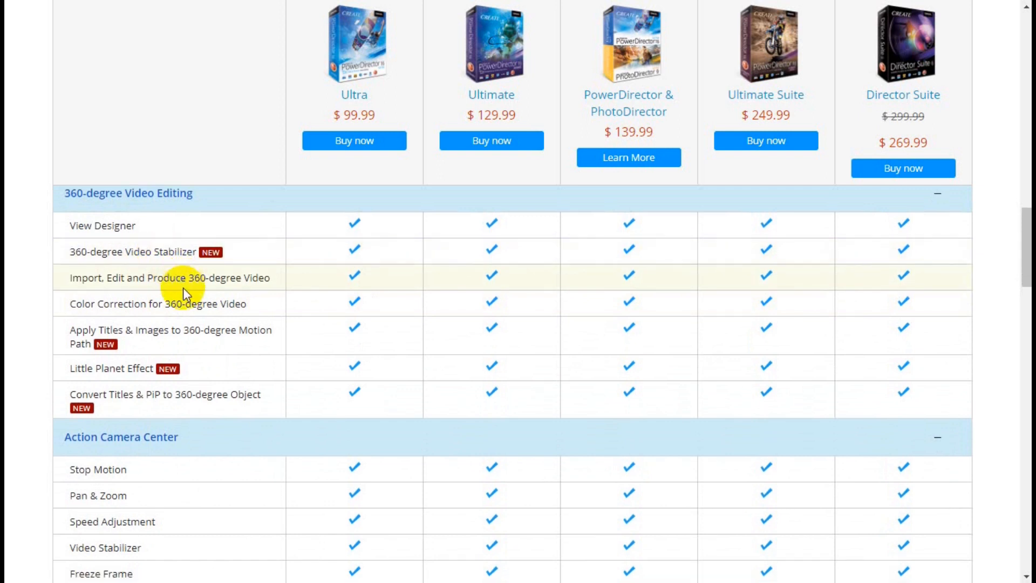
{"action": "scroll", "coordinate": [178, 287], "scroll_direction": "up", "scroll_amount": 1}
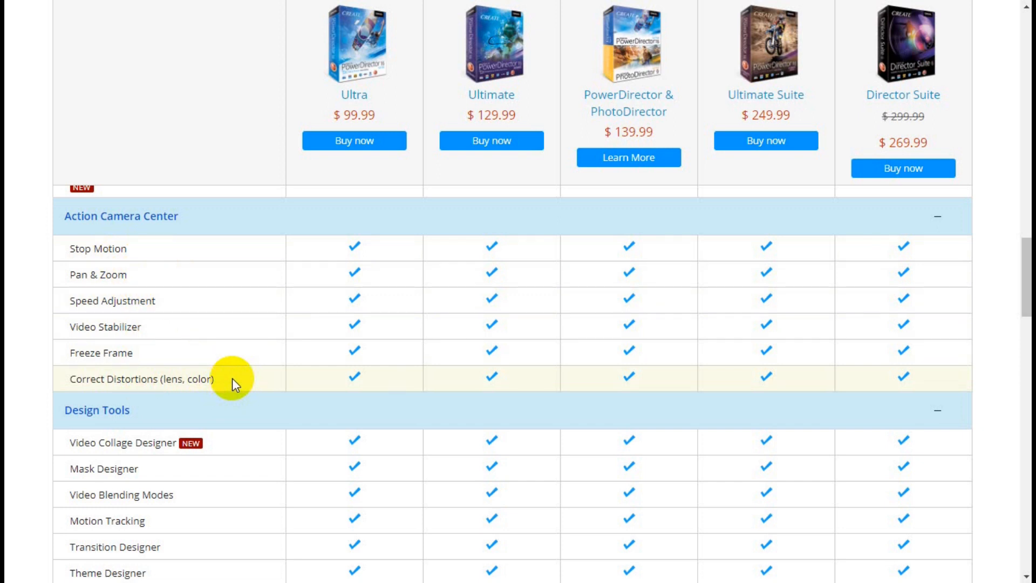
{"action": "scroll", "coordinate": [232, 382], "scroll_direction": "down", "scroll_amount": 3}
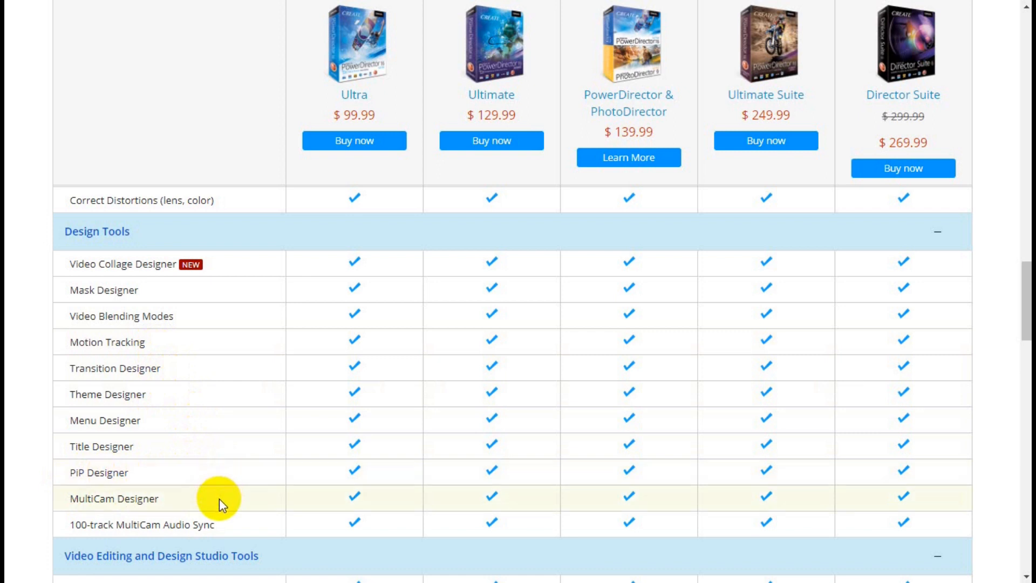
{"action": "scroll", "coordinate": [218, 494], "scroll_direction": "down", "scroll_amount": 5}
{"action": "scroll", "coordinate": [231, 459], "scroll_direction": "up", "scroll_amount": 2}
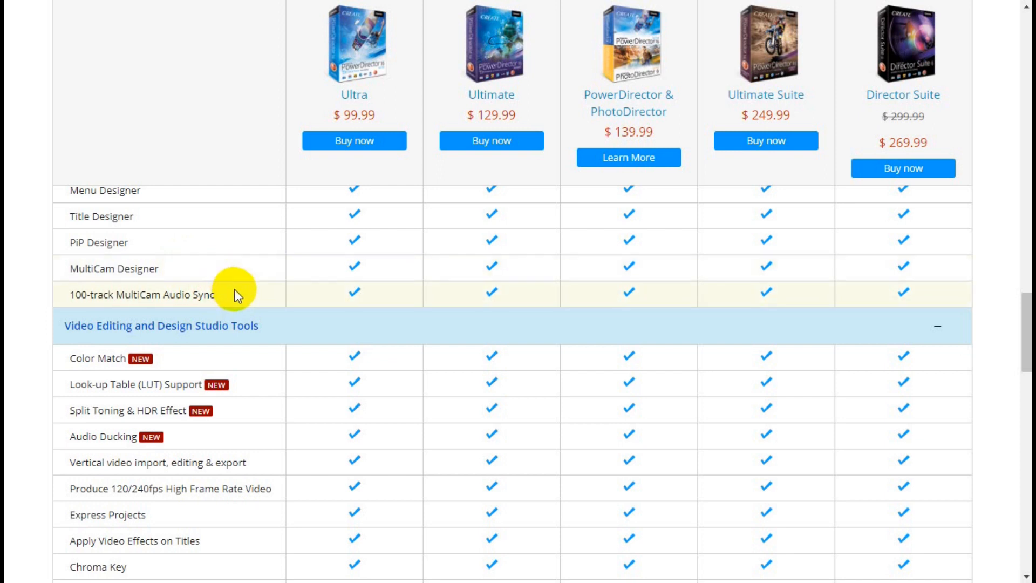
- Read through the Video Editing and Design Studio Tools rows, highlighting part of the 120/240fps High Frame Rate Video entry
{"action": "scroll", "coordinate": [234, 291], "scroll_direction": "down", "scroll_amount": 3}
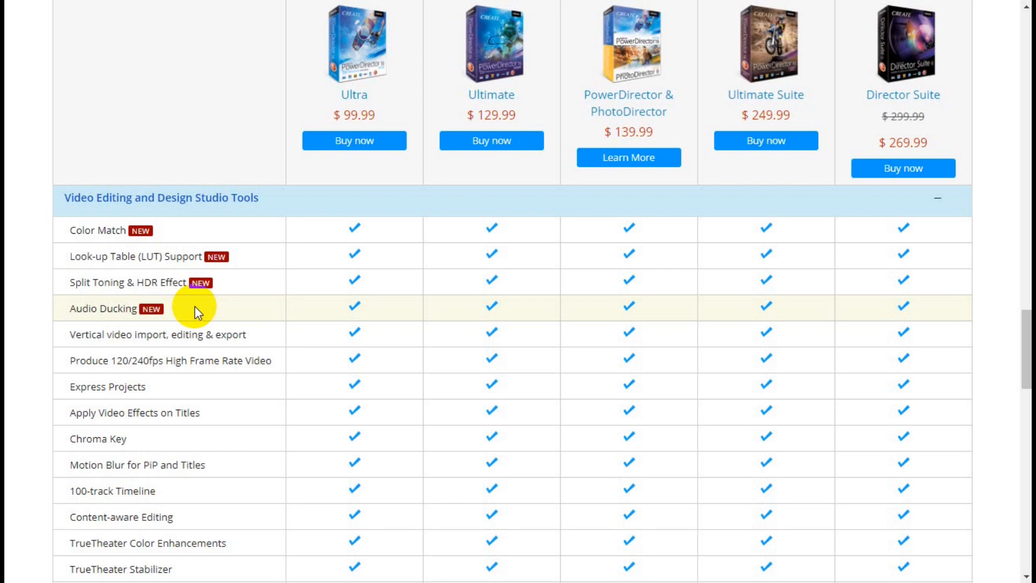
{"action": "scroll", "coordinate": [283, 340], "scroll_direction": "down", "scroll_amount": 2}
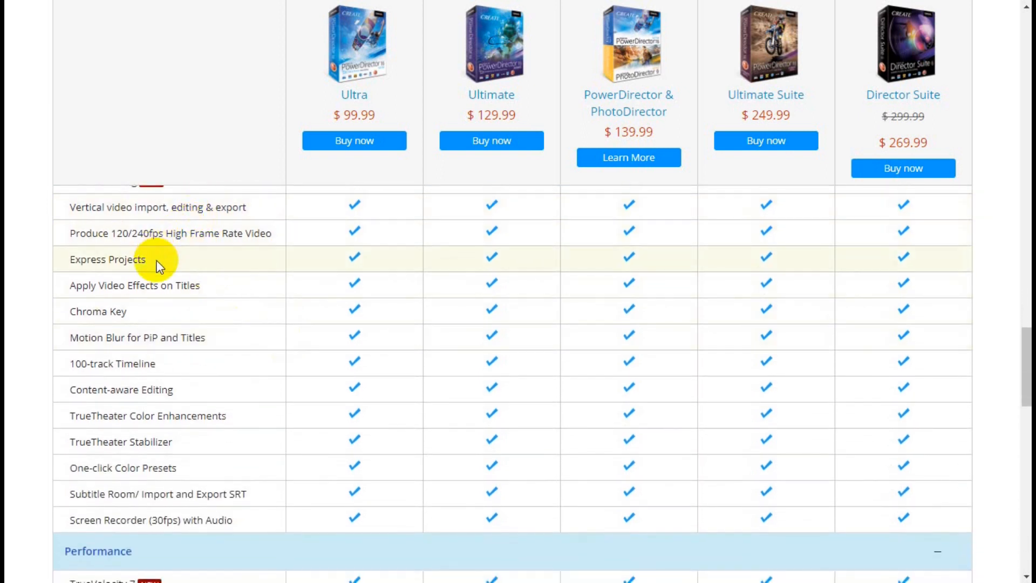
{"action": "scroll", "coordinate": [178, 266], "scroll_direction": "up", "scroll_amount": 1}
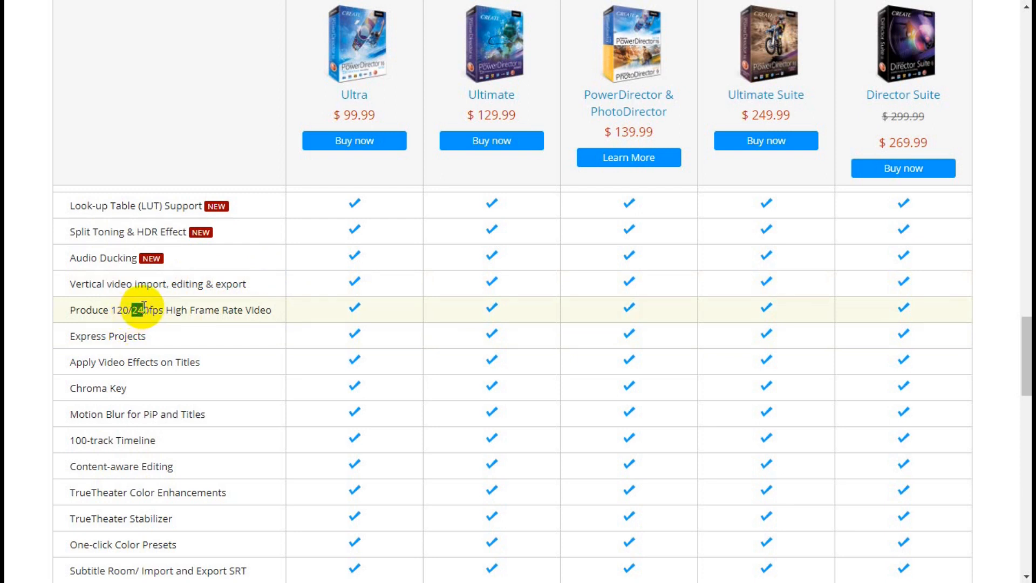
{"action": "left_click_drag", "start_coordinate": [132, 310], "coordinate": [144, 310]}
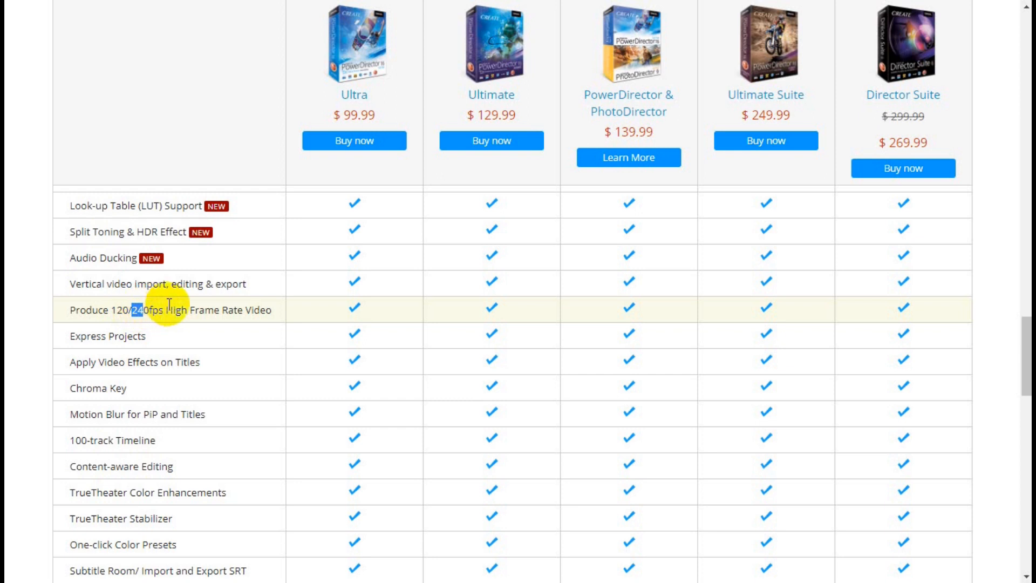
{"action": "left_click", "coordinate": [271, 319]}
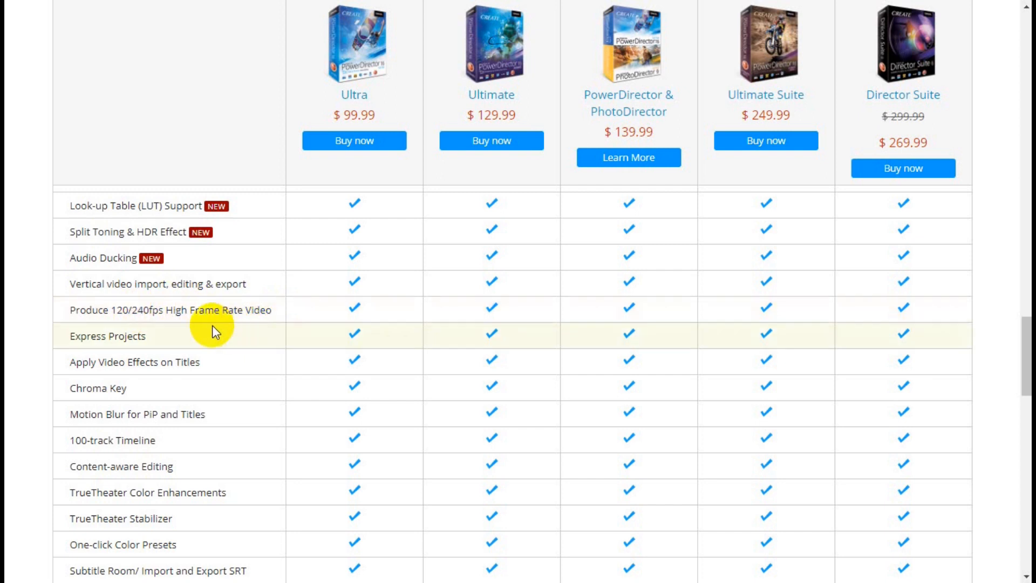
{"action": "scroll", "coordinate": [216, 366], "scroll_direction": "down", "scroll_amount": 3}
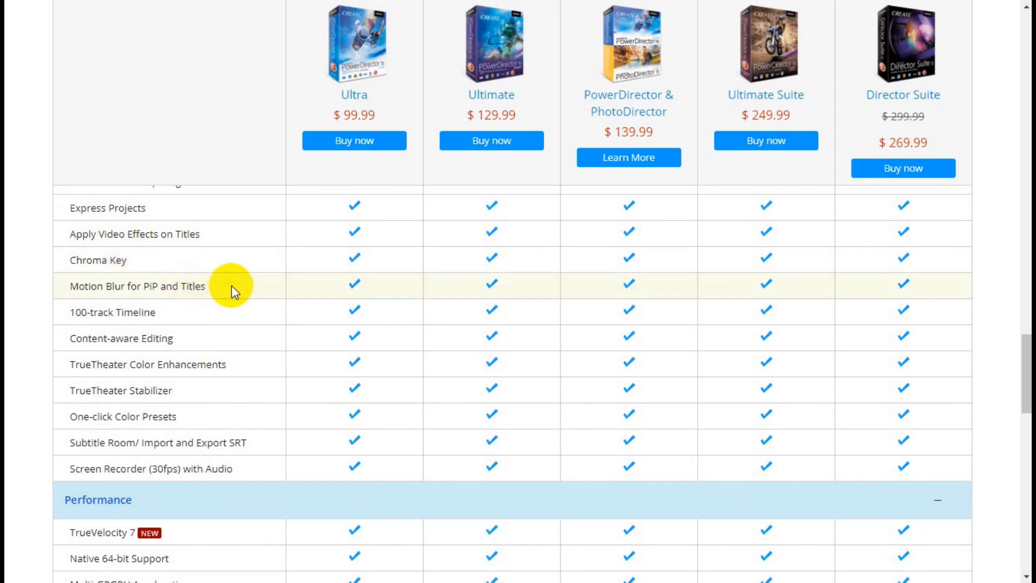
{"action": "scroll", "coordinate": [224, 312], "scroll_direction": "down", "scroll_amount": 1}
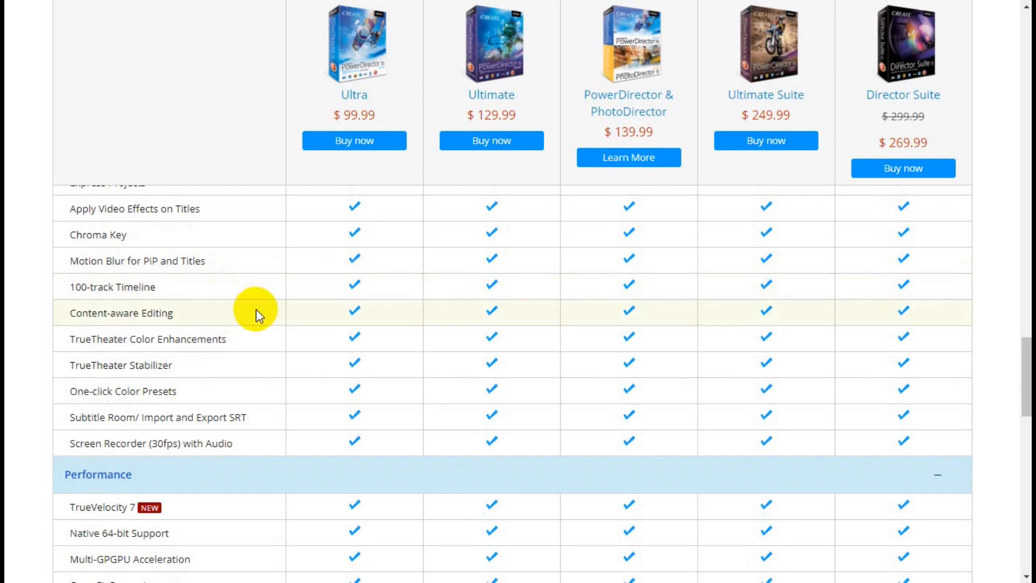
{"action": "scroll", "coordinate": [256, 310], "scroll_direction": "down", "scroll_amount": 2}
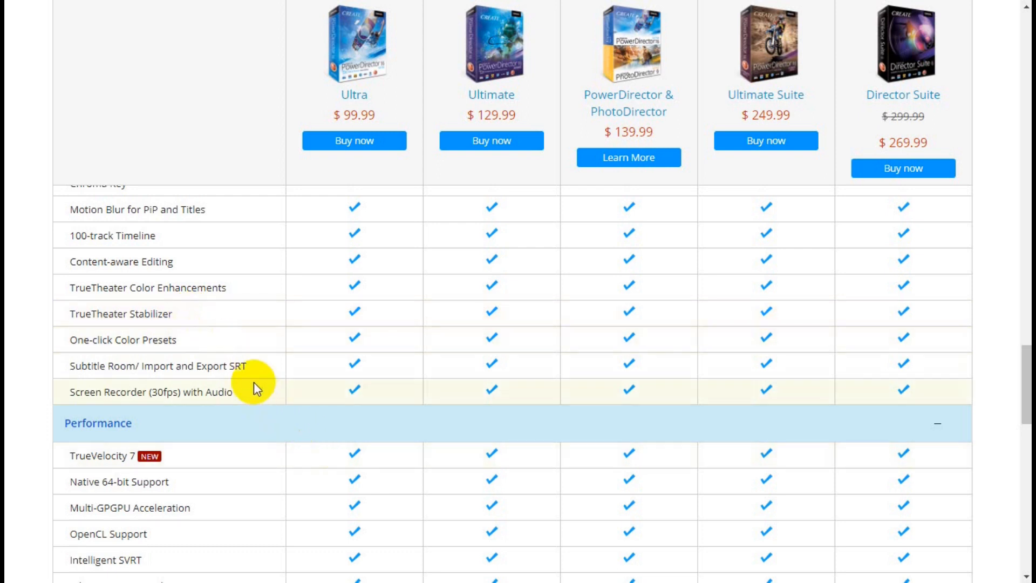
- Review the Performance rows for each edition, including the Intel, nVidia and AMD hardware support
{"action": "scroll", "coordinate": [242, 391], "scroll_direction": "down", "scroll_amount": 6}
{"action": "scroll", "coordinate": [243, 366], "scroll_direction": "up", "scroll_amount": 4}
{"action": "scroll", "coordinate": [242, 366], "scroll_direction": "down", "scroll_amount": 2}
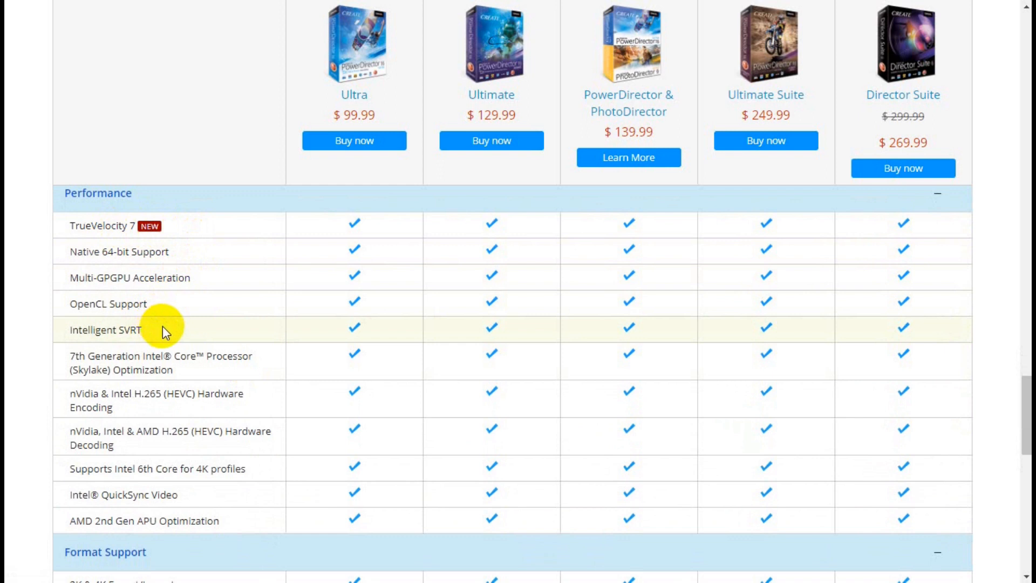
{"action": "scroll", "coordinate": [163, 326], "scroll_direction": "down", "scroll_amount": 2}
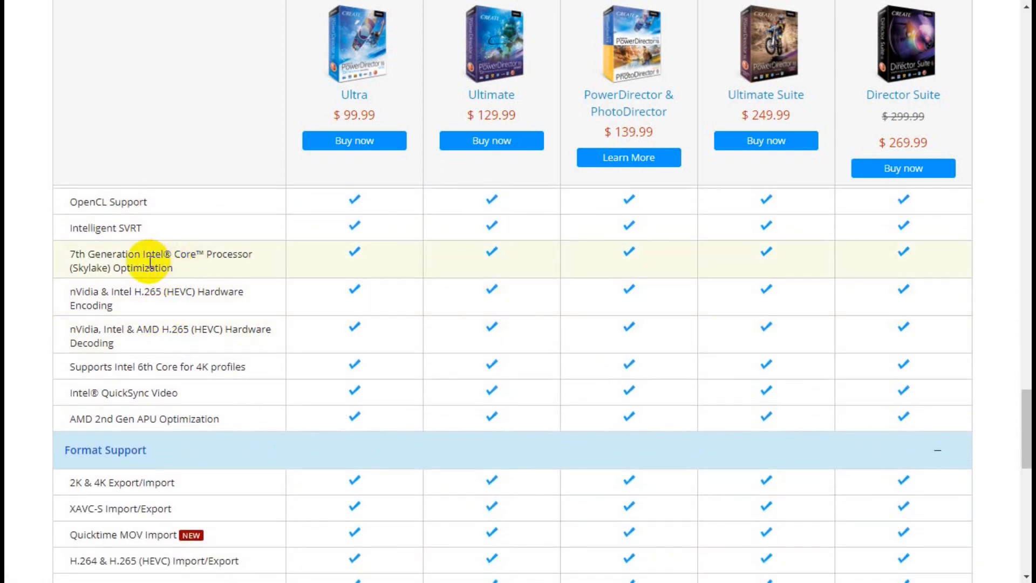
{"action": "scroll", "coordinate": [149, 263], "scroll_direction": "down", "scroll_amount": 2}
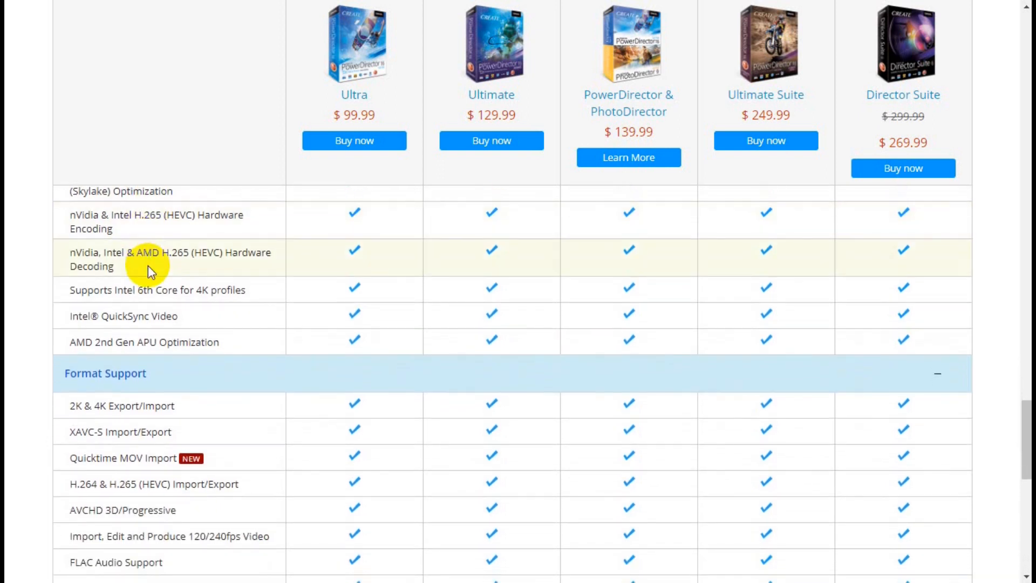
{"action": "scroll", "coordinate": [157, 266], "scroll_direction": "down", "scroll_amount": 1}
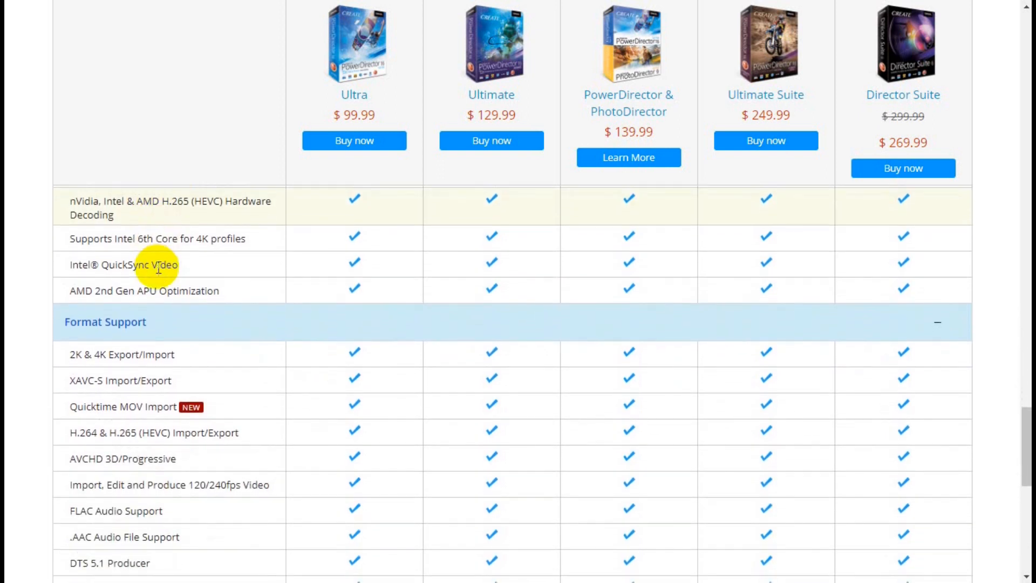
- Read the Format Support rows through the end of the comparison table, returning to the 360-degree Video Editing rows
{"action": "scroll", "coordinate": [160, 270], "scroll_direction": "down", "scroll_amount": 2}
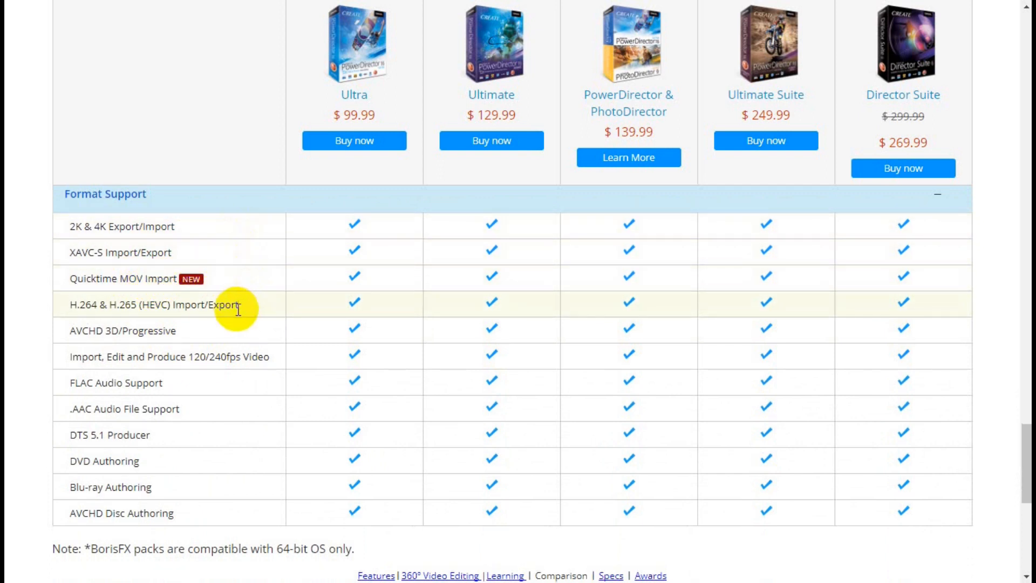
{"action": "scroll", "coordinate": [236, 312], "scroll_direction": "down", "scroll_amount": 1}
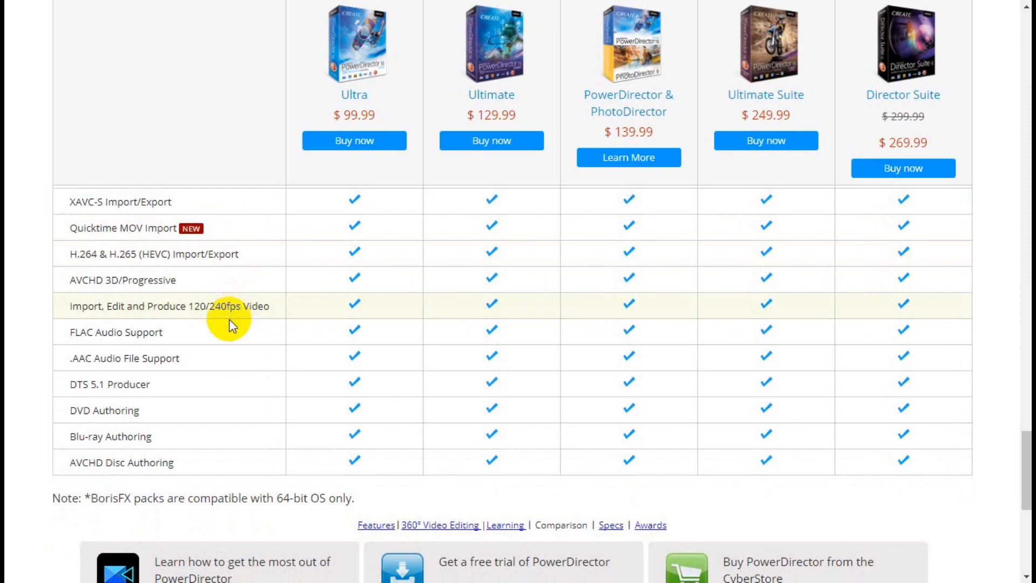
{"action": "scroll", "coordinate": [232, 324], "scroll_direction": "down", "scroll_amount": 2}
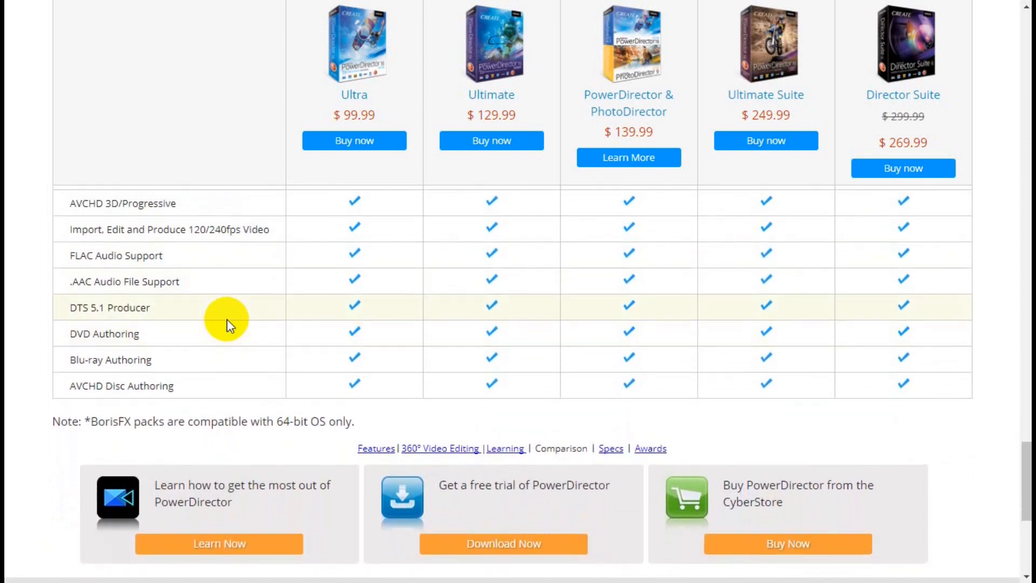
{"action": "scroll", "coordinate": [201, 286], "scroll_direction": "down", "scroll_amount": 1}
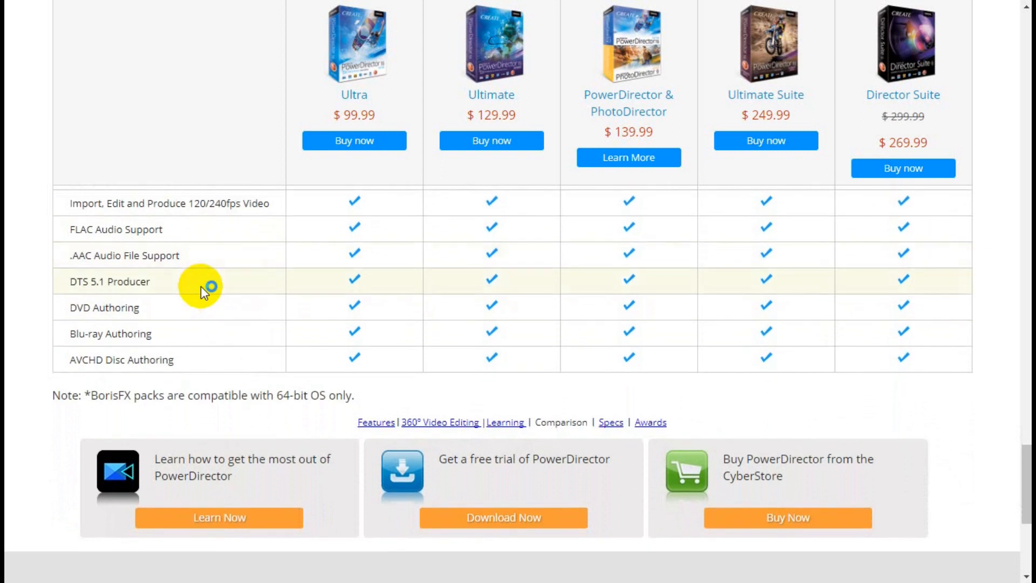
{"action": "scroll", "coordinate": [201, 286], "scroll_direction": "up", "scroll_amount": 2}
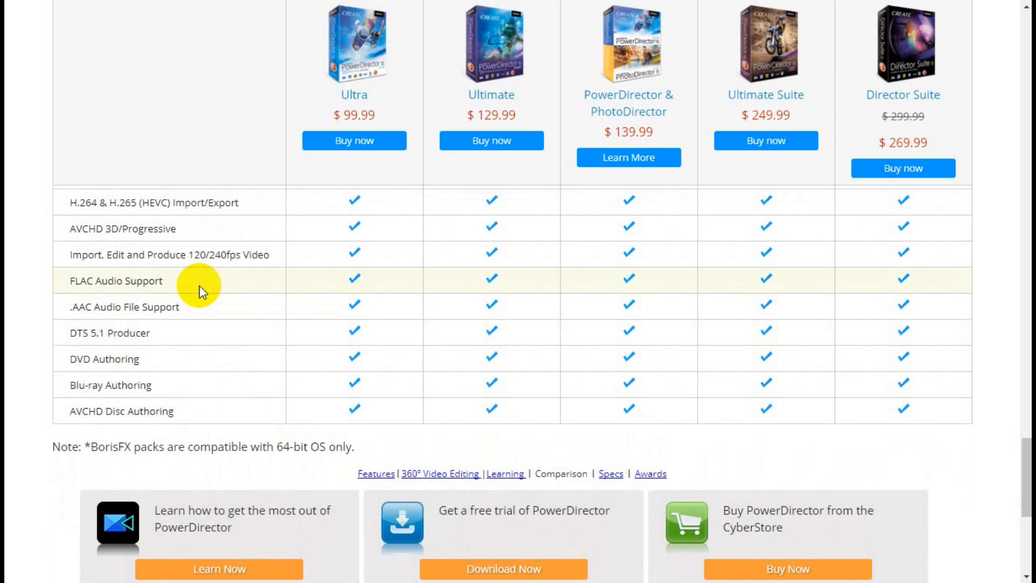
{"action": "scroll", "coordinate": [200, 286], "scroll_direction": "down", "scroll_amount": 2}
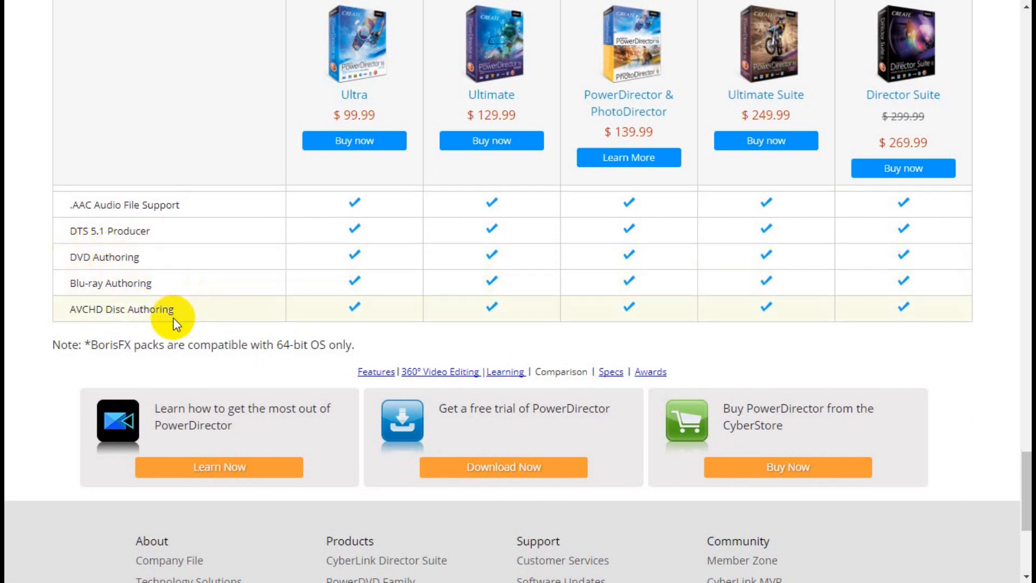
{"action": "scroll", "coordinate": [173, 317], "scroll_direction": "down", "scroll_amount": 4}
{"action": "scroll", "coordinate": [173, 318], "scroll_direction": "up", "scroll_amount": 7}
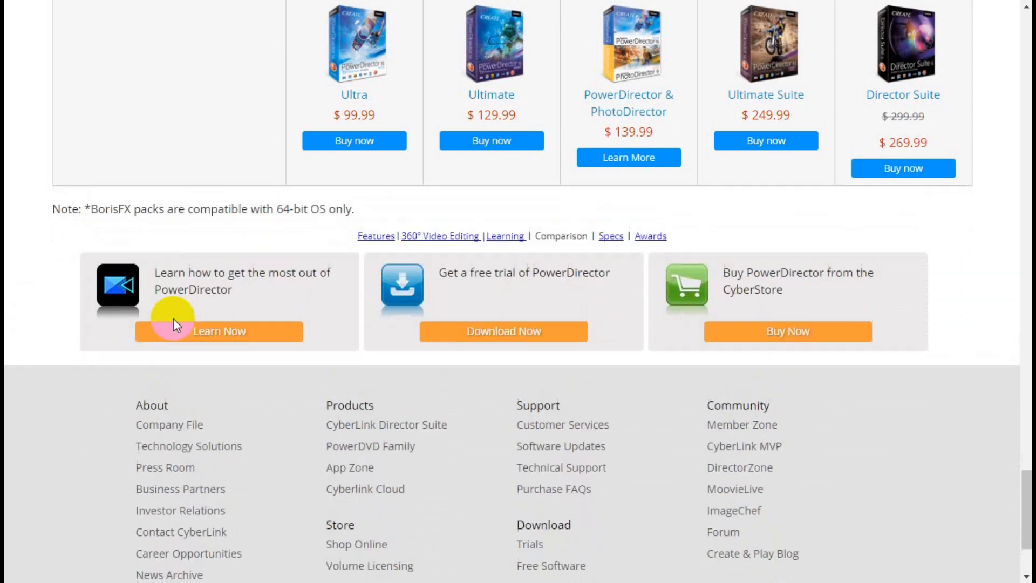
{"action": "scroll", "coordinate": [173, 318], "scroll_direction": "up", "scroll_amount": 20}
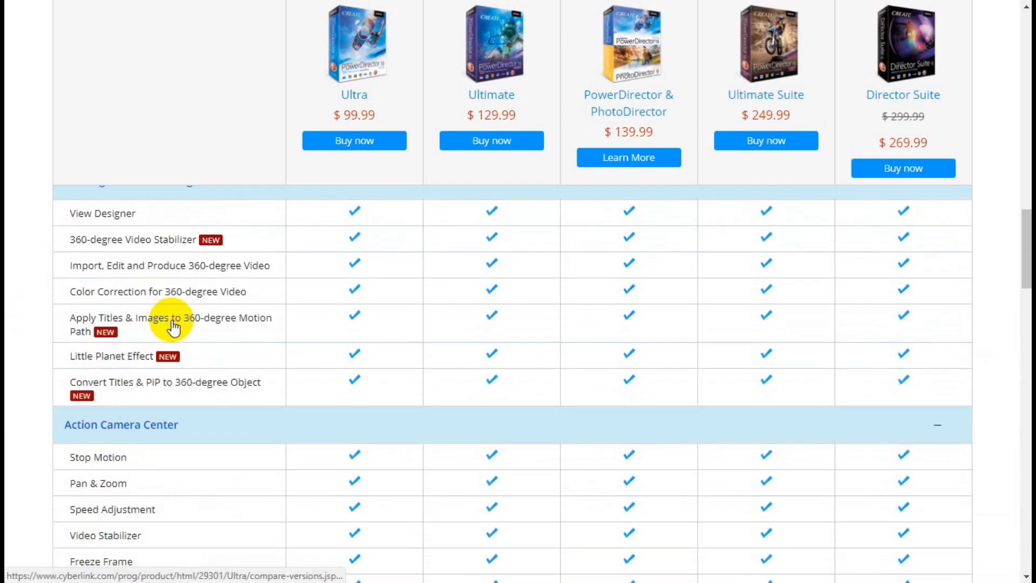
{"action": "scroll", "coordinate": [173, 319], "scroll_direction": "up", "scroll_amount": 15}
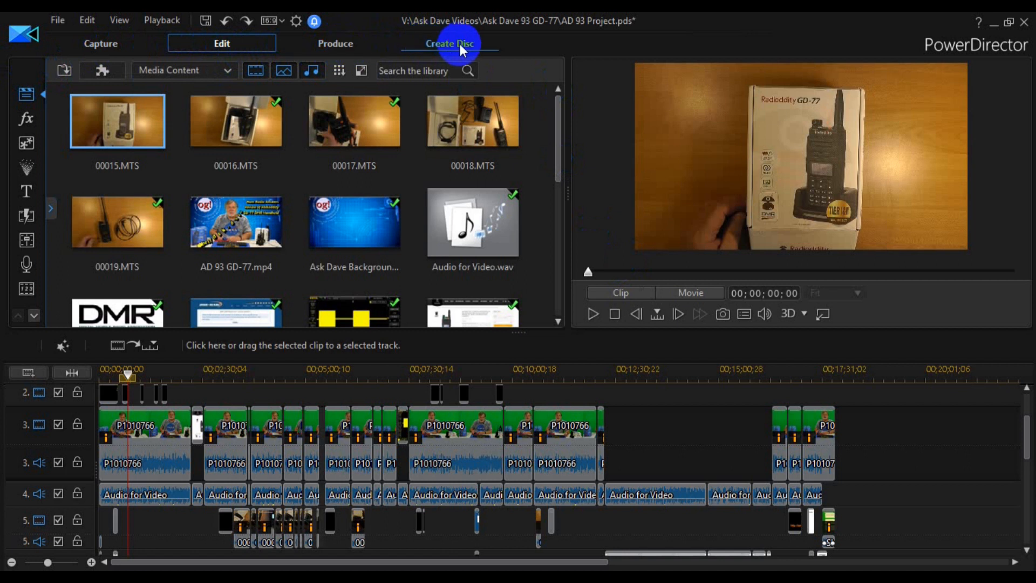
- Switch to PowerDirector, record a webcam clip of about 6 seconds, and play it back in the Media Viewer
{"action": "left_click", "coordinate": [104, 43]}
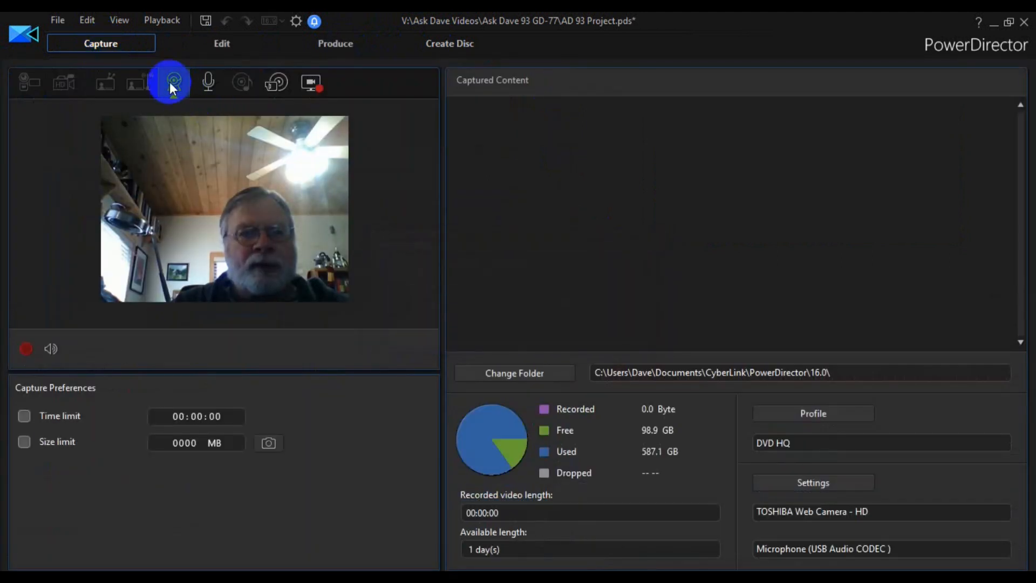
{"action": "left_click", "coordinate": [173, 86]}
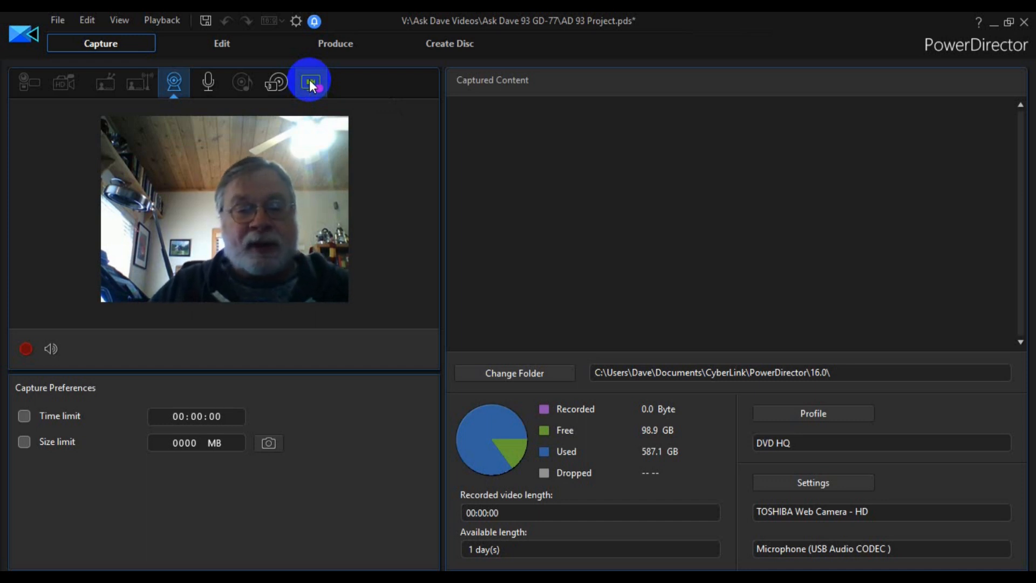
{"action": "left_click", "coordinate": [27, 349]}
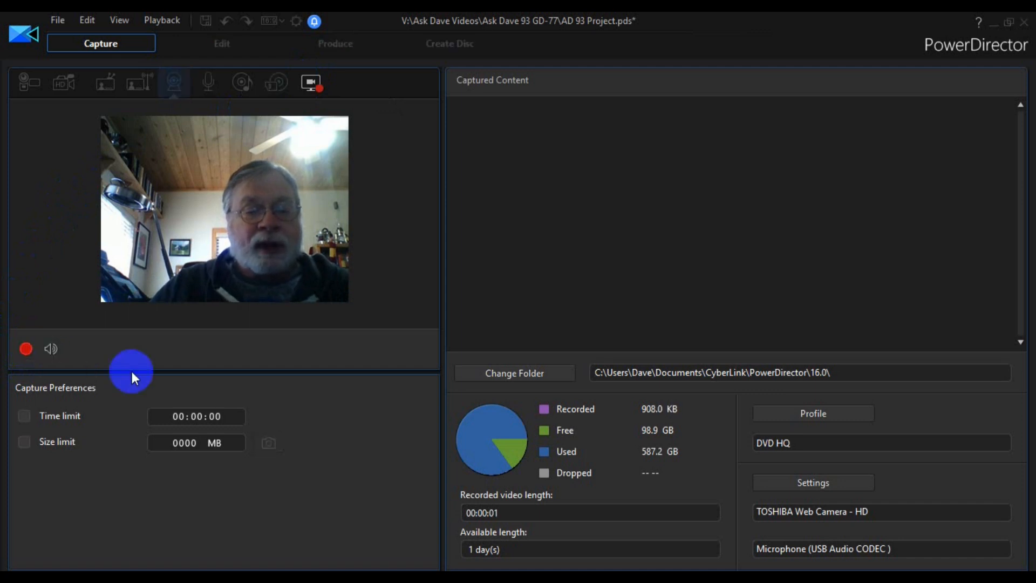
{"action": "left_click", "coordinate": [26, 349]}
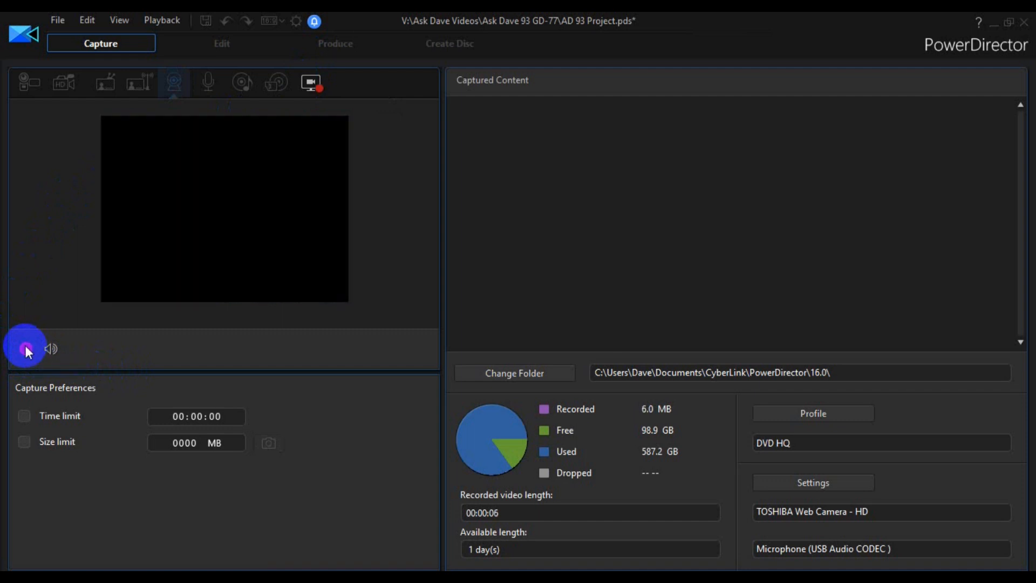
{"action": "left_click", "coordinate": [492, 355]}
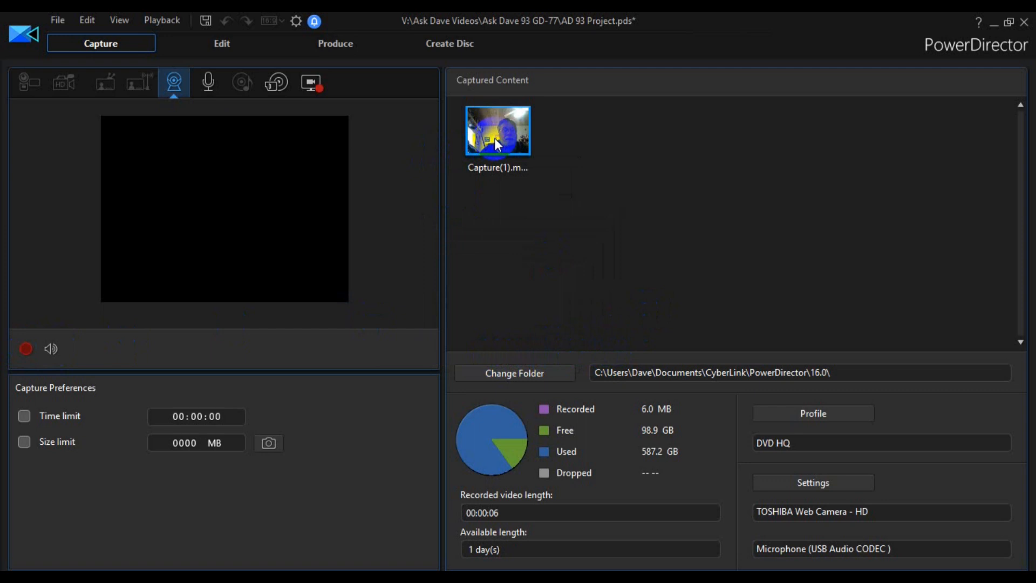
{"action": "double_click", "coordinate": [494, 138]}
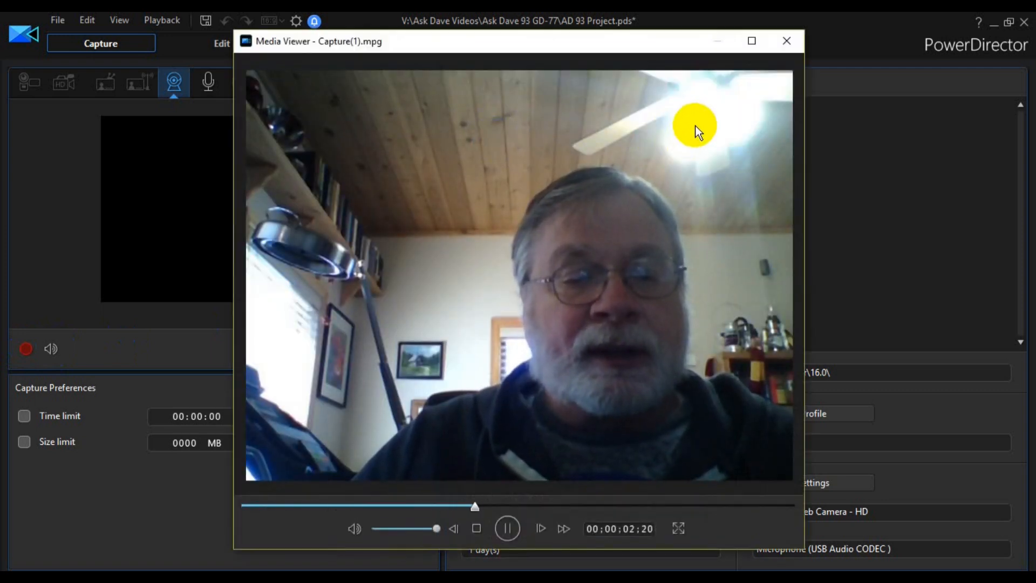
{"action": "left_click", "coordinate": [788, 42]}
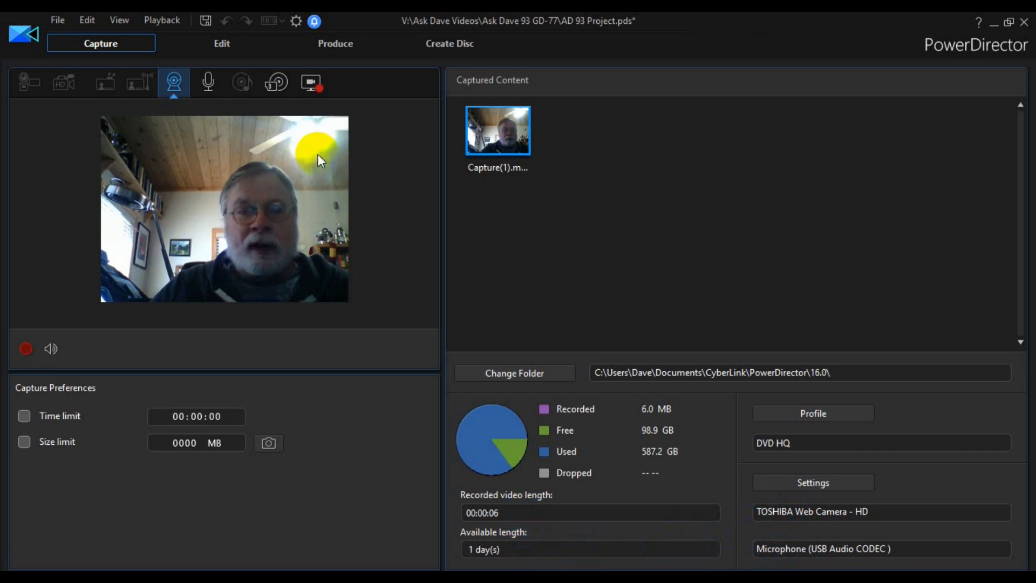
- Return to the editing workspace and select the 00015.MTS clip in the media library
{"action": "left_click", "coordinate": [227, 49]}
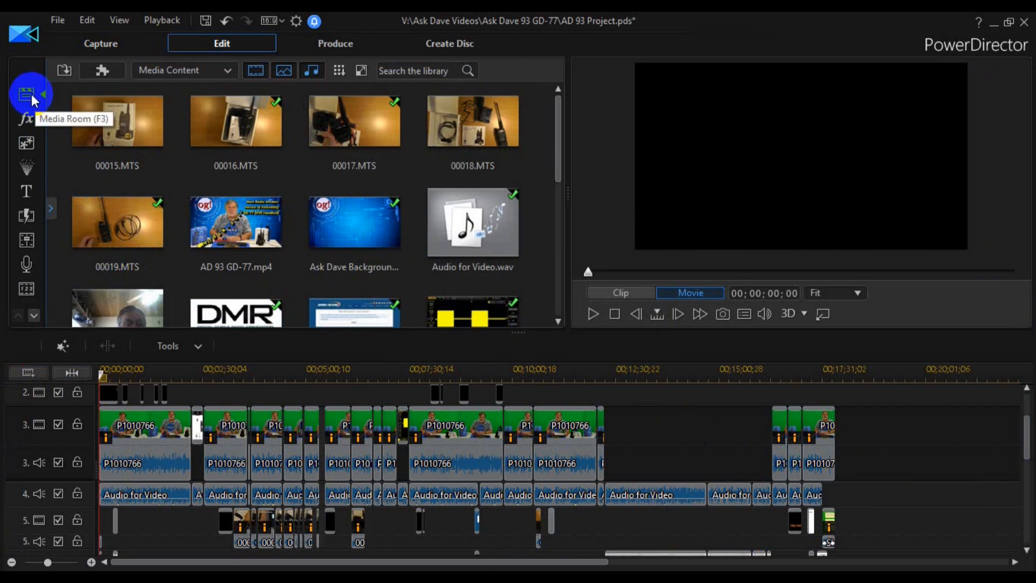
{"action": "left_click", "coordinate": [162, 120]}
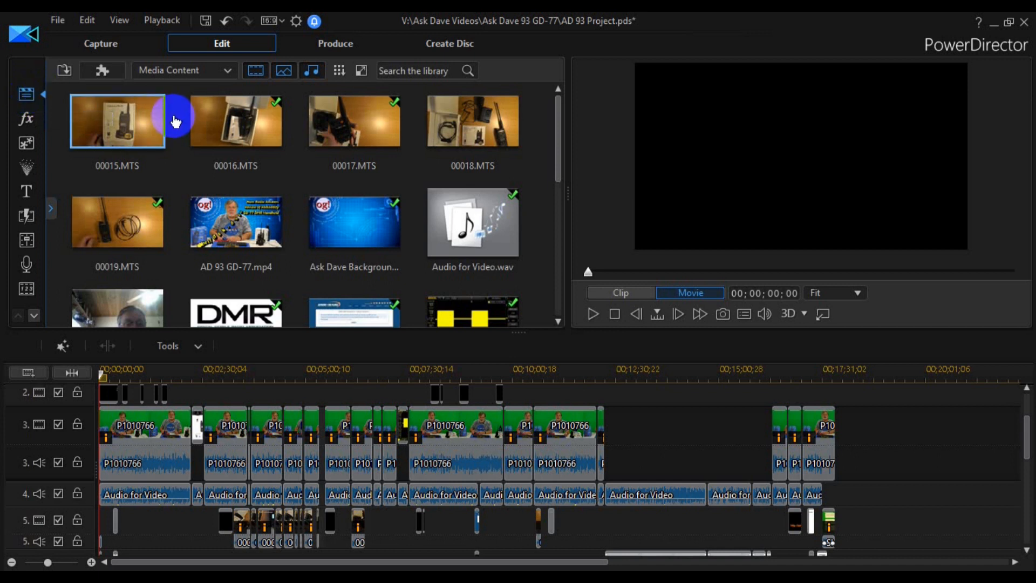
- Preview the 00016.MTS clip from the media library, skip ahead to about 00;02;30, and pause playback
{"action": "left_click", "coordinate": [216, 135]}
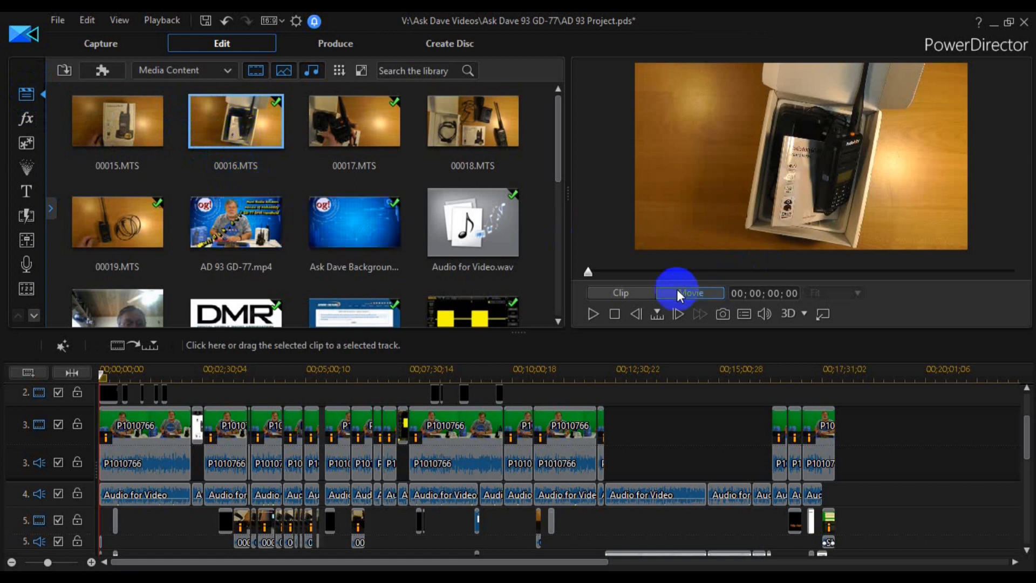
{"action": "left_click", "coordinate": [592, 315]}
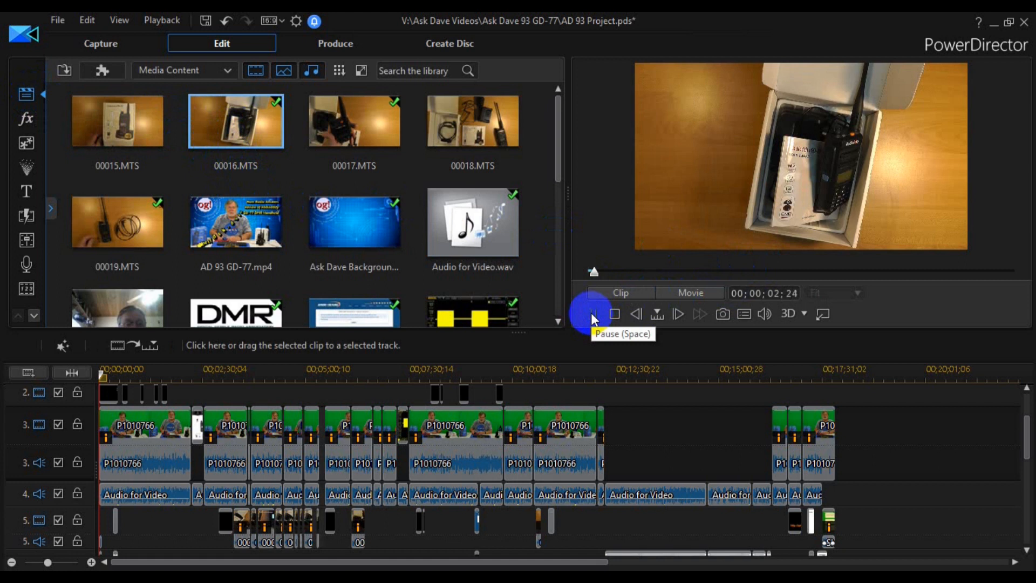
{"action": "left_click_drag", "start_coordinate": [596, 272], "coordinate": [928, 270]}
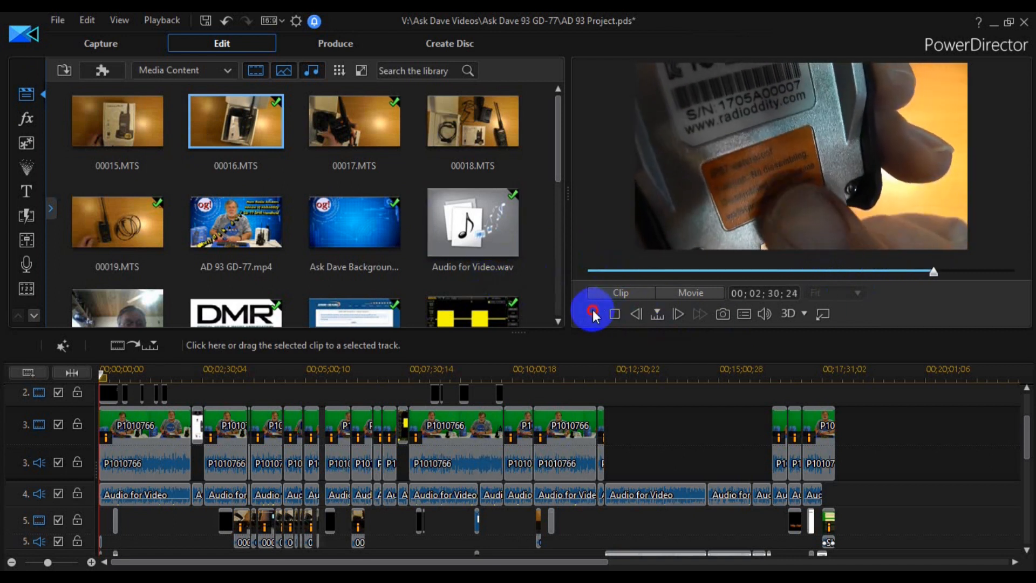
{"action": "left_click", "coordinate": [593, 315]}
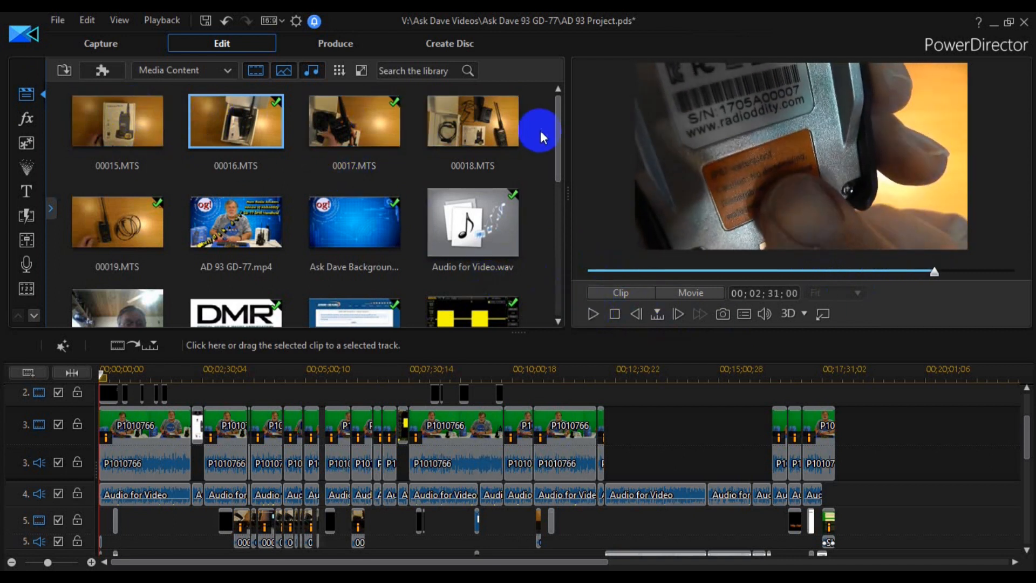
- Look through the media library down to its last items and return to the first clips
{"action": "left_click_drag", "start_coordinate": [559, 120], "coordinate": [578, 41]}
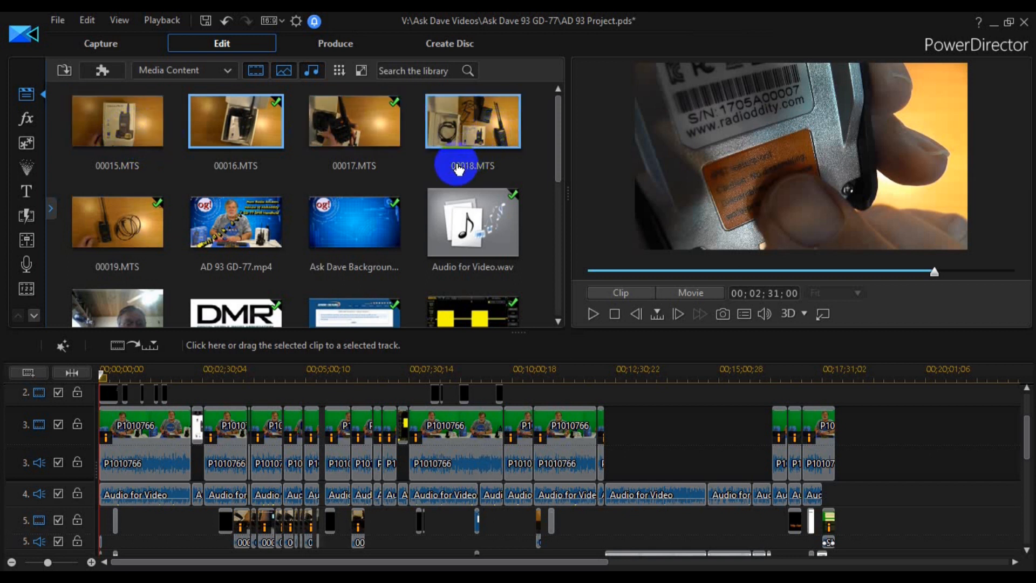
{"action": "scroll", "coordinate": [431, 188], "scroll_direction": "down", "scroll_amount": 2}
{"action": "scroll", "coordinate": [424, 210], "scroll_direction": "down", "scroll_amount": 2}
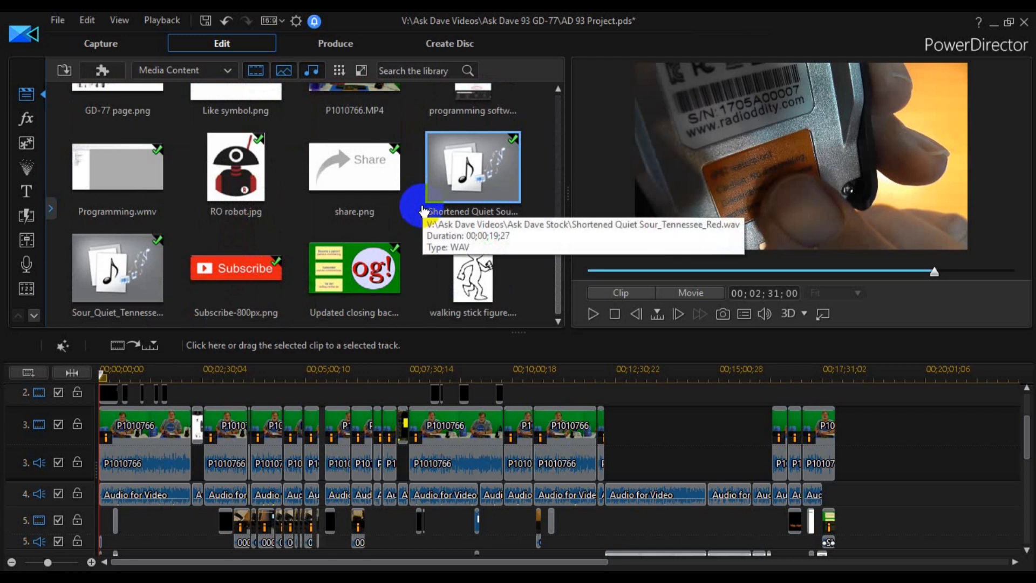
{"action": "scroll", "coordinate": [423, 204], "scroll_direction": "up", "scroll_amount": 4}
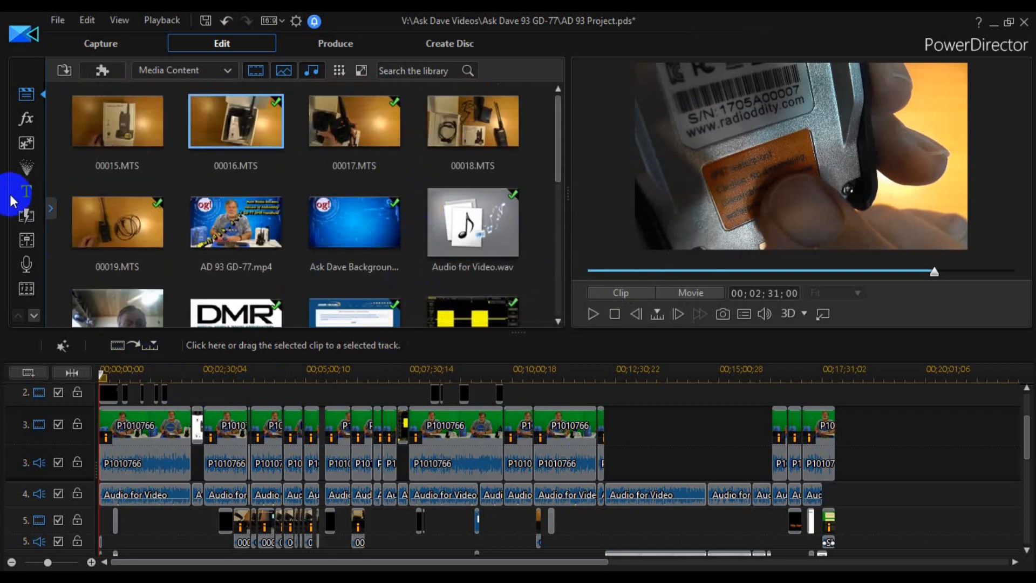
- Browse the NewBlue video effects, the PiP objects and the particle objects in their libraries
{"action": "left_click", "coordinate": [19, 120]}
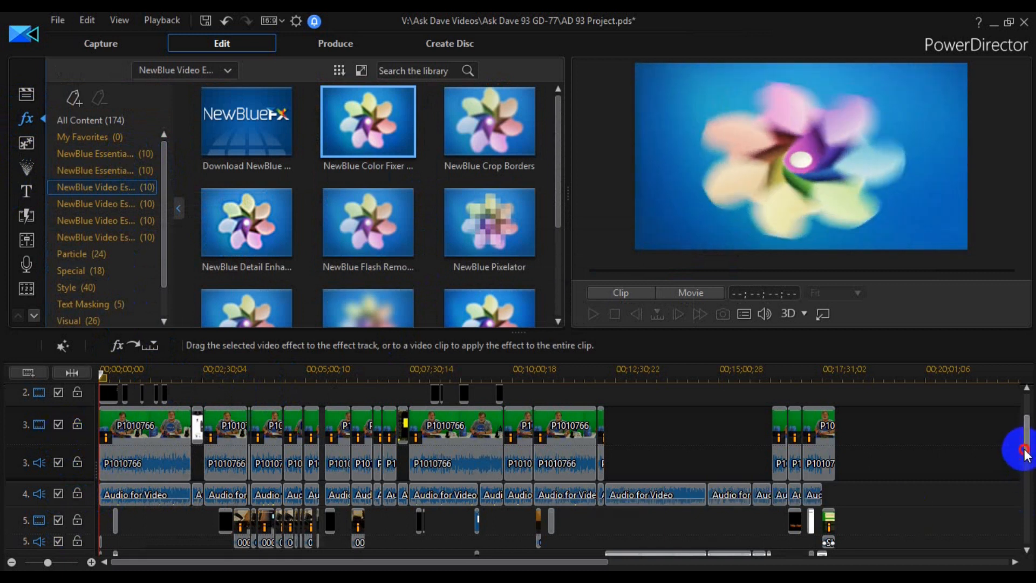
{"action": "left_click_drag", "start_coordinate": [1026, 447], "coordinate": [1029, 413]}
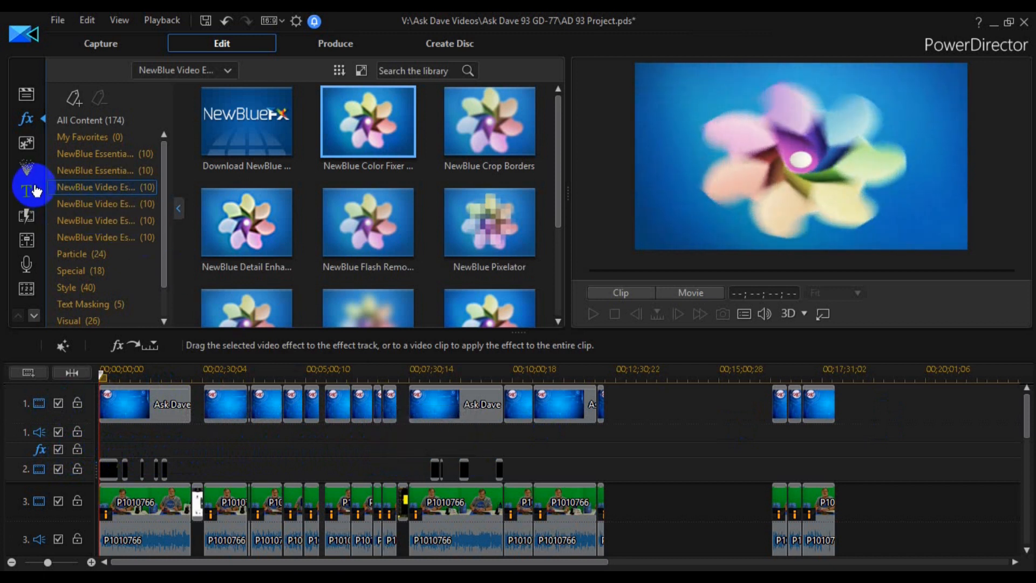
{"action": "left_click", "coordinate": [25, 144]}
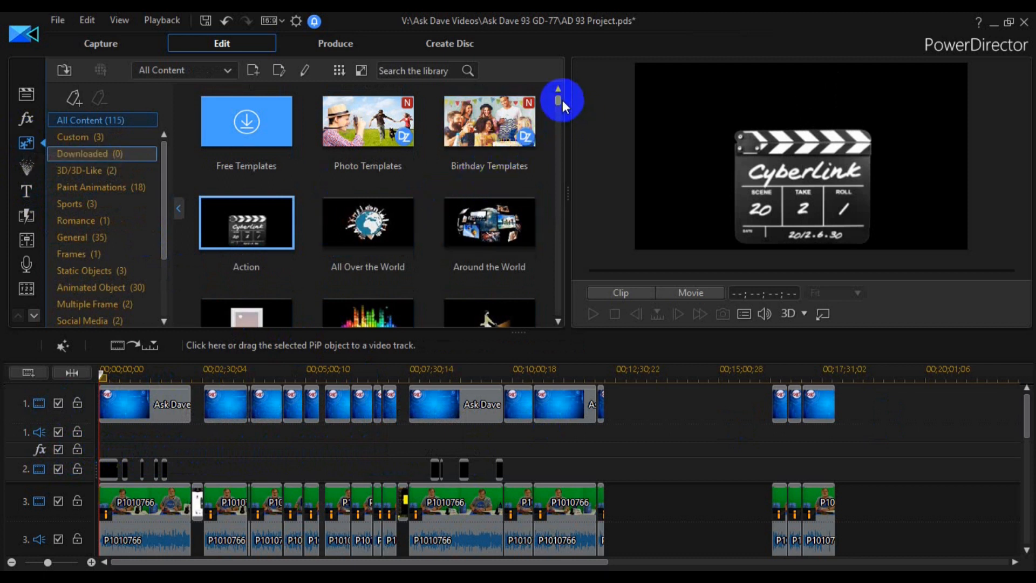
{"action": "left_click_drag", "start_coordinate": [558, 100], "coordinate": [560, 139]}
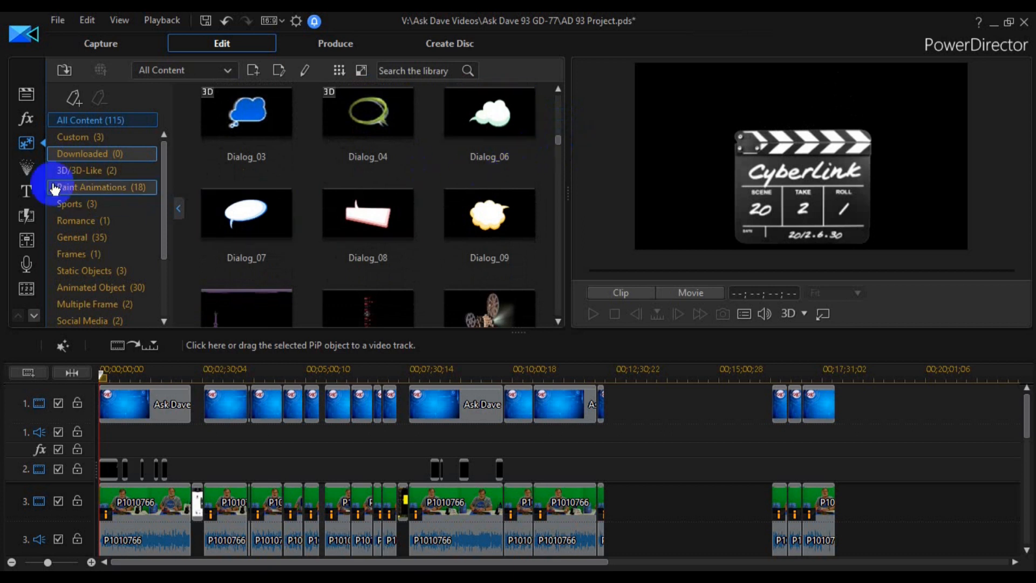
{"action": "left_click", "coordinate": [29, 170]}
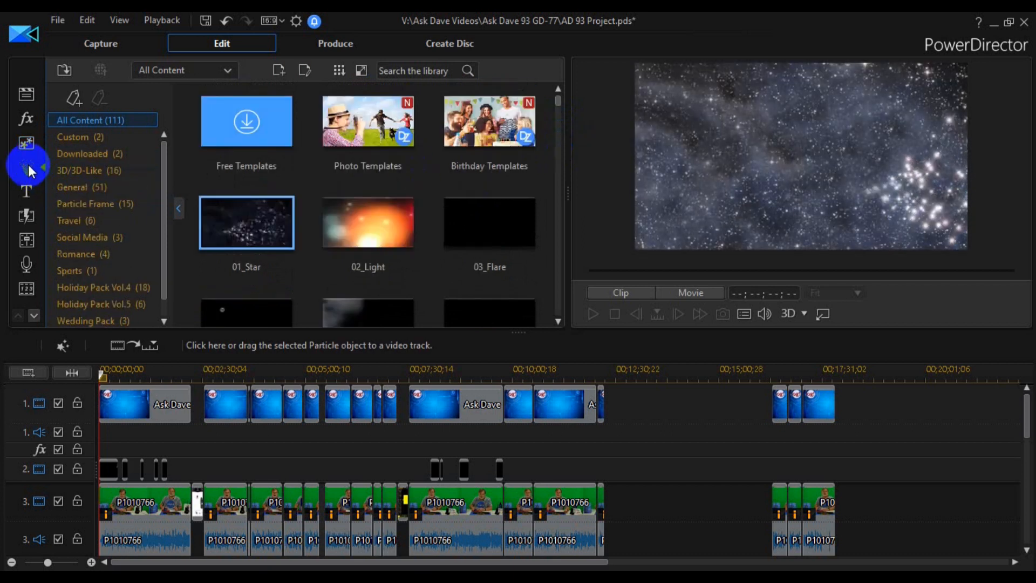
- Browse the Custom titles and preview AE text, Ask dave lower thirds and AD titles with fades
{"action": "left_click", "coordinate": [25, 196]}
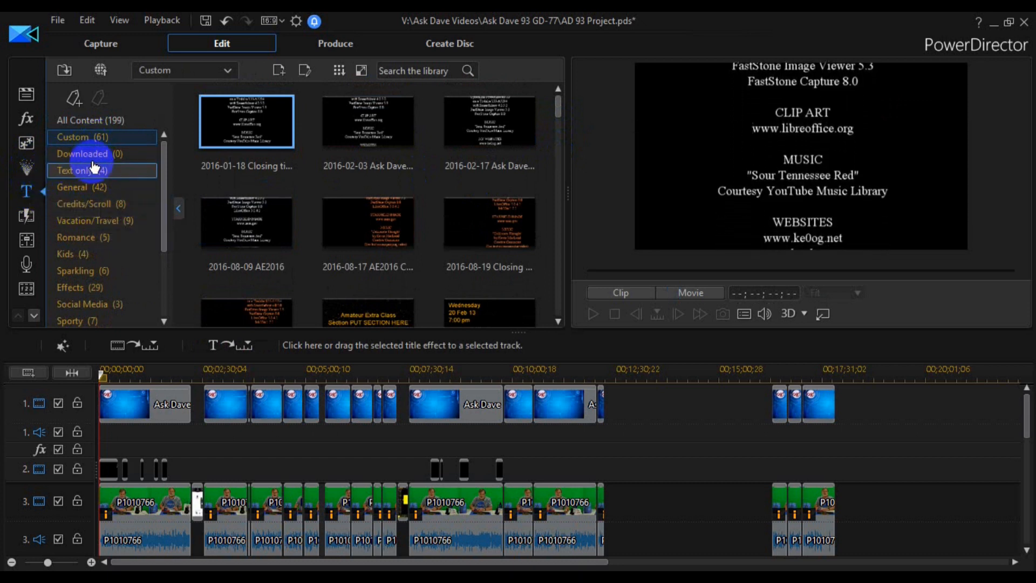
{"action": "left_click_drag", "start_coordinate": [562, 106], "coordinate": [569, 178]}
{"action": "left_click", "coordinate": [248, 141]}
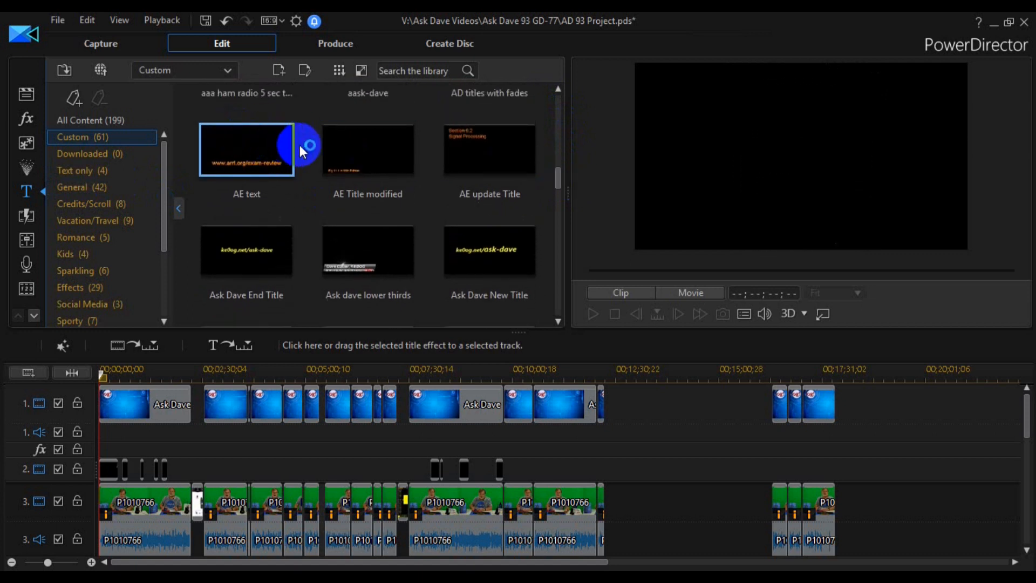
{"action": "left_click_drag", "start_coordinate": [558, 179], "coordinate": [556, 186]}
{"action": "left_click", "coordinate": [382, 162]}
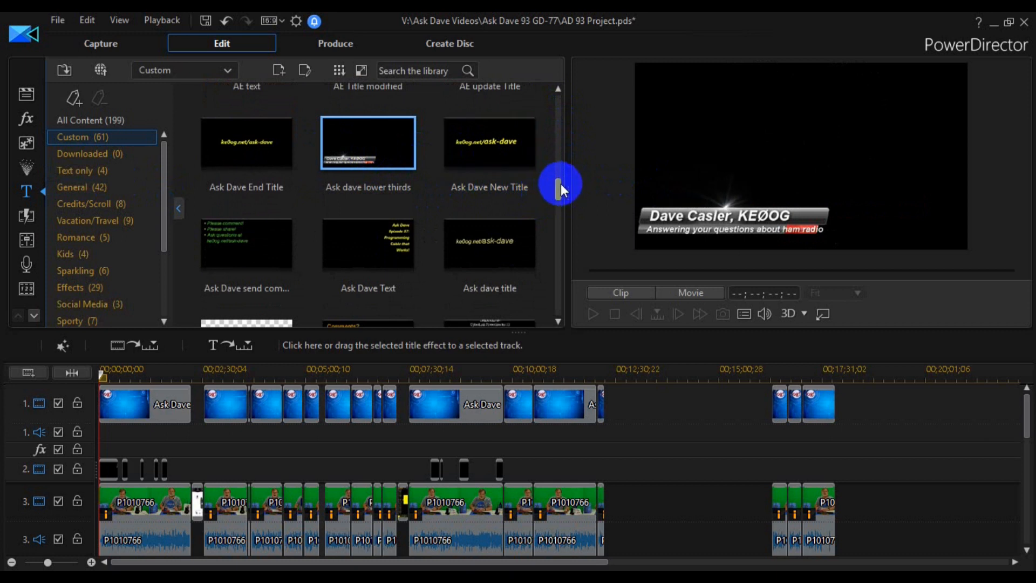
{"action": "left_click_drag", "start_coordinate": [562, 184], "coordinate": [552, 164]}
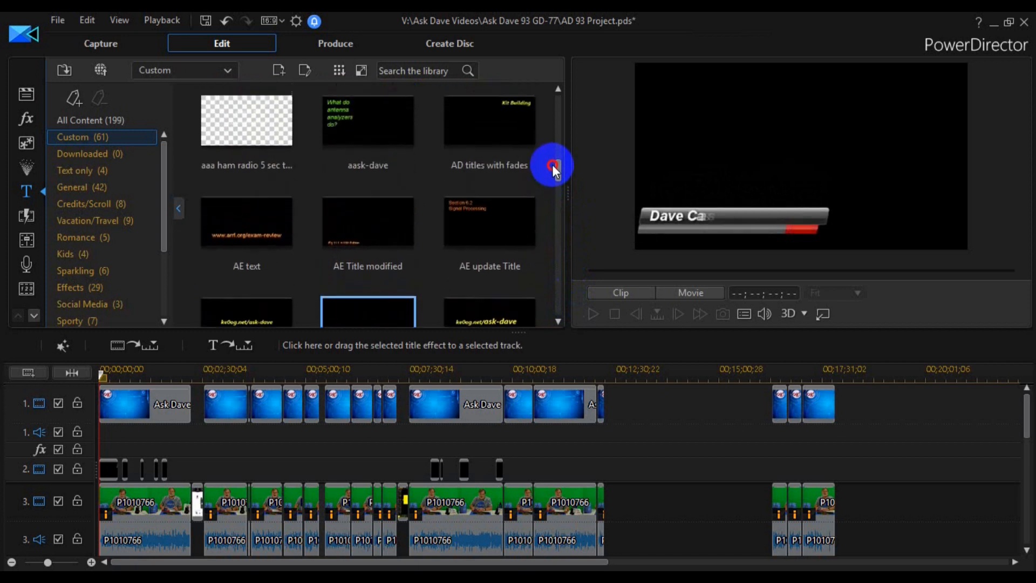
{"action": "left_click", "coordinate": [488, 151]}
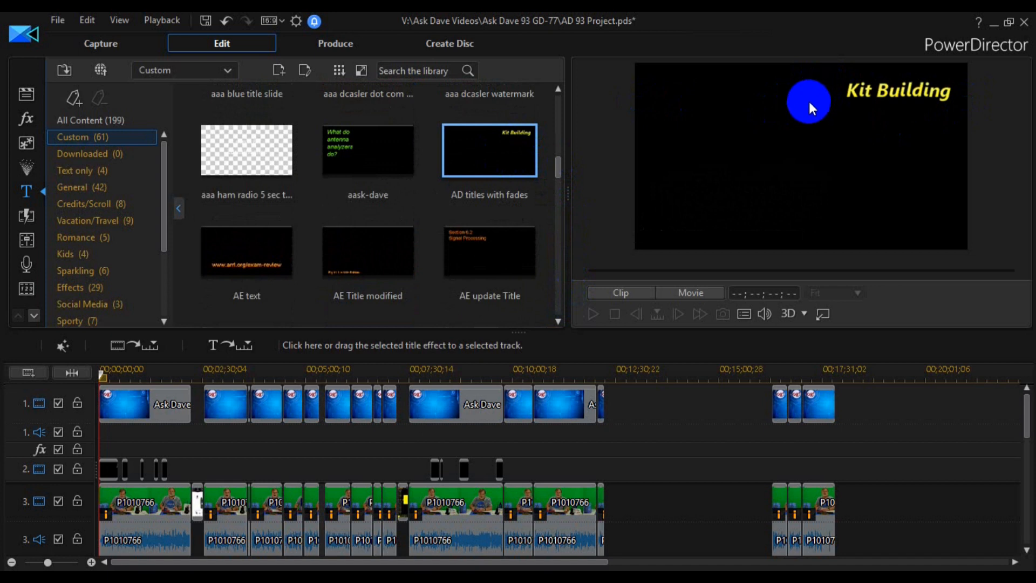
- Open the "Works well on FM" timeline title in the Title Designer and inspect its Font Face settings
{"action": "left_click", "coordinate": [165, 469]}
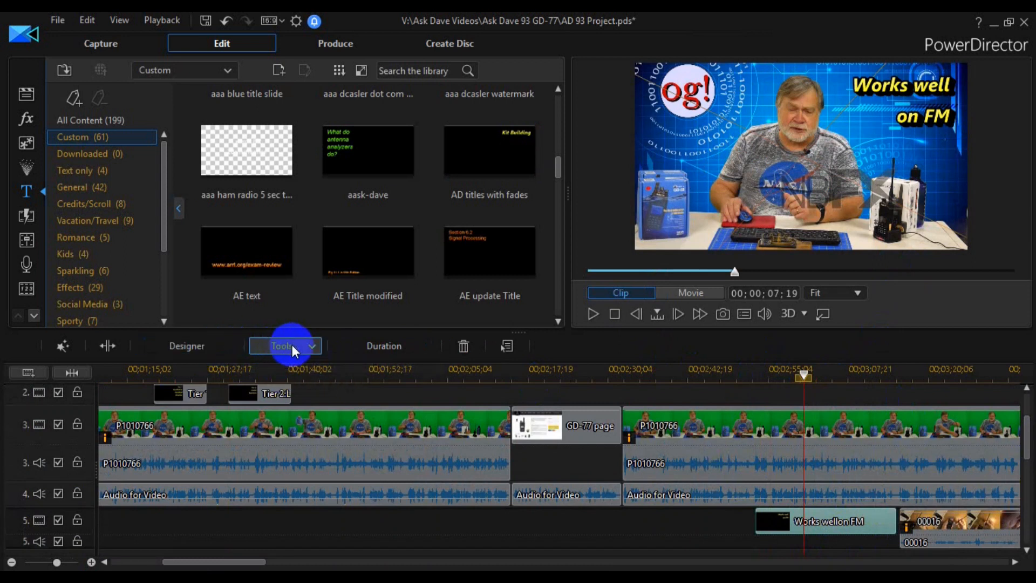
{"action": "double_click", "coordinate": [834, 521]}
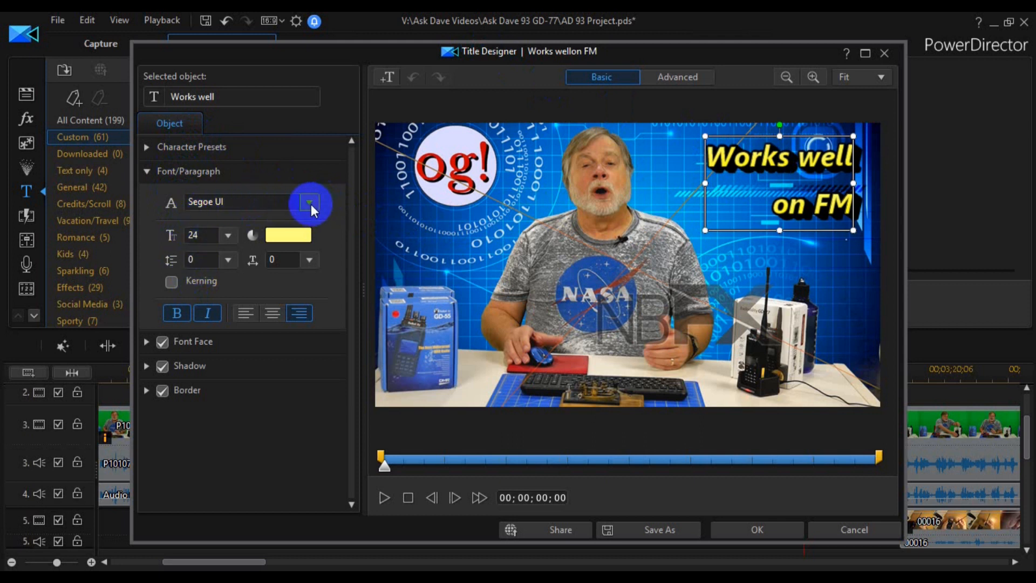
{"action": "left_click", "coordinate": [145, 343]}
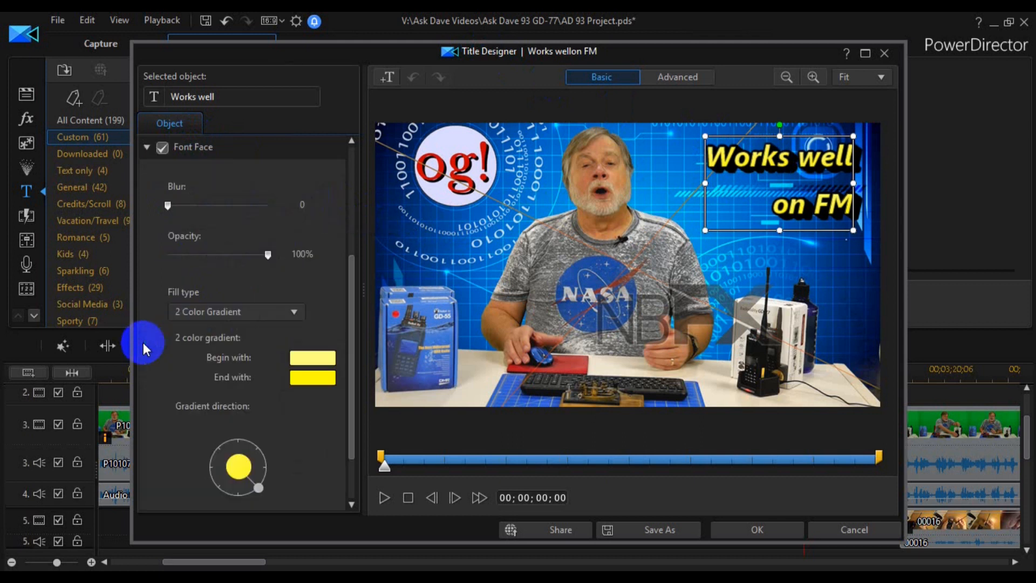
{"action": "left_click", "coordinate": [145, 149]}
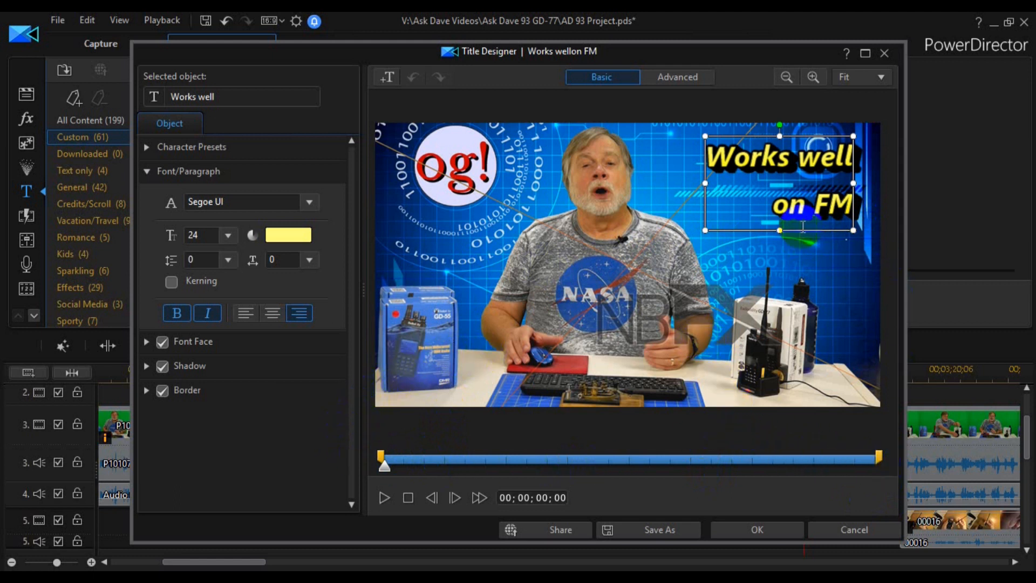
- Try repositioning the "Works well on FM" text over the video, and close the Title Designer without saving the changes
{"action": "left_click", "coordinate": [757, 248]}
{"action": "left_click_drag", "start_coordinate": [609, 295], "coordinate": [798, 232]}
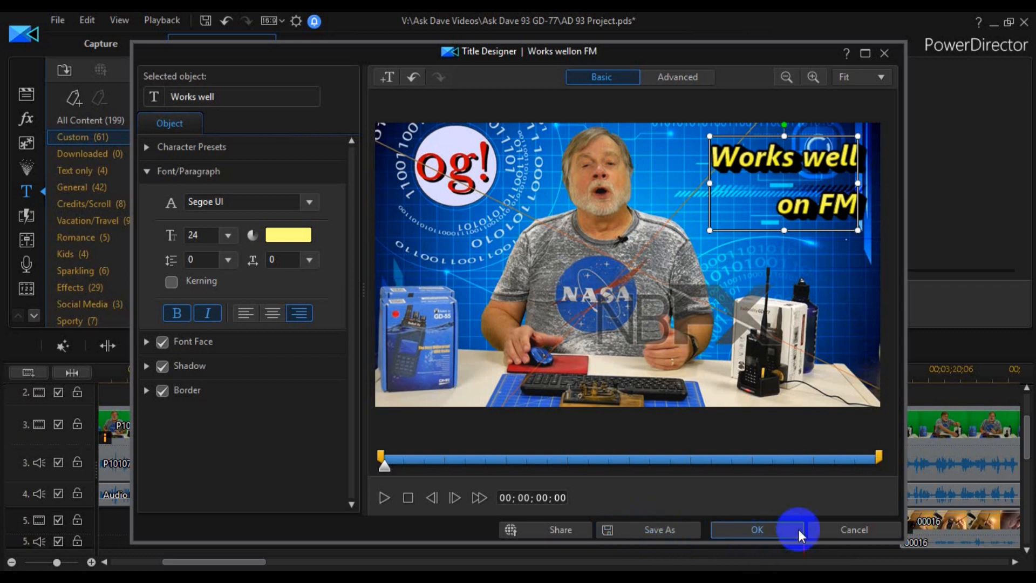
{"action": "left_click", "coordinate": [863, 528]}
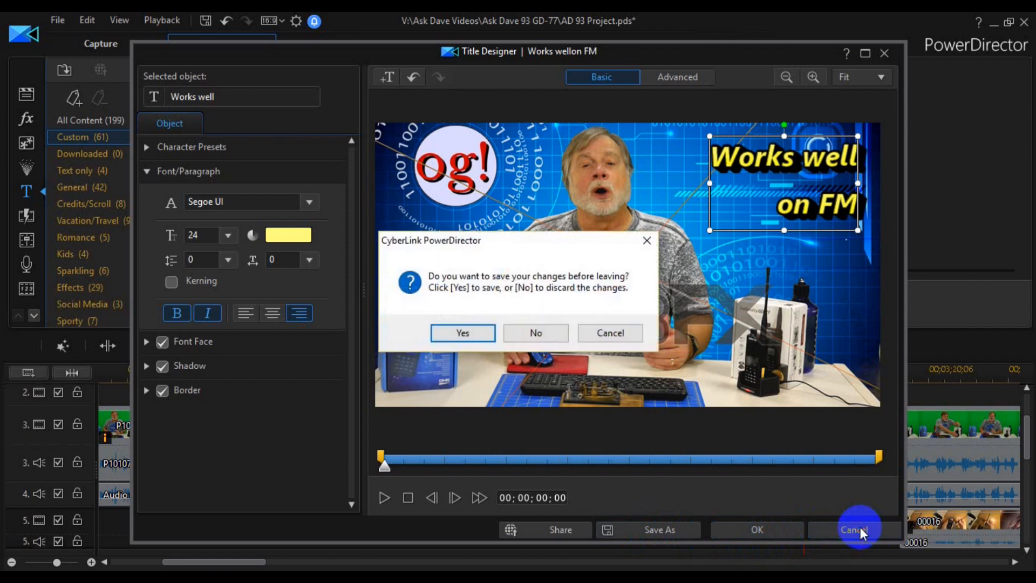
{"action": "left_click", "coordinate": [531, 331]}
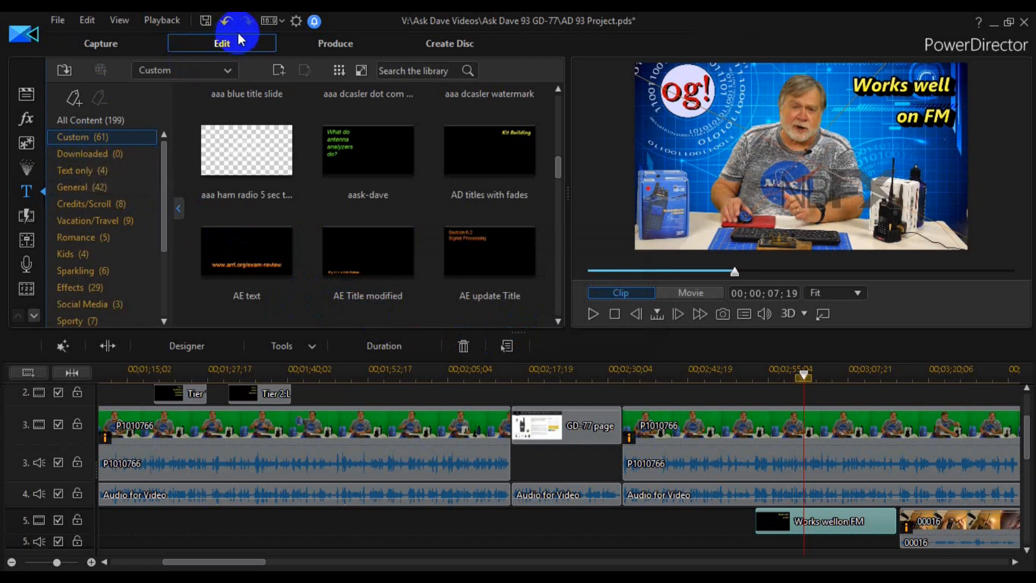
- Review the auto-save options and folder in the Project preferences, and close the preferences without changes
{"action": "left_click", "coordinate": [296, 21]}
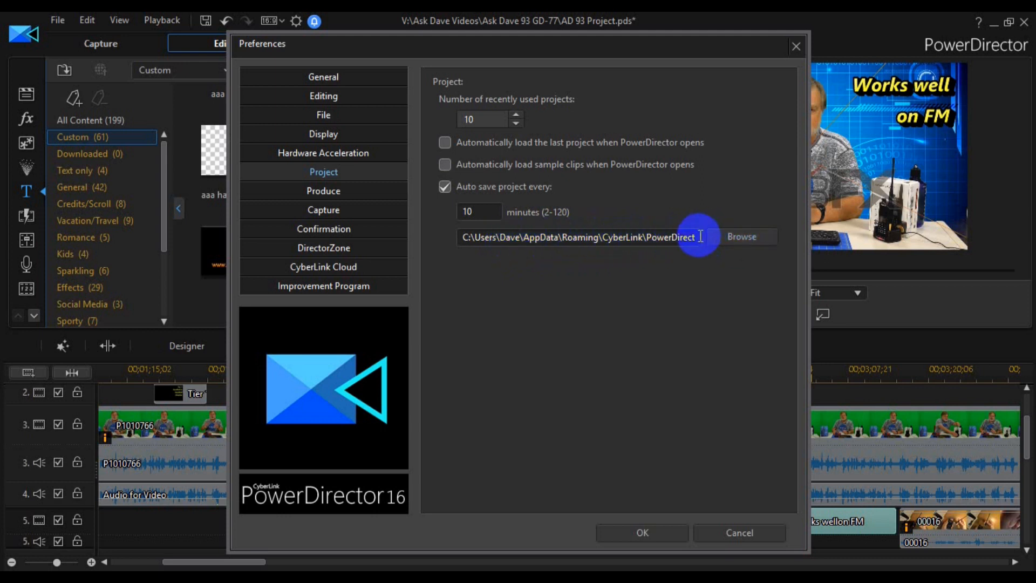
{"action": "left_click", "coordinate": [726, 236]}
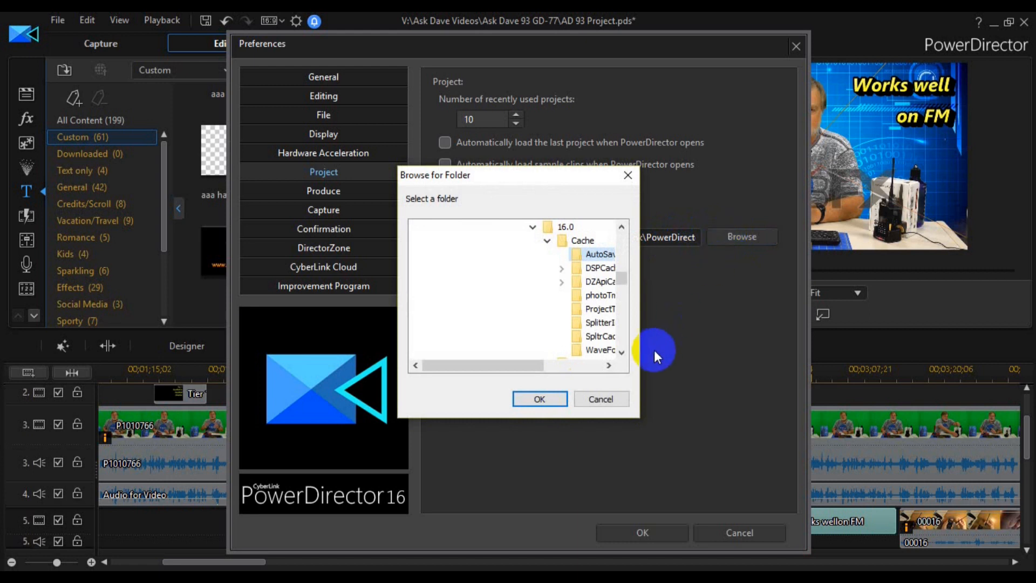
{"action": "left_click", "coordinate": [603, 399]}
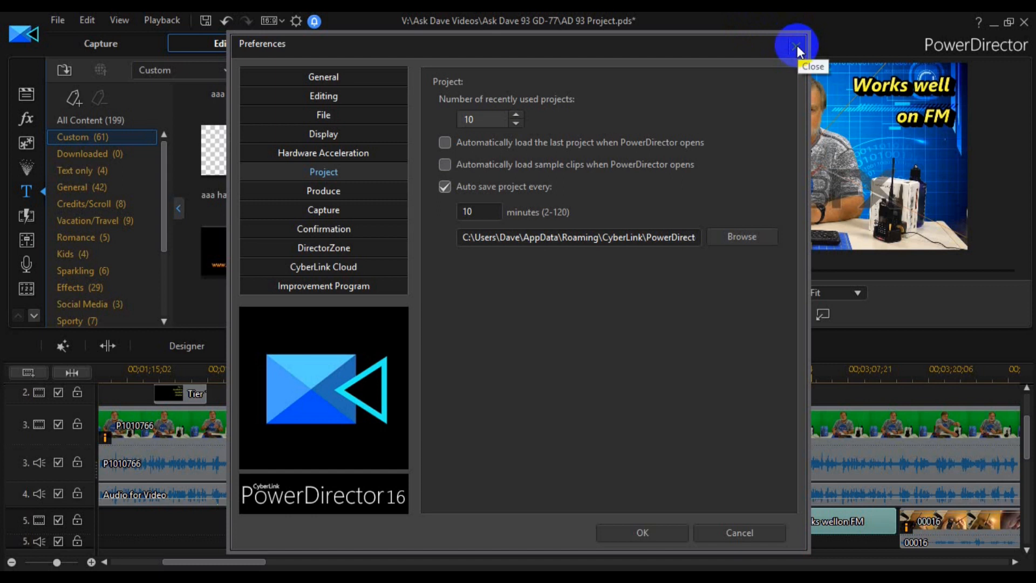
{"action": "left_click", "coordinate": [732, 533]}
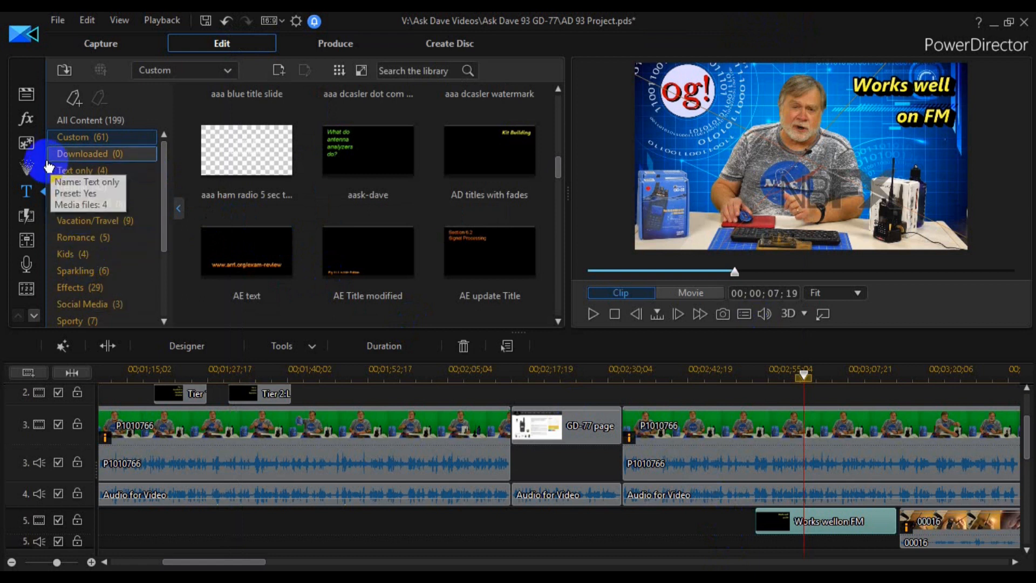
- Open the transitions library and browse its General and Geometric categories
{"action": "left_click", "coordinate": [27, 218]}
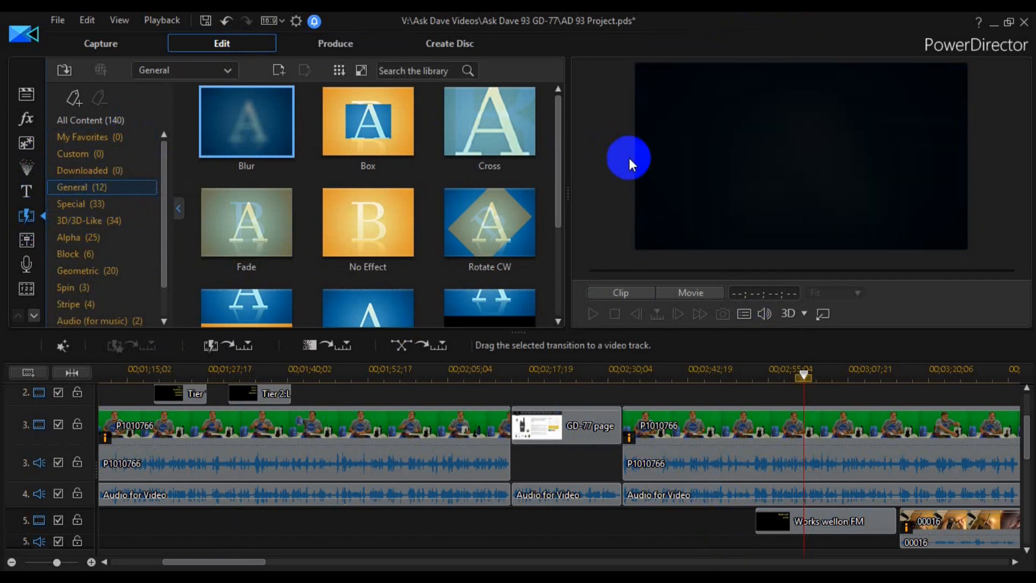
{"action": "left_click_drag", "start_coordinate": [562, 118], "coordinate": [562, 154]}
{"action": "left_click", "coordinate": [316, 250]}
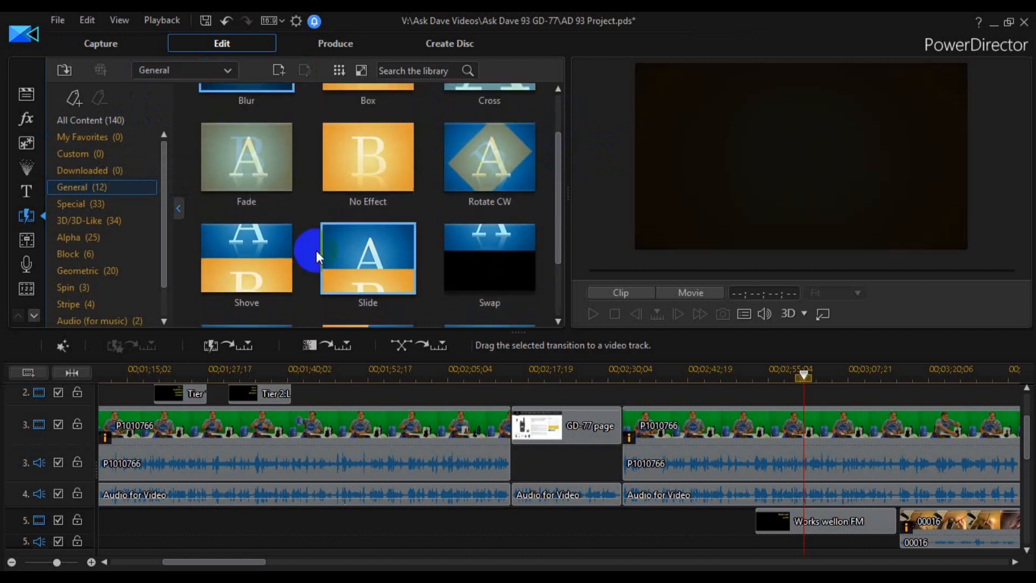
{"action": "left_click", "coordinate": [102, 271]}
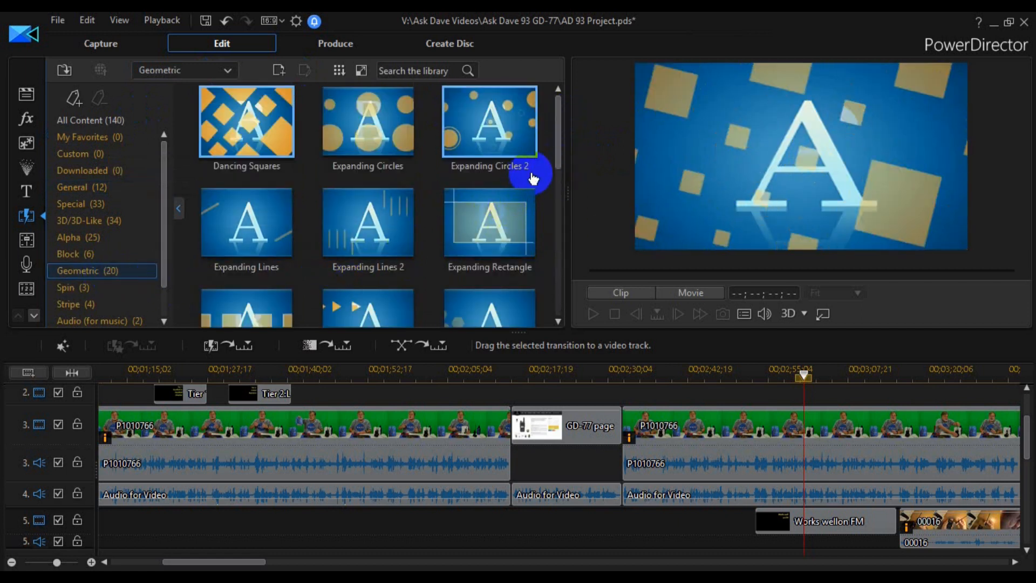
{"action": "left_click_drag", "start_coordinate": [559, 138], "coordinate": [571, 109]}
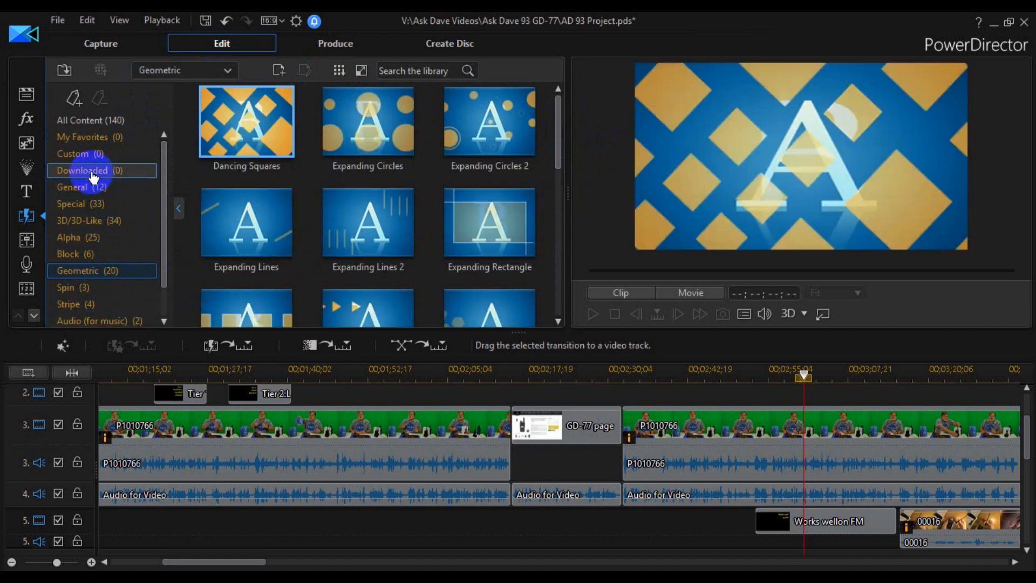
- Preview the Fade and No Effect transitions in the General category, and open the Special category
{"action": "left_click", "coordinate": [81, 187]}
{"action": "left_click", "coordinate": [289, 254]}
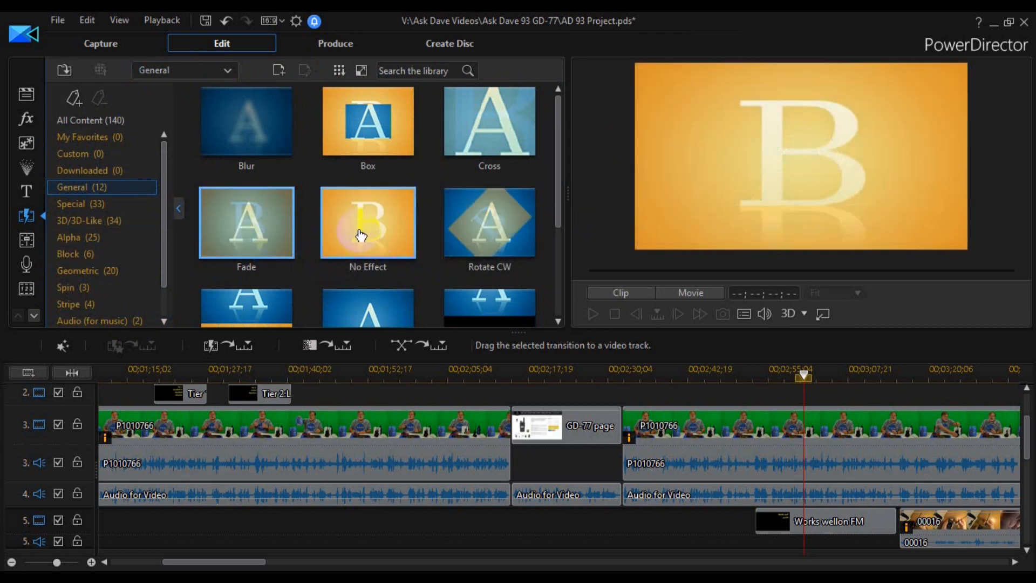
{"action": "left_click", "coordinate": [361, 237]}
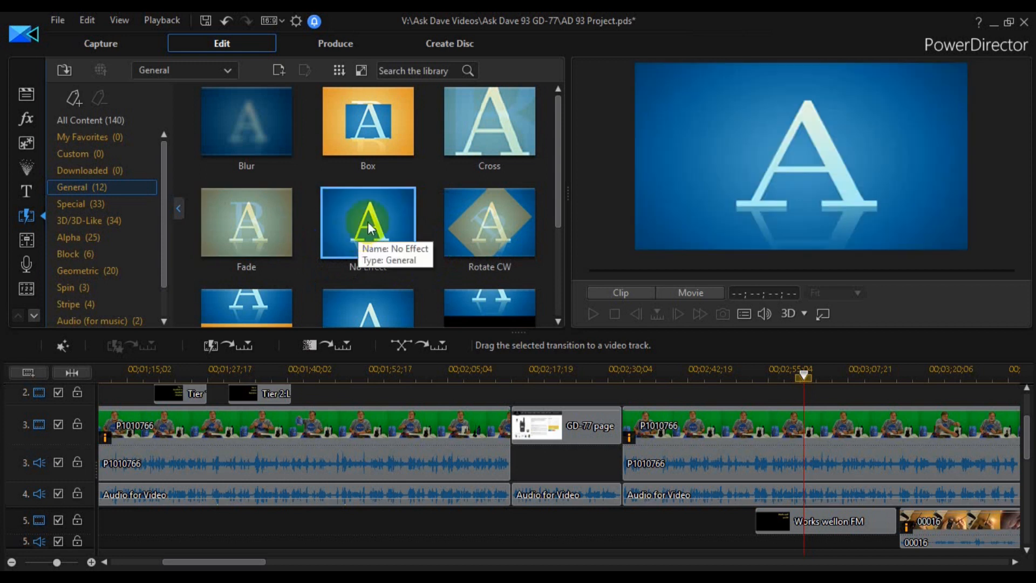
{"action": "left_click_drag", "start_coordinate": [555, 127], "coordinate": [556, 216]}
{"action": "left_click", "coordinate": [65, 208]}
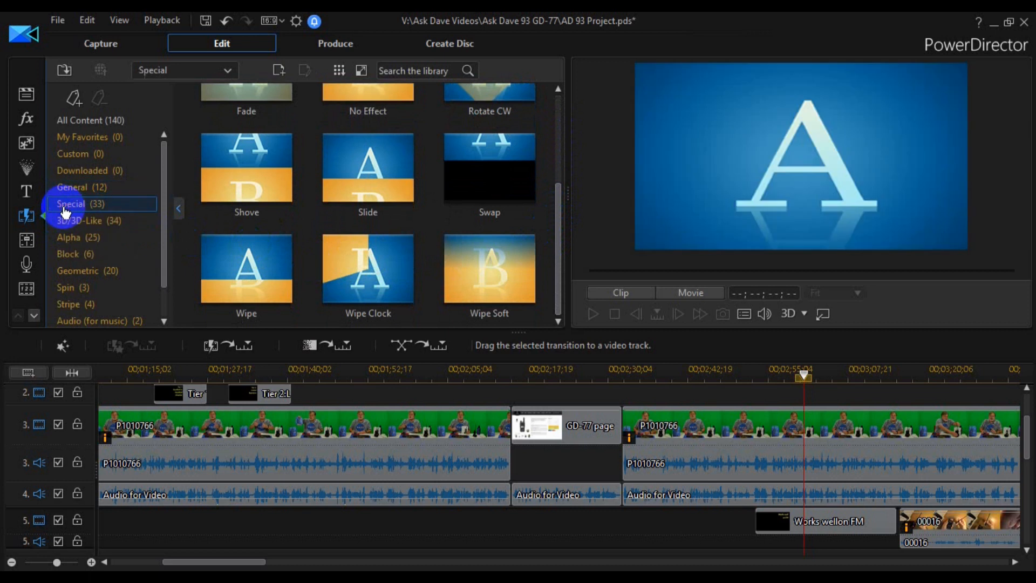
- Browse the 3D/3D-Like transitions, preview Chain Reaction, and open the Alpha category
{"action": "left_click", "coordinate": [64, 222]}
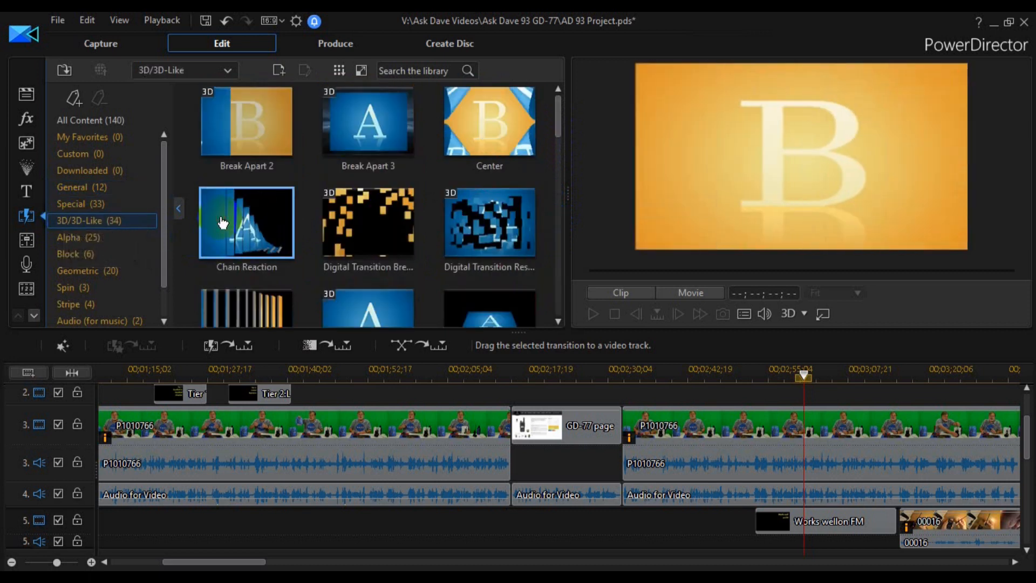
{"action": "left_click", "coordinate": [224, 223]}
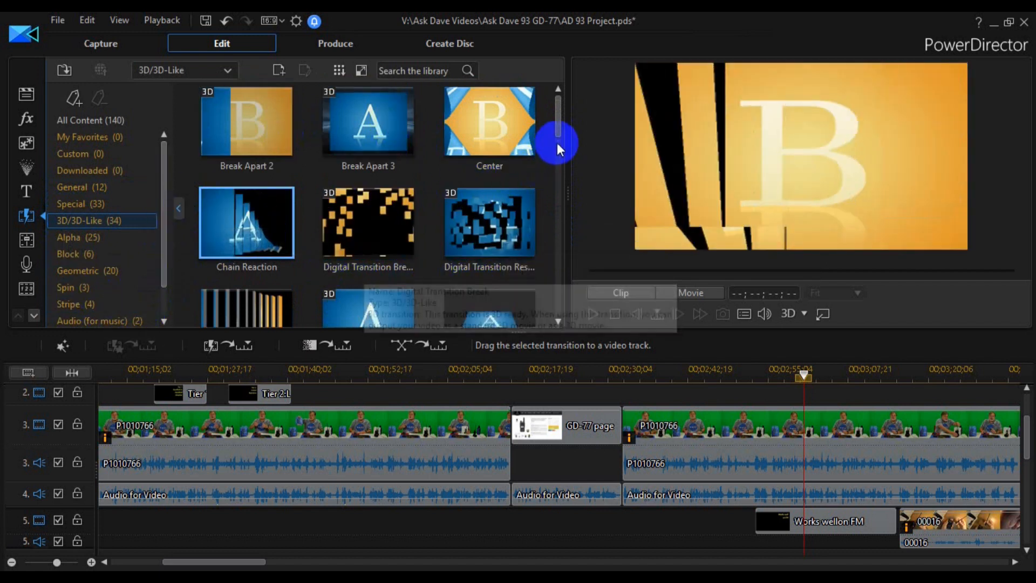
{"action": "left_click_drag", "start_coordinate": [559, 128], "coordinate": [563, 307]}
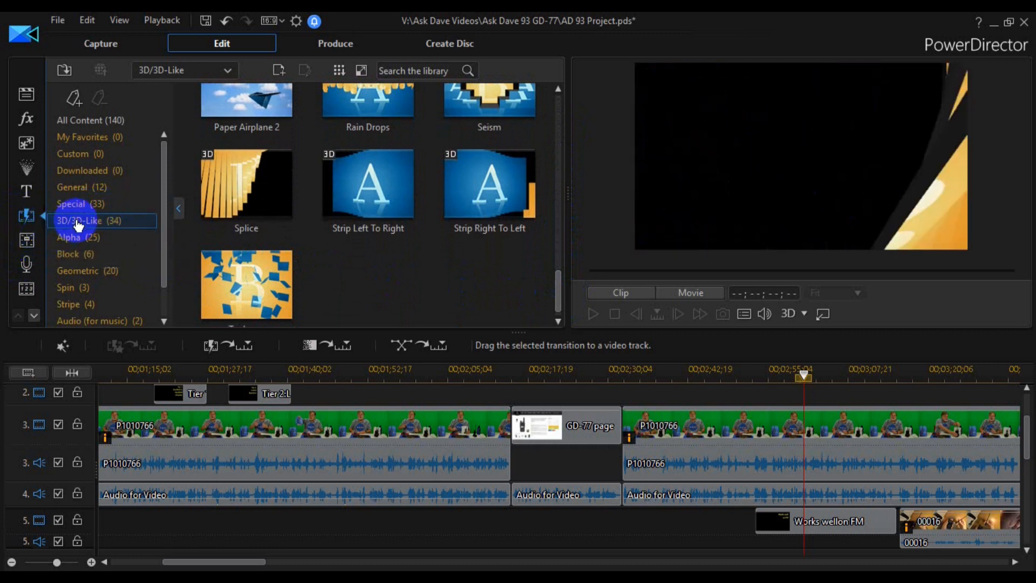
{"action": "left_click", "coordinate": [73, 237]}
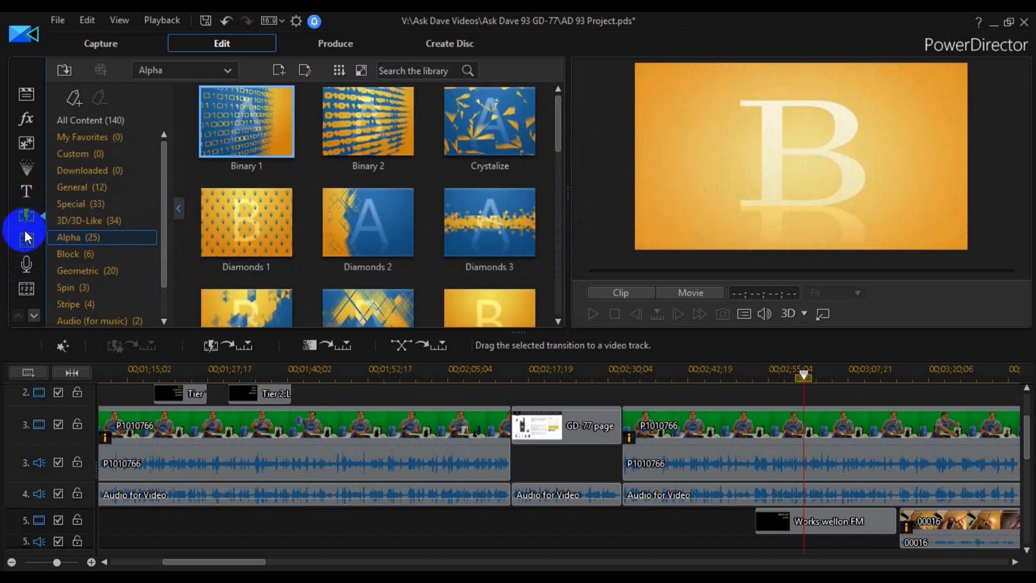
- Open the audio mixing room and check the clip options of the first P1010766 clip on track 3, leaving them as they are
{"action": "left_click", "coordinate": [25, 239]}
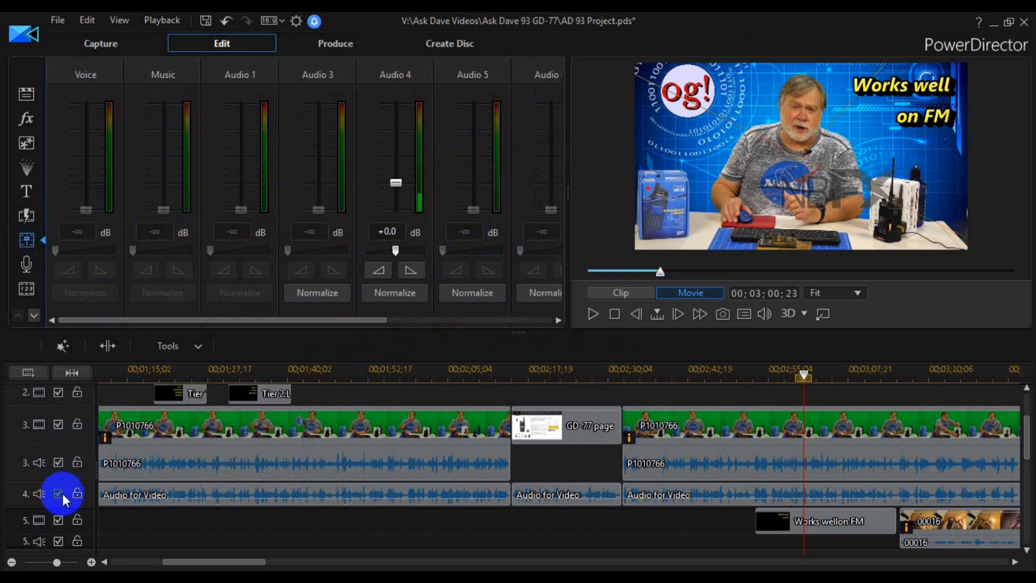
{"action": "scroll", "coordinate": [59, 494], "scroll_direction": "down", "scroll_amount": 2}
{"action": "scroll", "coordinate": [59, 494], "scroll_direction": "up", "scroll_amount": 1}
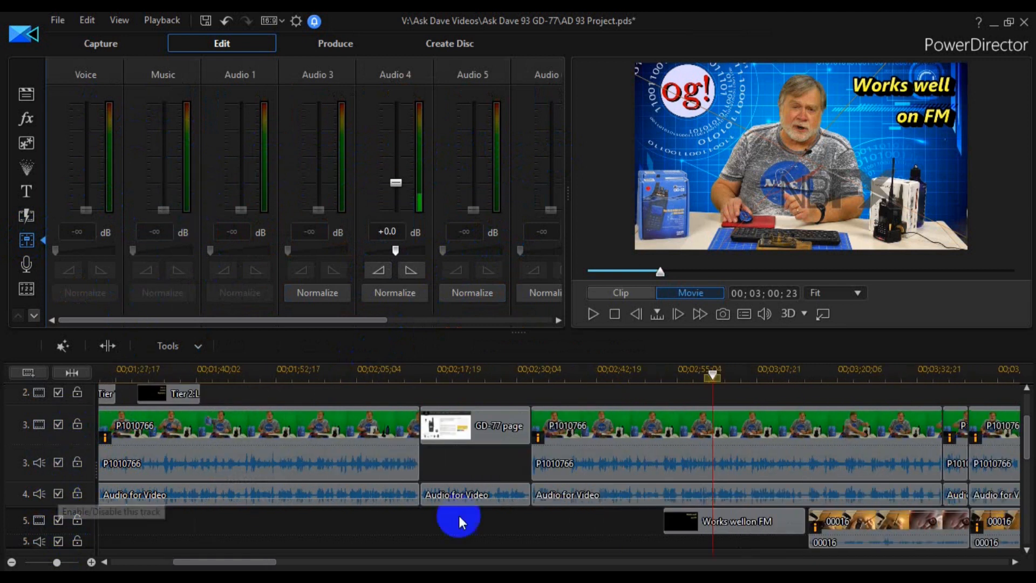
{"action": "mouse_move", "coordinate": [1026, 428]}
{"action": "left_mouse_down"}
{"action": "mouse_move", "coordinate": [1026, 504]}
{"action": "mouse_move", "coordinate": [1024, 417]}
{"action": "left_mouse_up"}
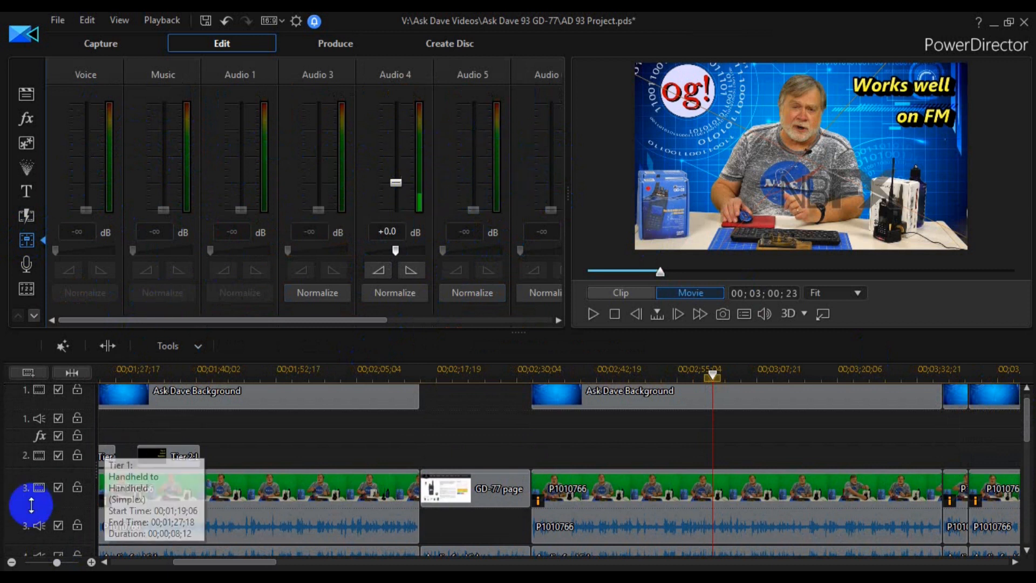
{"action": "left_click", "coordinate": [57, 527]}
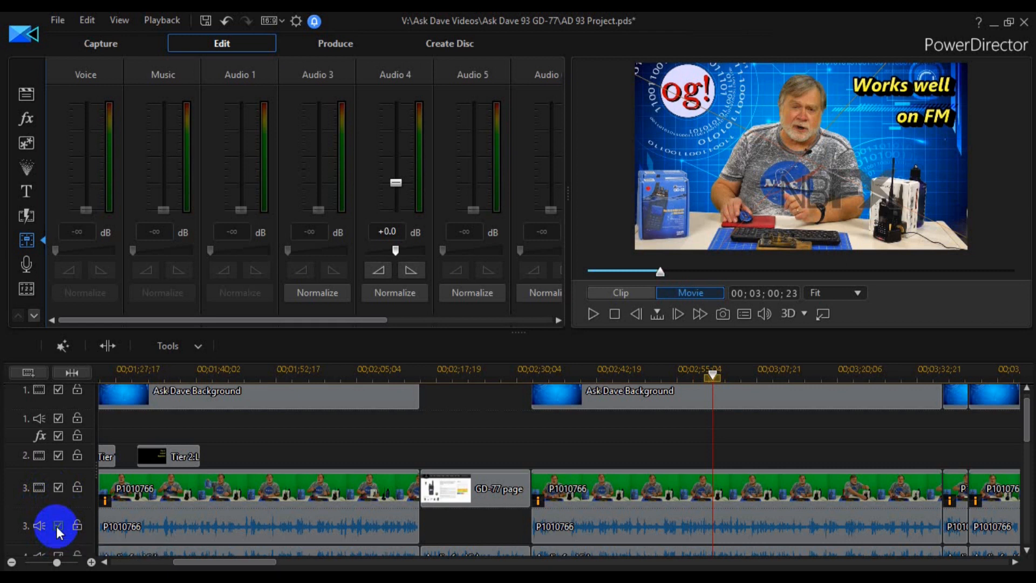
{"action": "right_click", "coordinate": [202, 507]}
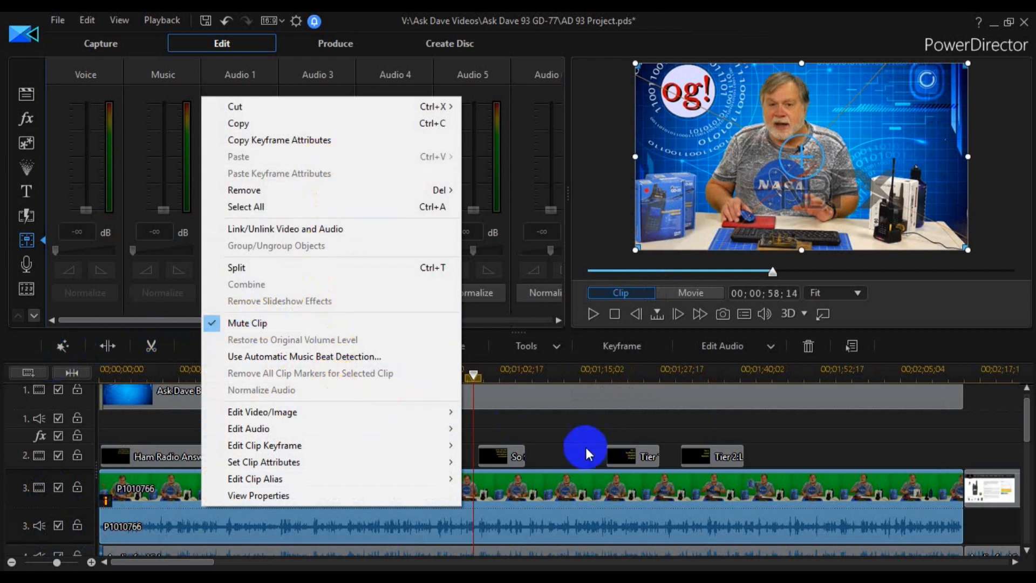
{"action": "left_click", "coordinate": [24, 371]}
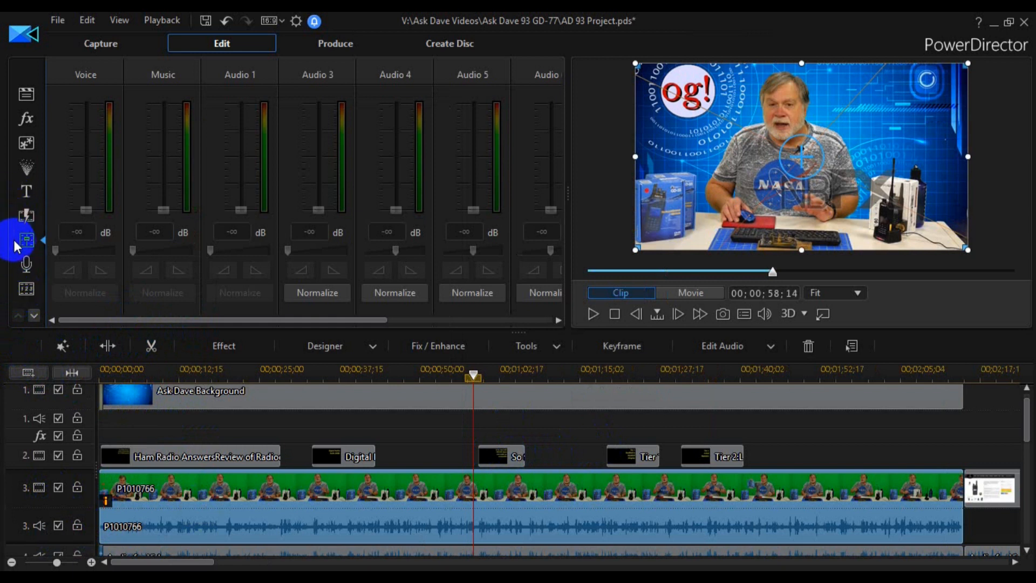
- Look over the voice-over recording and chapter settings, and return to the media library
{"action": "left_click", "coordinate": [25, 266]}
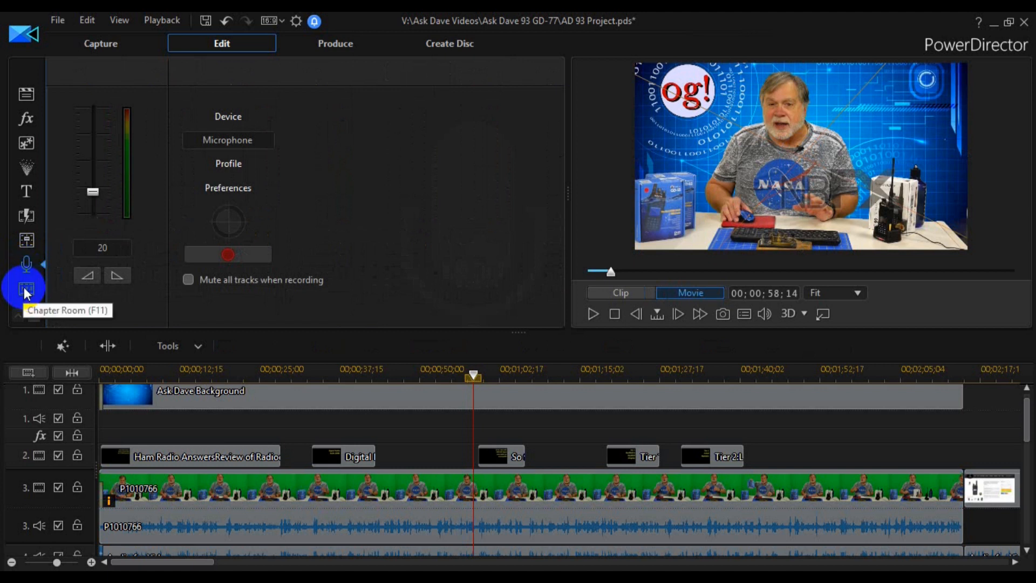
{"action": "left_click", "coordinate": [26, 290]}
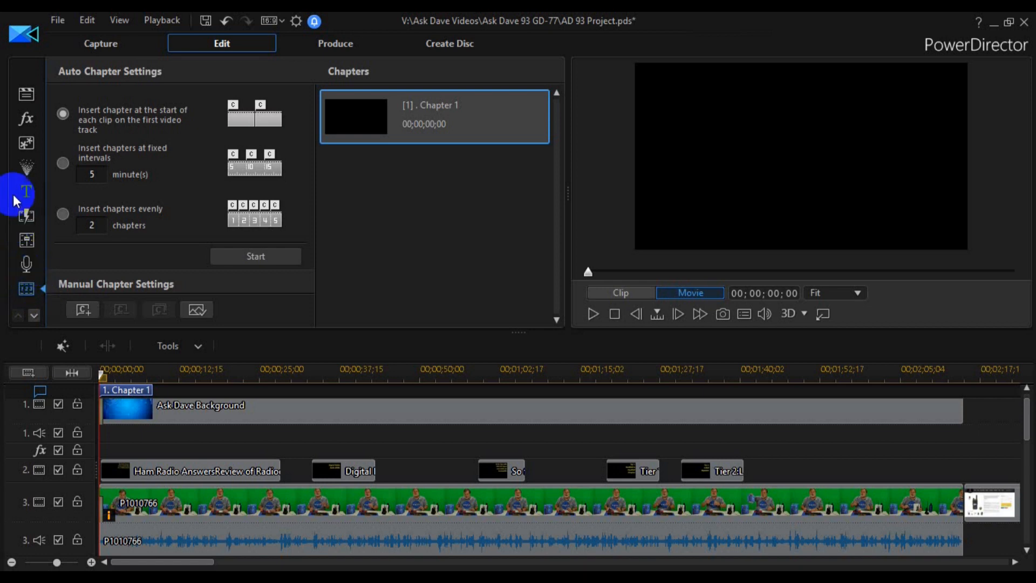
{"action": "left_click", "coordinate": [25, 95]}
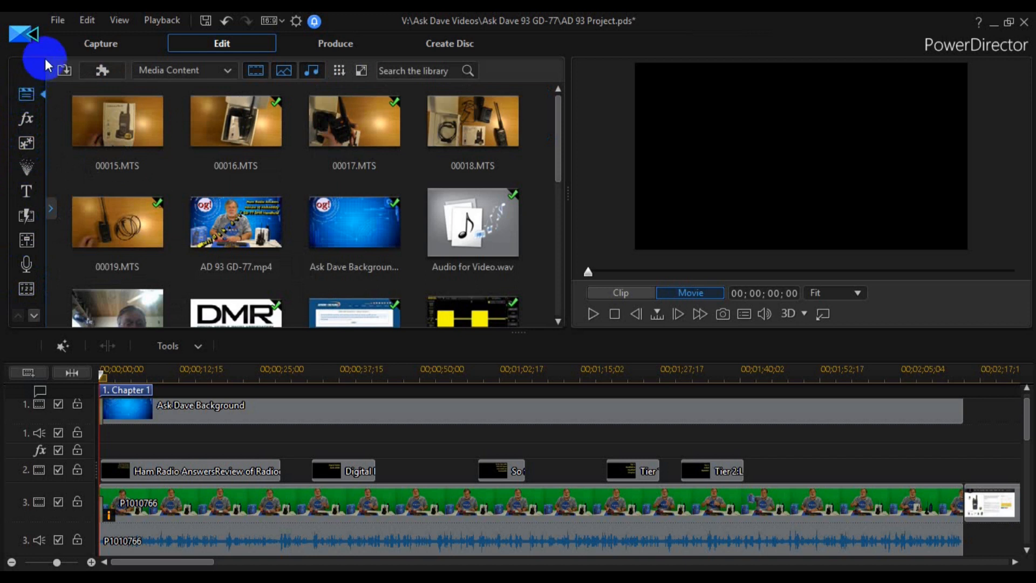
- Examine the Fix and Effect options for AD 93 GD-77.mp4 in the Action Camera Center, and close it without changes
{"action": "left_click", "coordinate": [103, 71]}
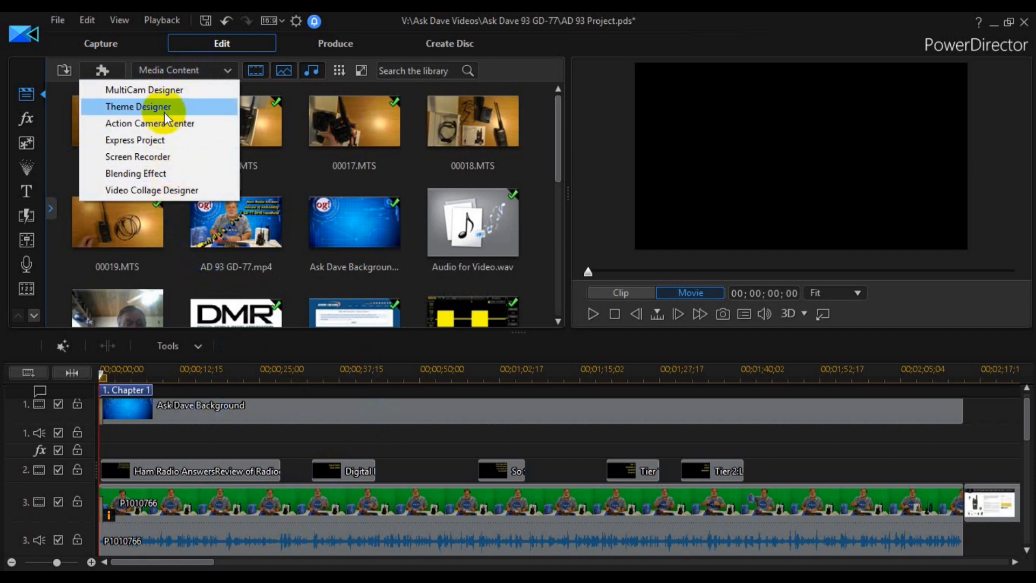
{"action": "left_click", "coordinate": [122, 127]}
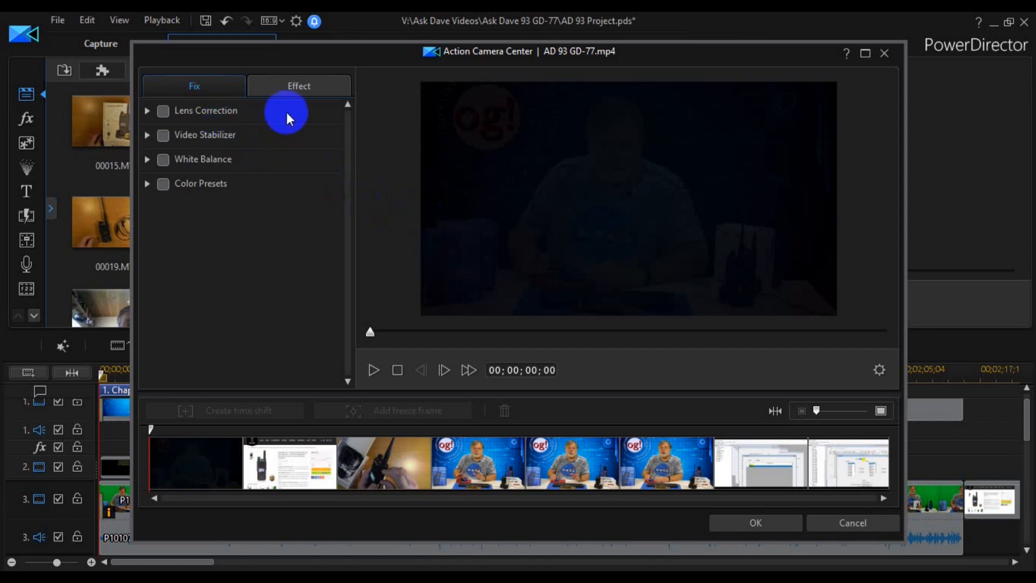
{"action": "left_click", "coordinate": [287, 458]}
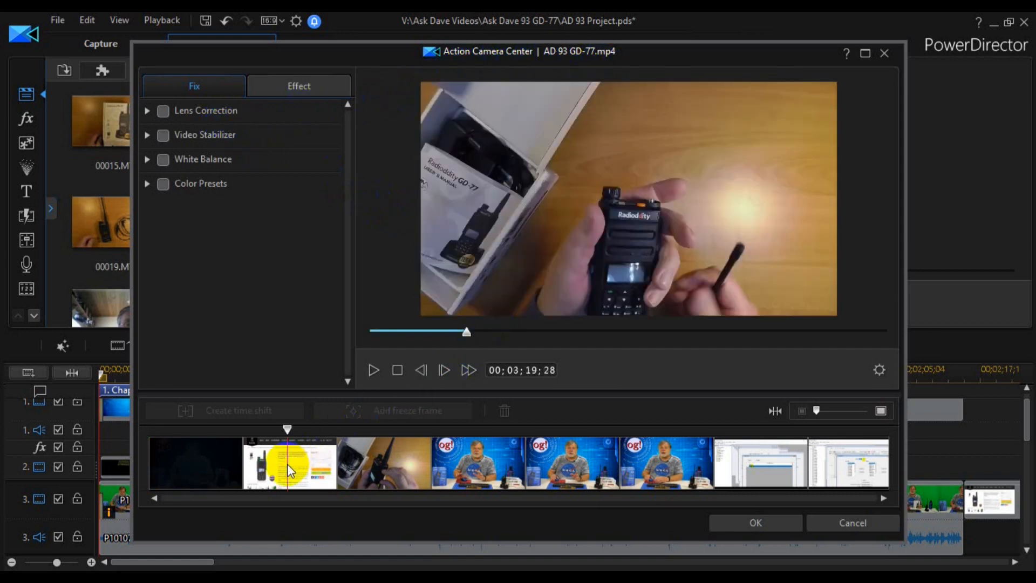
{"action": "left_click", "coordinate": [391, 477]}
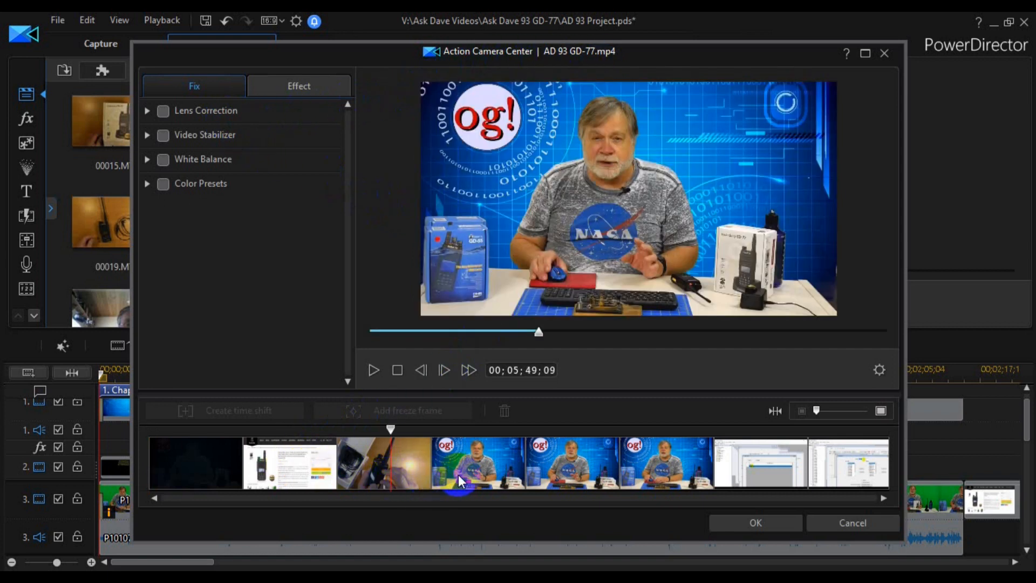
{"action": "left_click", "coordinate": [524, 468]}
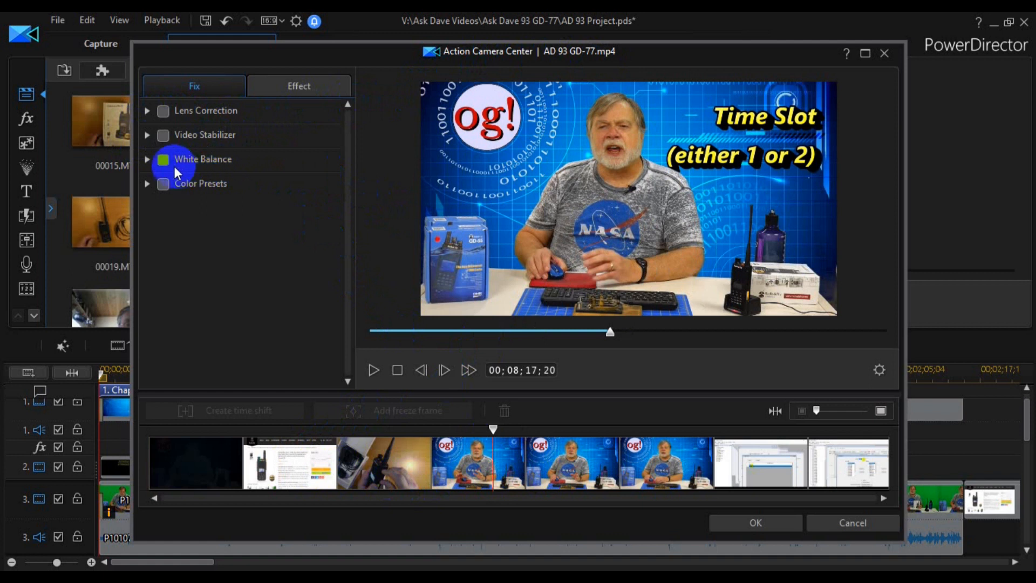
{"action": "left_click", "coordinate": [289, 88]}
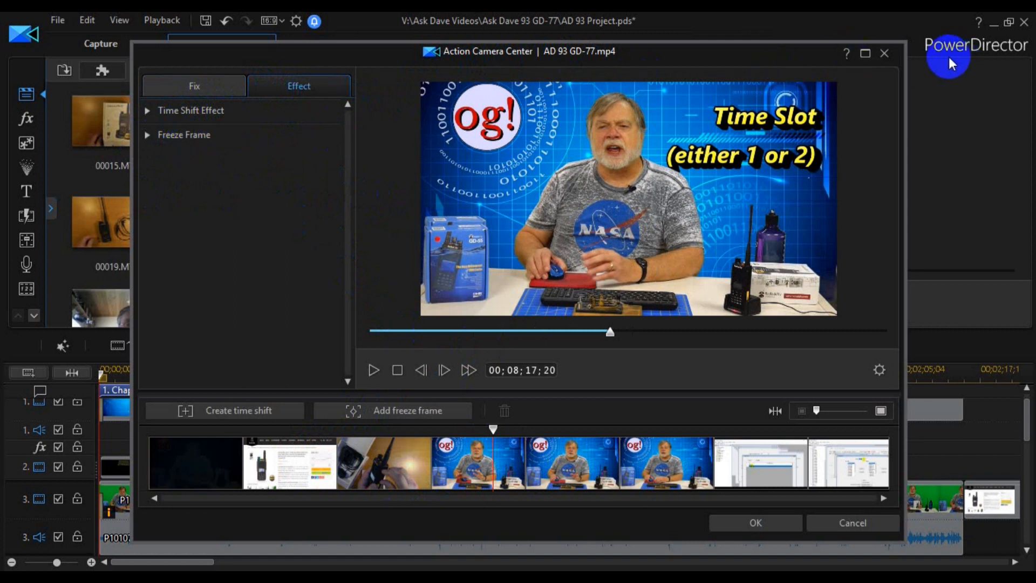
{"action": "left_click", "coordinate": [883, 52]}
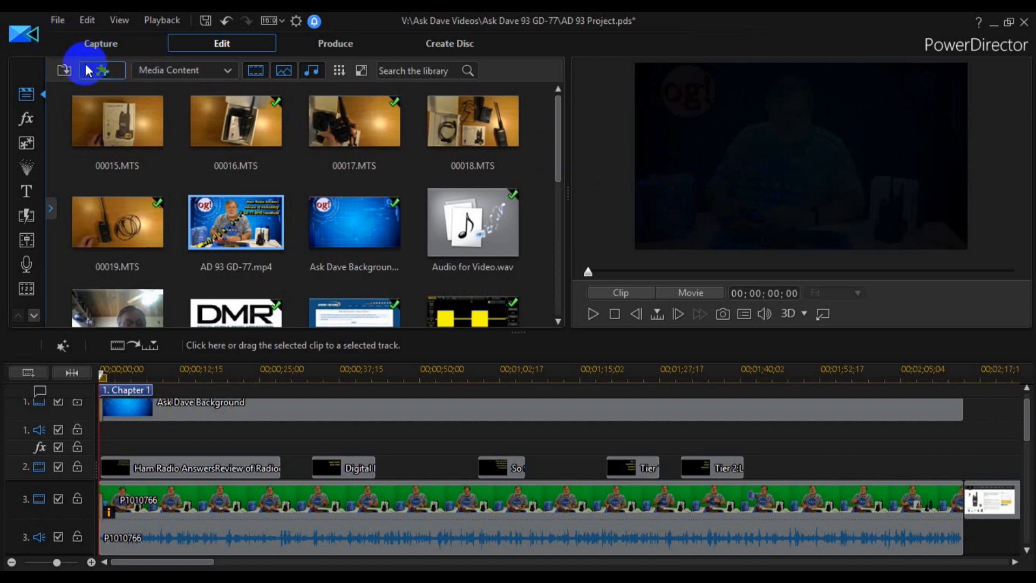
- Review the list of available plug-ins without opening one, and show the Color Boards in the media library
{"action": "left_click", "coordinate": [101, 72]}
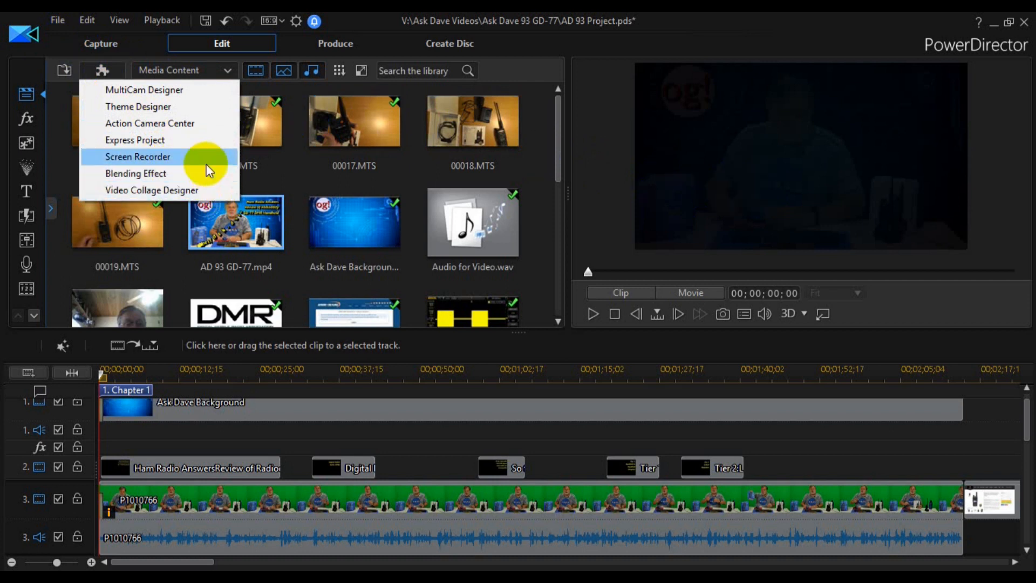
{"action": "left_click", "coordinate": [757, 40]}
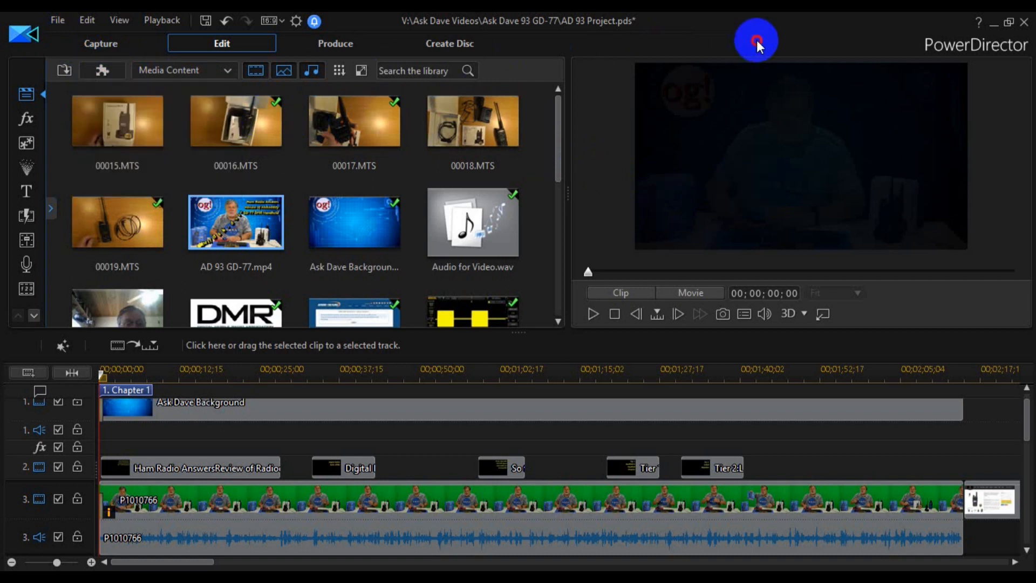
{"action": "left_click", "coordinate": [152, 69]}
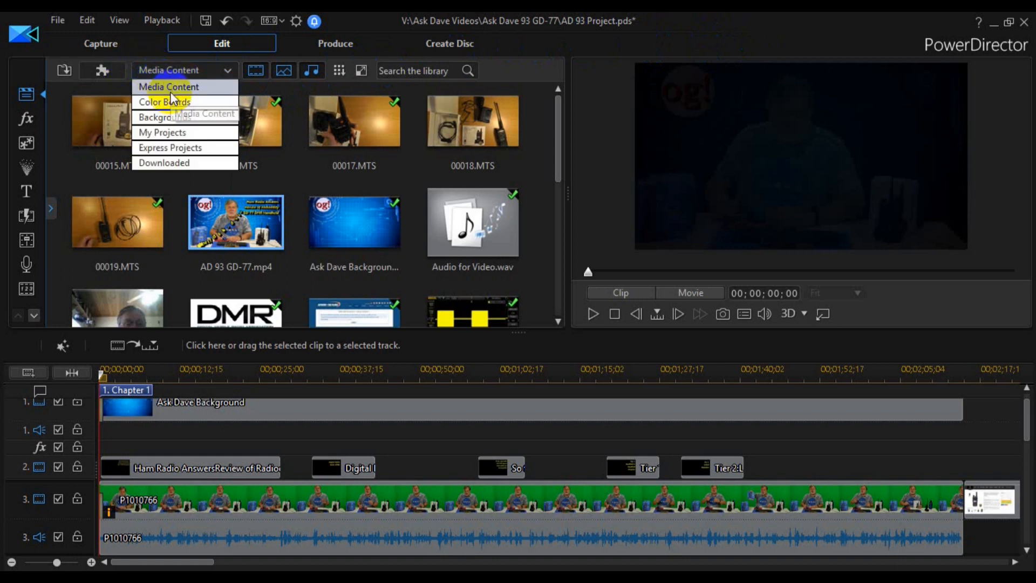
{"action": "left_click", "coordinate": [177, 103]}
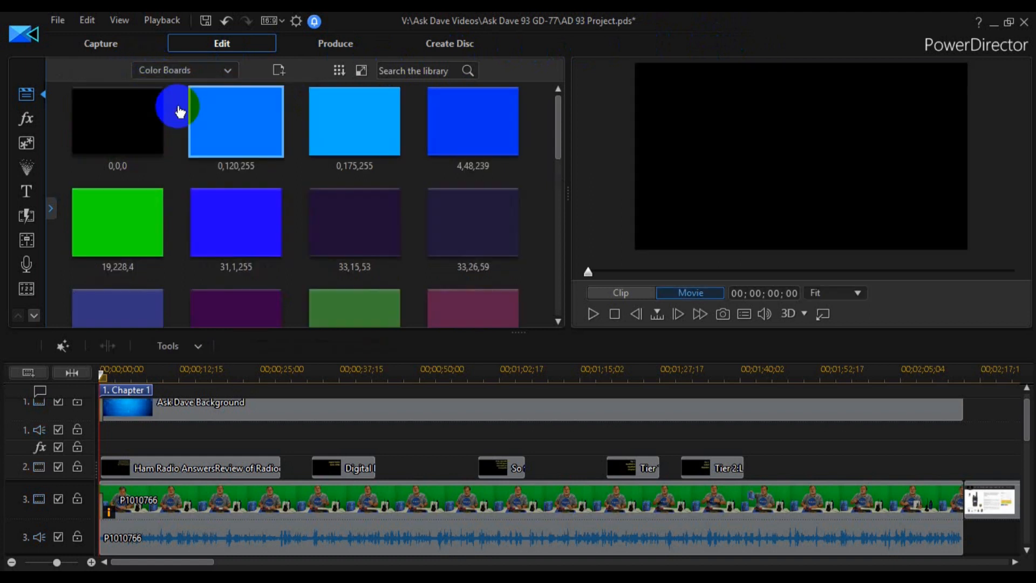
- Show the Backgrounds in the media library and preview Technology.jpg
{"action": "left_click", "coordinate": [174, 71]}
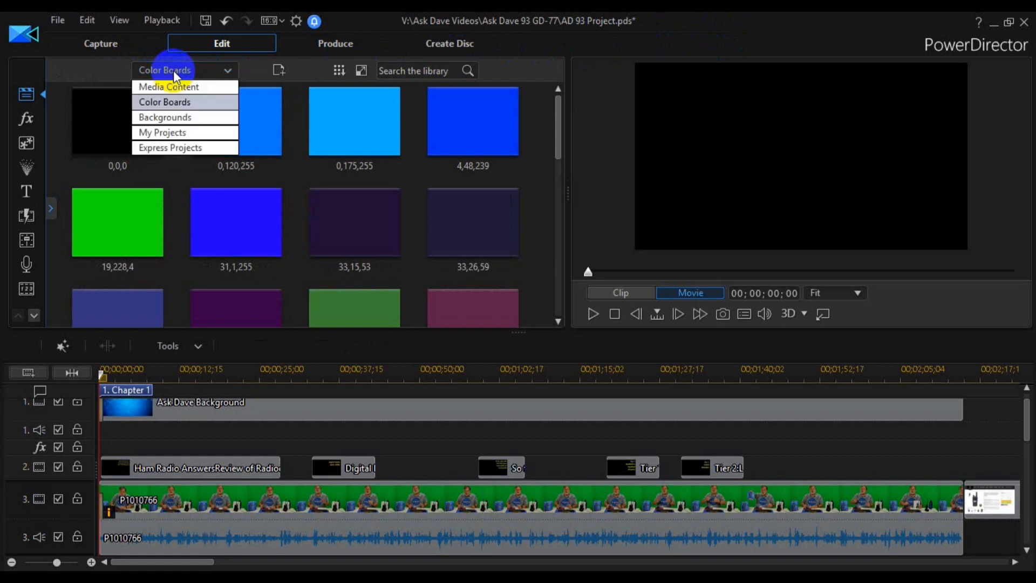
{"action": "left_click", "coordinate": [175, 117]}
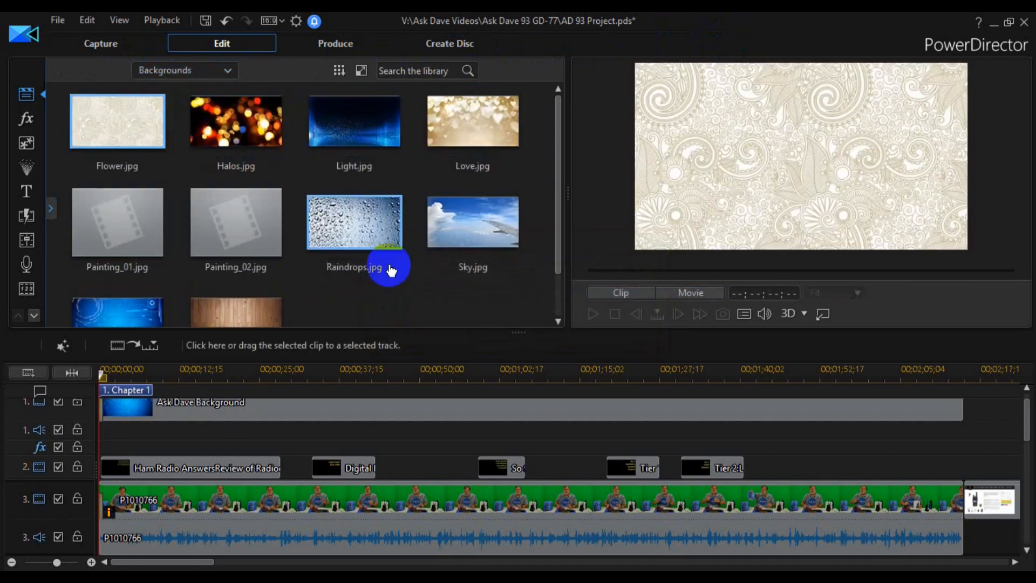
{"action": "scroll", "coordinate": [519, 249], "scroll_direction": "down", "scroll_amount": 1}
{"action": "left_click", "coordinate": [107, 268]}
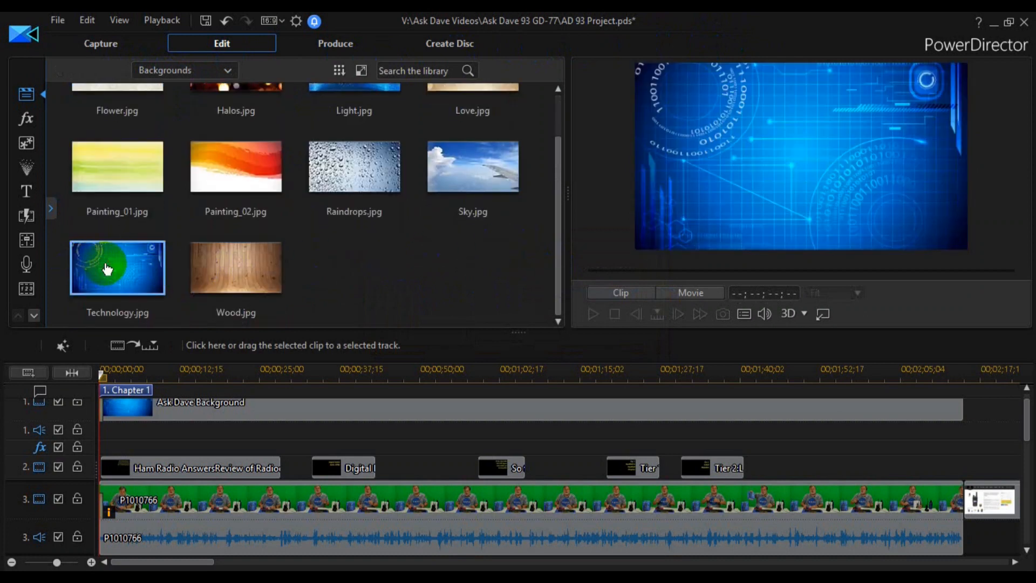
- Inspect the Ask Dave Background clip on track 1 with the playhead at 00;00;30;24, and browse back through the stock backgrounds
{"action": "left_click", "coordinate": [230, 408]}
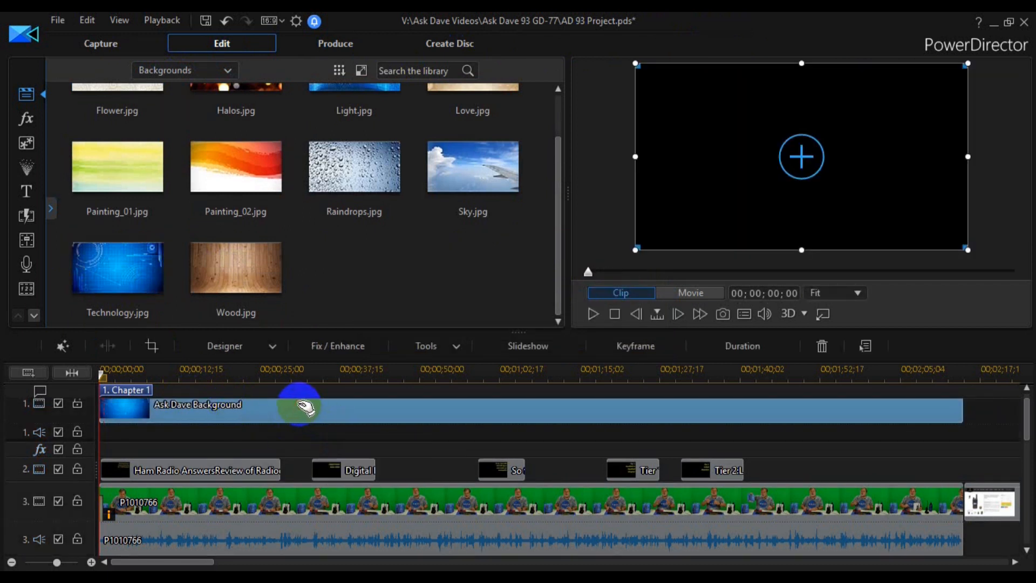
{"action": "left_click", "coordinate": [297, 372]}
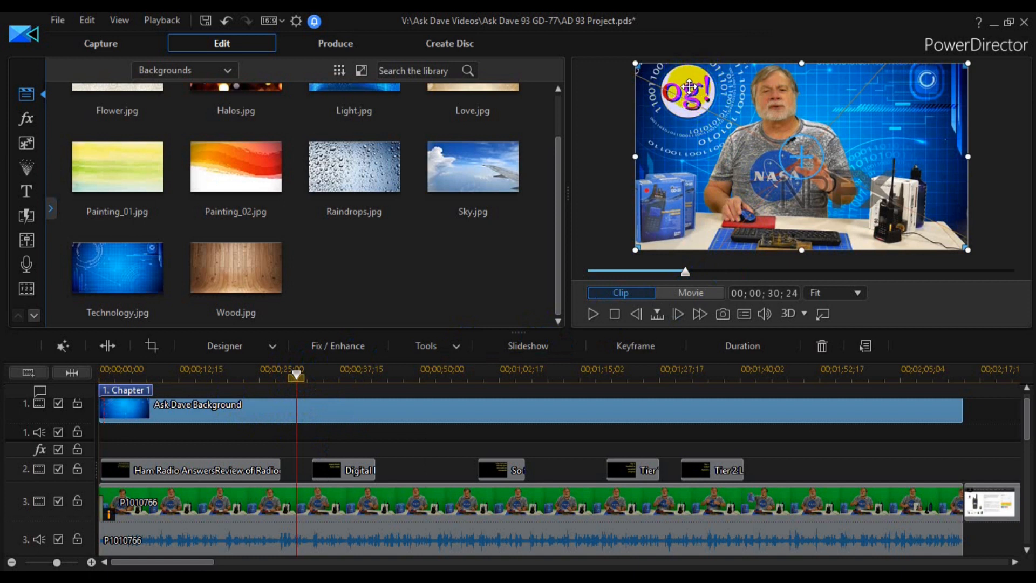
{"action": "left_click", "coordinate": [410, 298]}
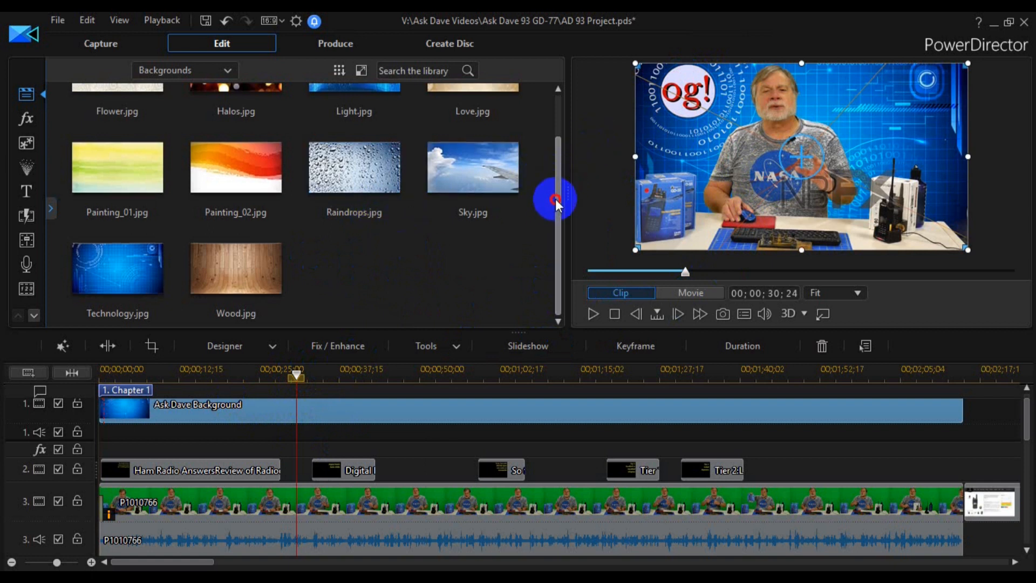
{"action": "left_click_drag", "start_coordinate": [556, 201], "coordinate": [559, 97]}
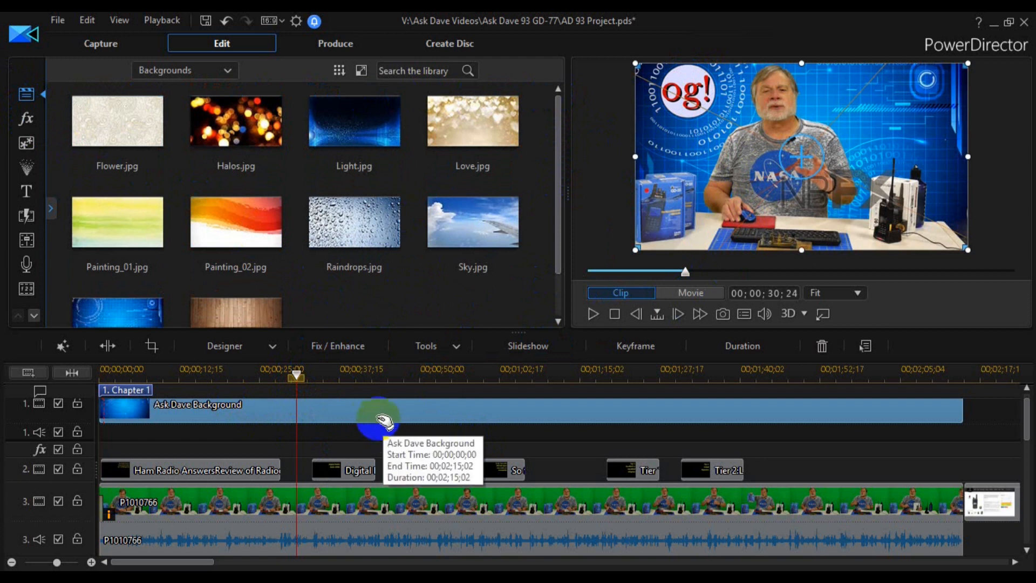
- Open the effect settings of the first P1010766 clip on track 3, and disable NewBlue Chroma Key and NewBlue Video Tuneup
{"action": "left_click", "coordinate": [231, 498]}
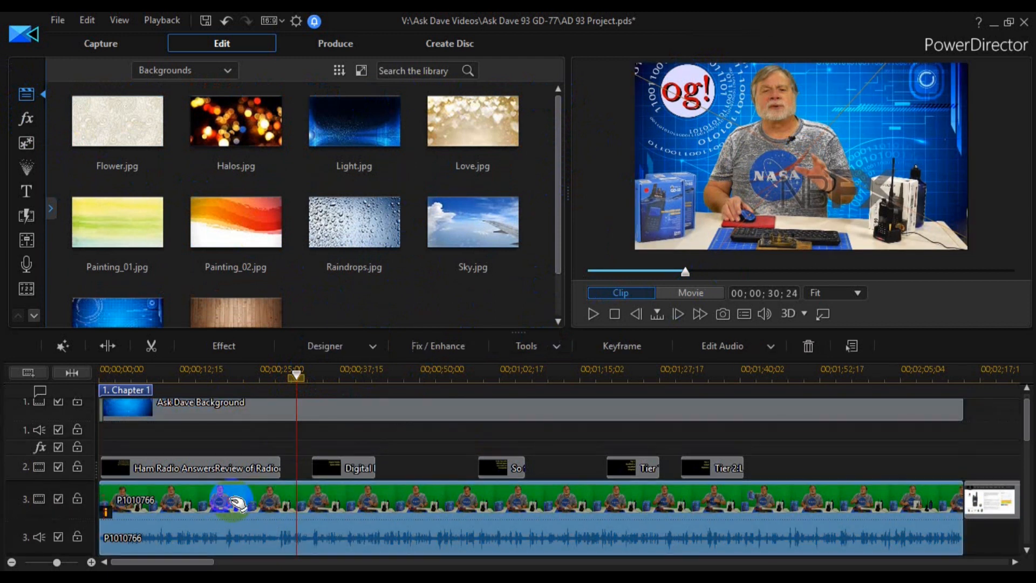
{"action": "left_click", "coordinate": [226, 348]}
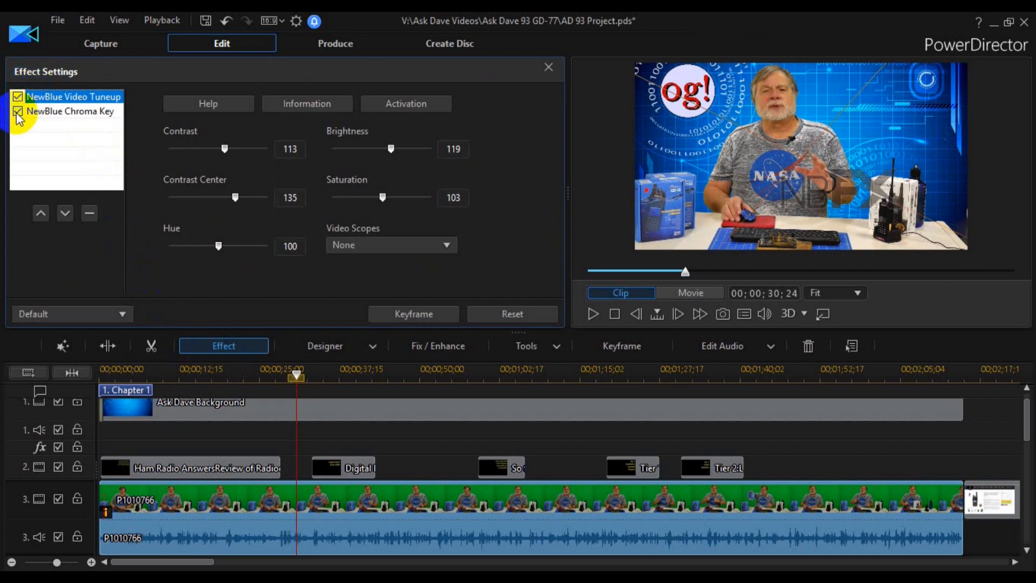
{"action": "left_click", "coordinate": [18, 111]}
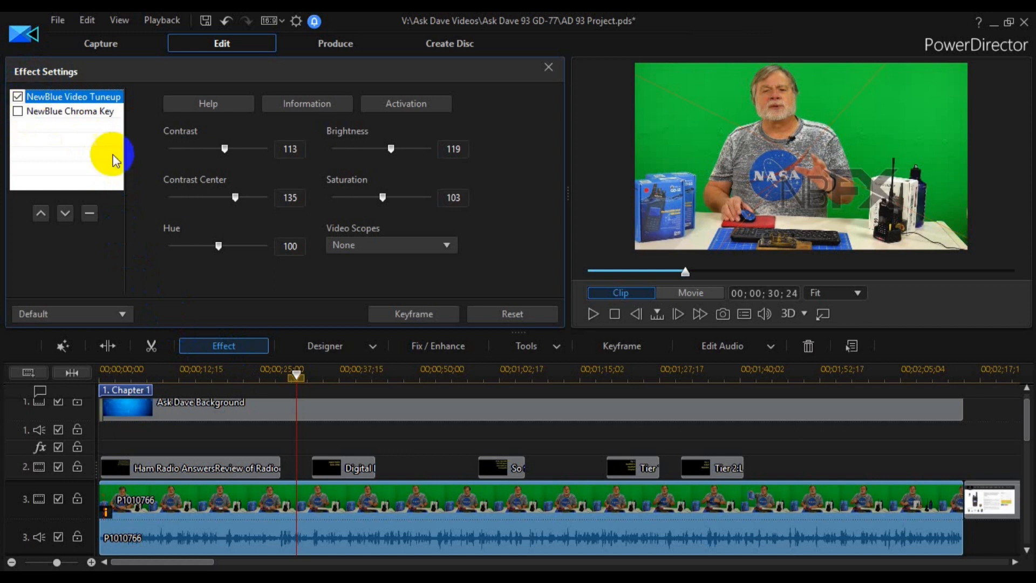
{"action": "left_click", "coordinate": [18, 98]}
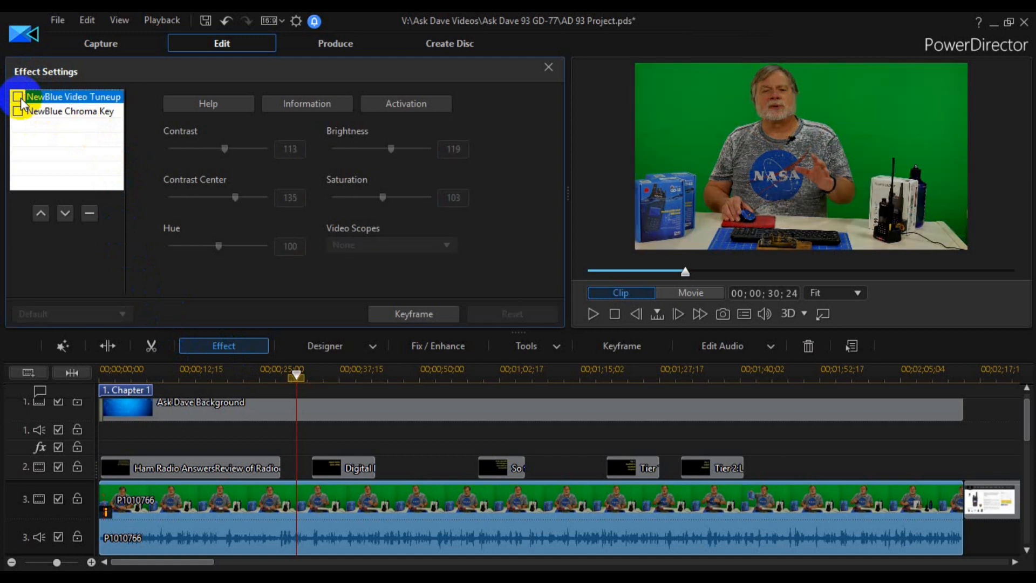
- Re-enable NewBlue Video Tuneup on the P1010766 clip, accept the keyframe reset, and show the Waveform video scope
{"action": "left_click", "coordinate": [19, 98]}
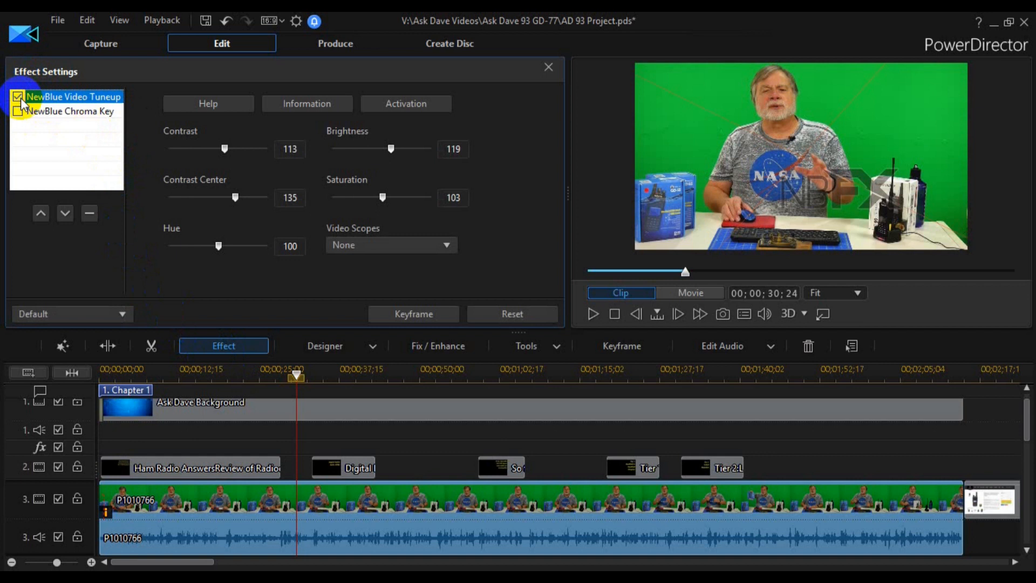
{"action": "left_click", "coordinate": [364, 246]}
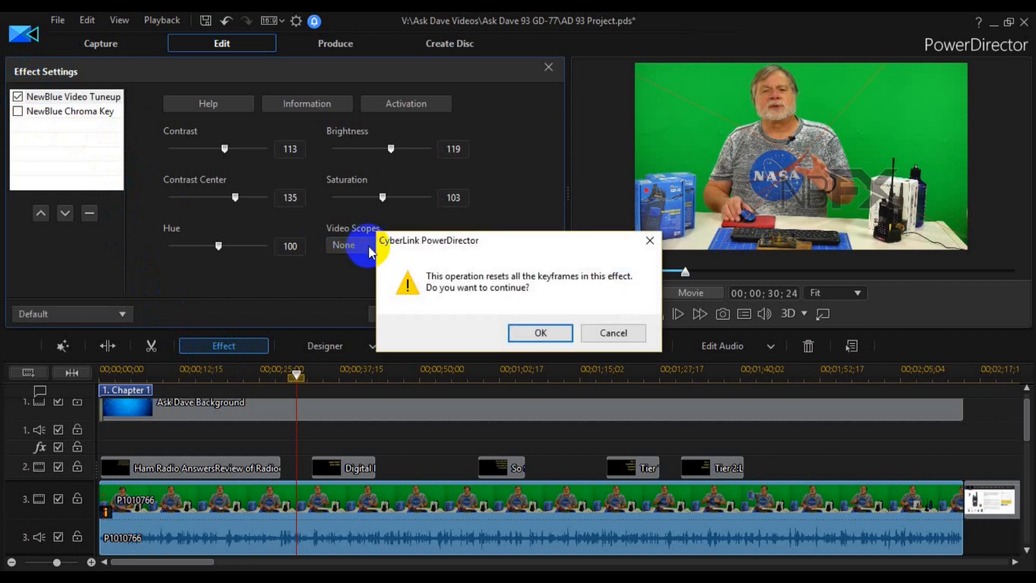
{"action": "left_click", "coordinate": [540, 331]}
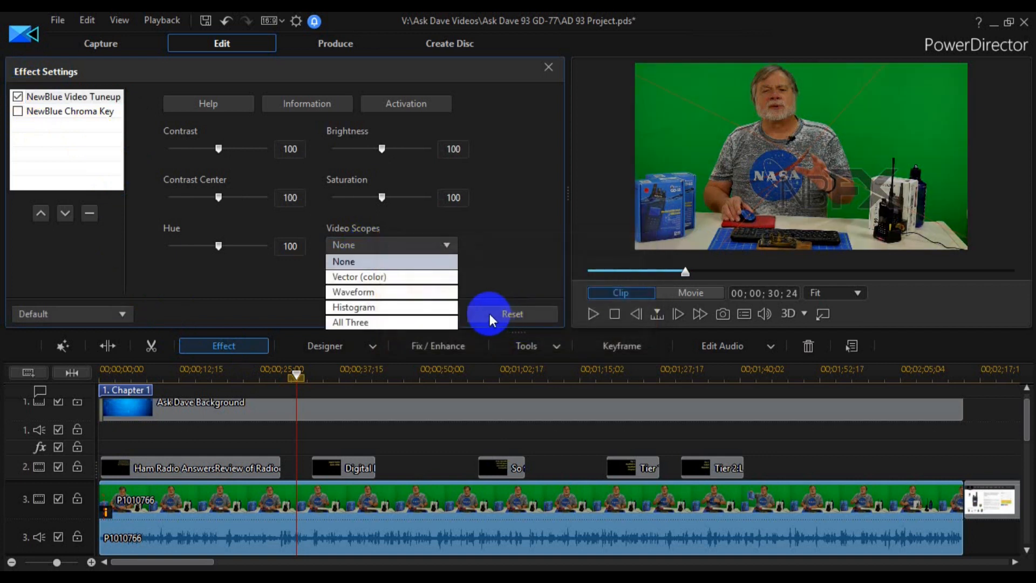
{"action": "left_click", "coordinate": [364, 292]}
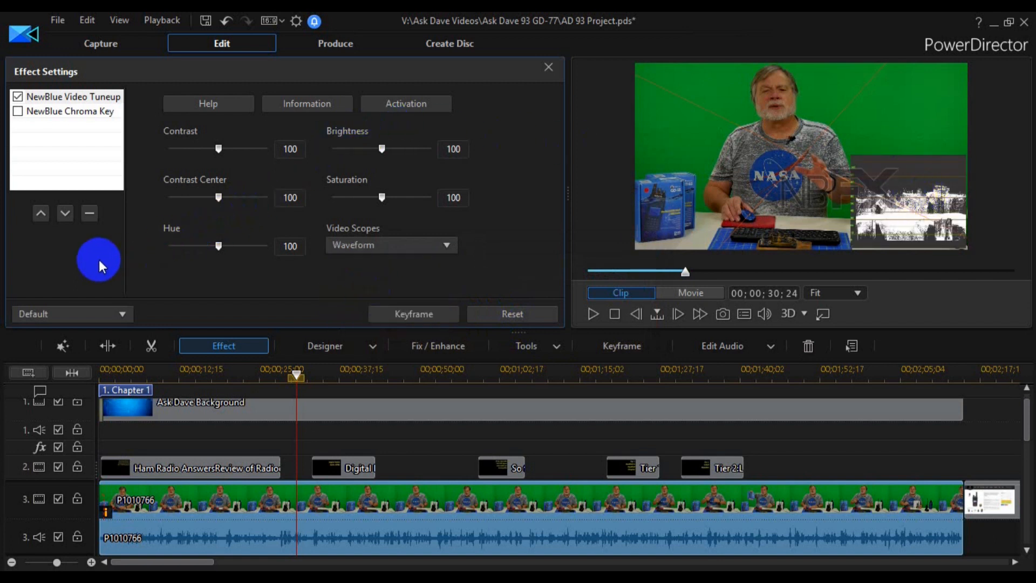
- Apply the A Little Tune preset to NewBlue Video Tuneup and turn its Waveform scope back on
{"action": "left_click", "coordinate": [57, 313]}
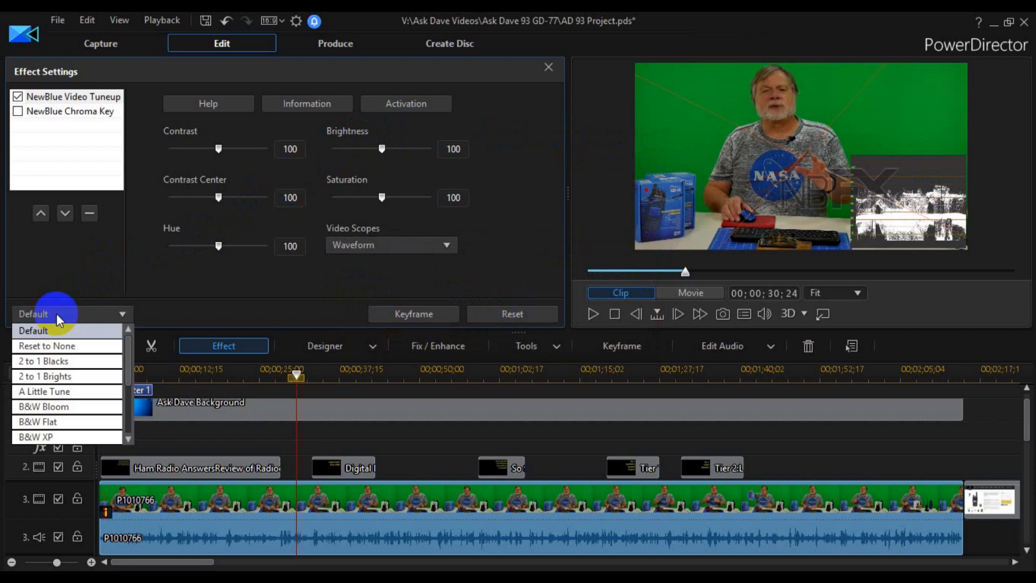
{"action": "left_click", "coordinate": [44, 393]}
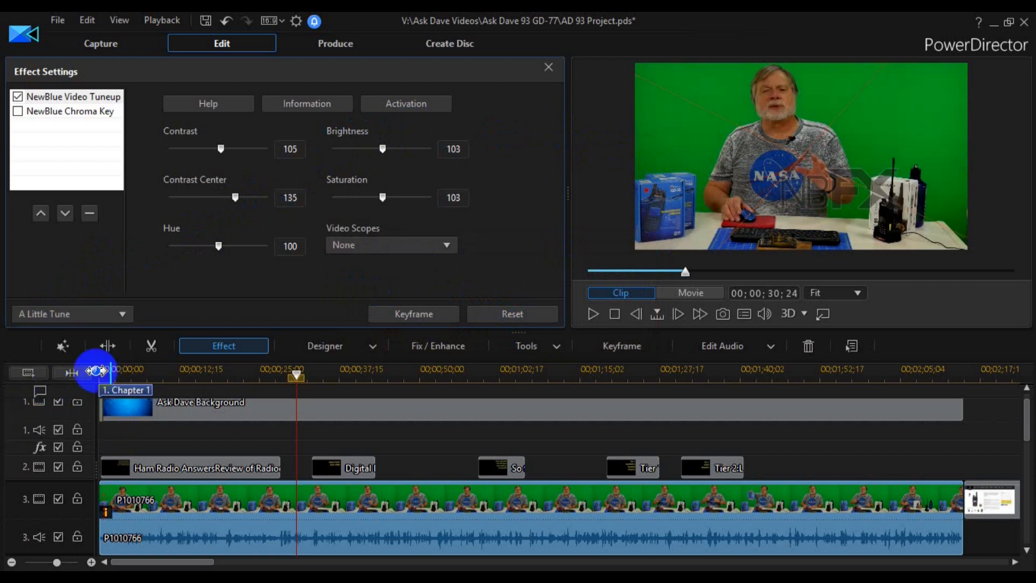
{"action": "left_click", "coordinate": [424, 248]}
{"action": "left_click", "coordinate": [374, 290]}
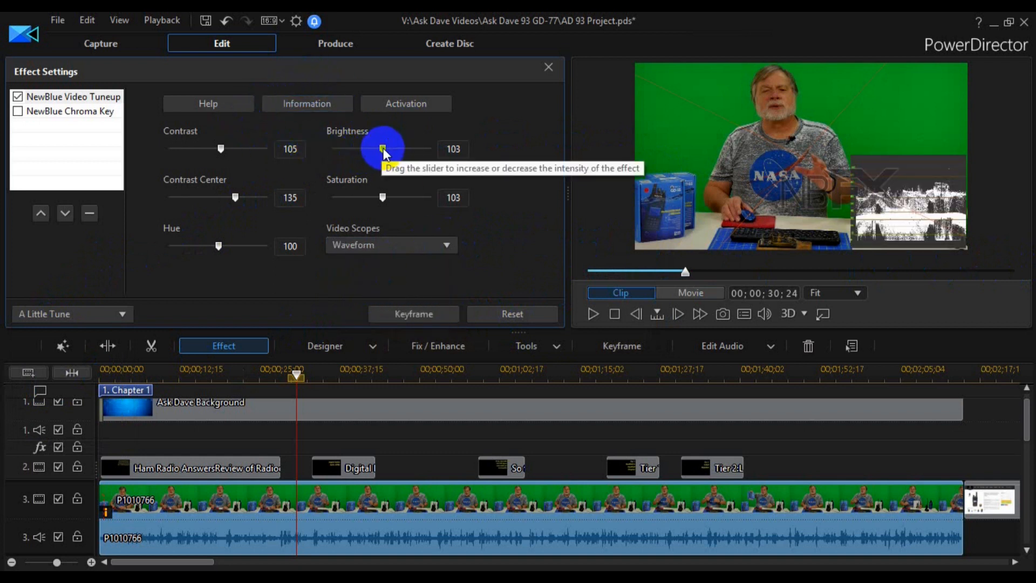
- Set NewBlue Video Tuneup's contrast to 116 and its brightness to 116, using the Waveform scope as a guide
{"action": "left_click_drag", "start_coordinate": [388, 152], "coordinate": [393, 152]}
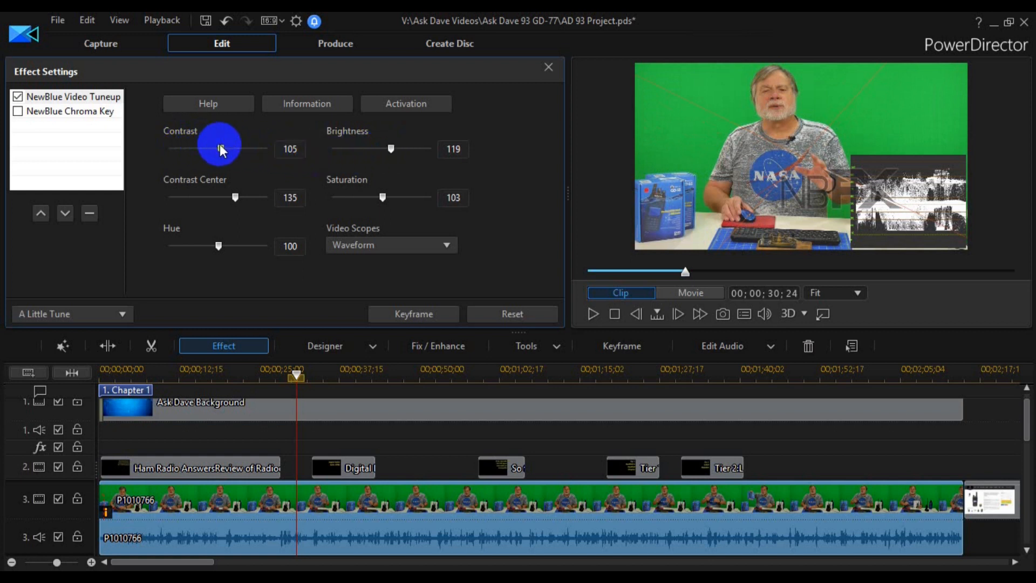
{"action": "left_click_drag", "start_coordinate": [224, 152], "coordinate": [227, 151]}
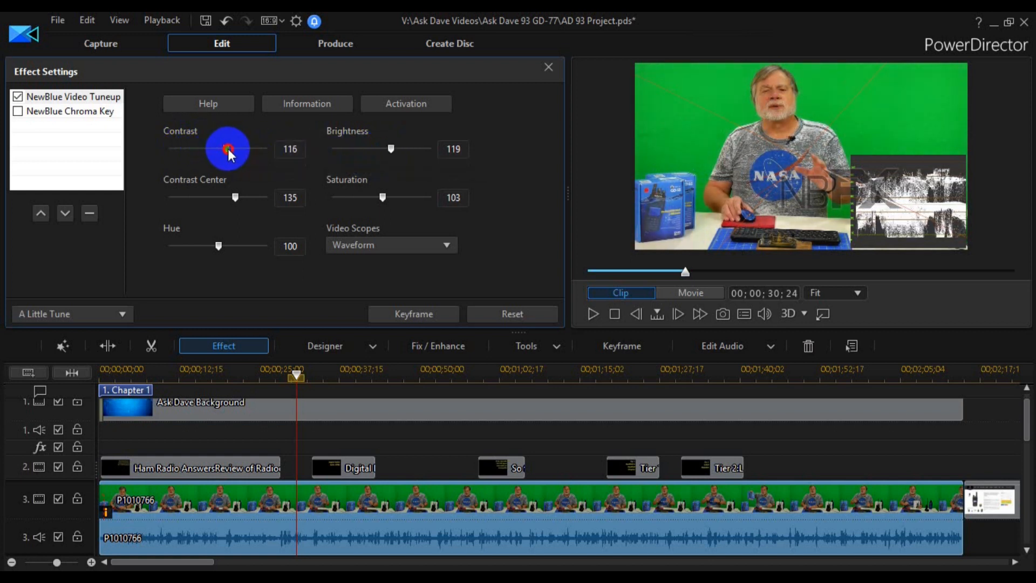
{"action": "left_click", "coordinate": [400, 145]}
{"action": "left_click_drag", "start_coordinate": [392, 149], "coordinate": [394, 154]}
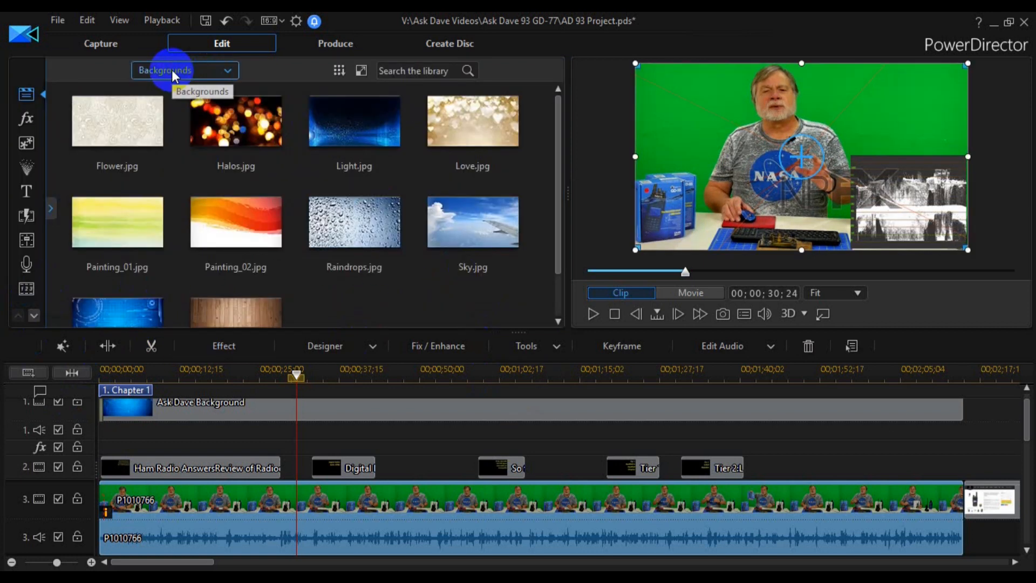
- Review the media library's content categories and the Track Manager options, without adding any tracks
{"action": "left_click", "coordinate": [173, 70]}
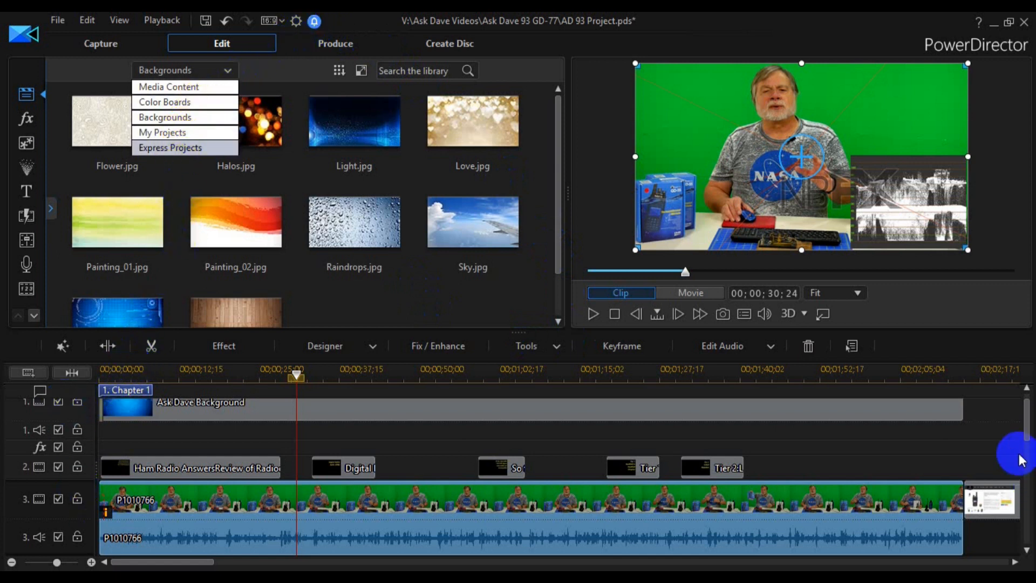
{"action": "left_click_drag", "start_coordinate": [1025, 424], "coordinate": [1030, 370]}
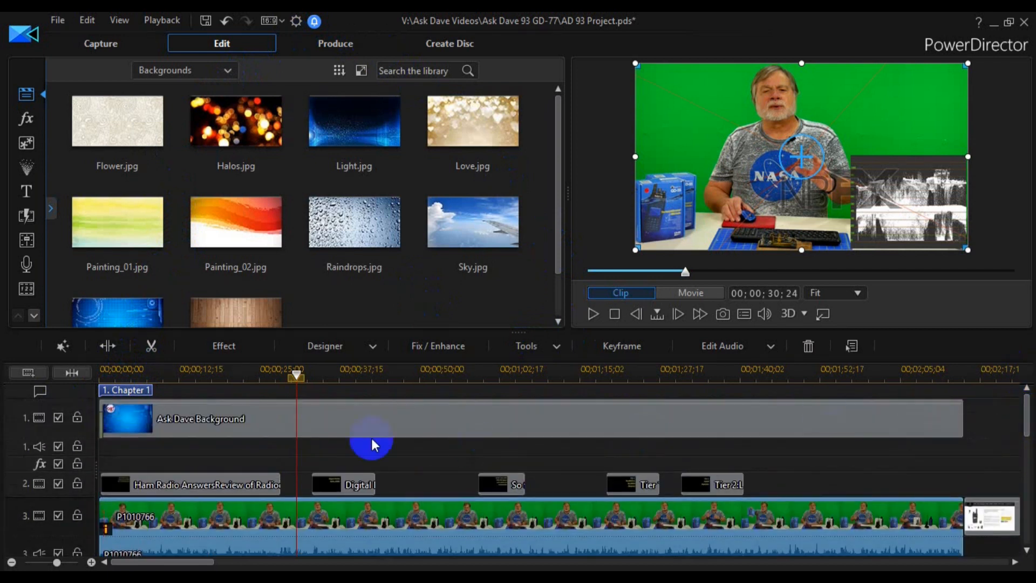
{"action": "left_click", "coordinate": [28, 373]}
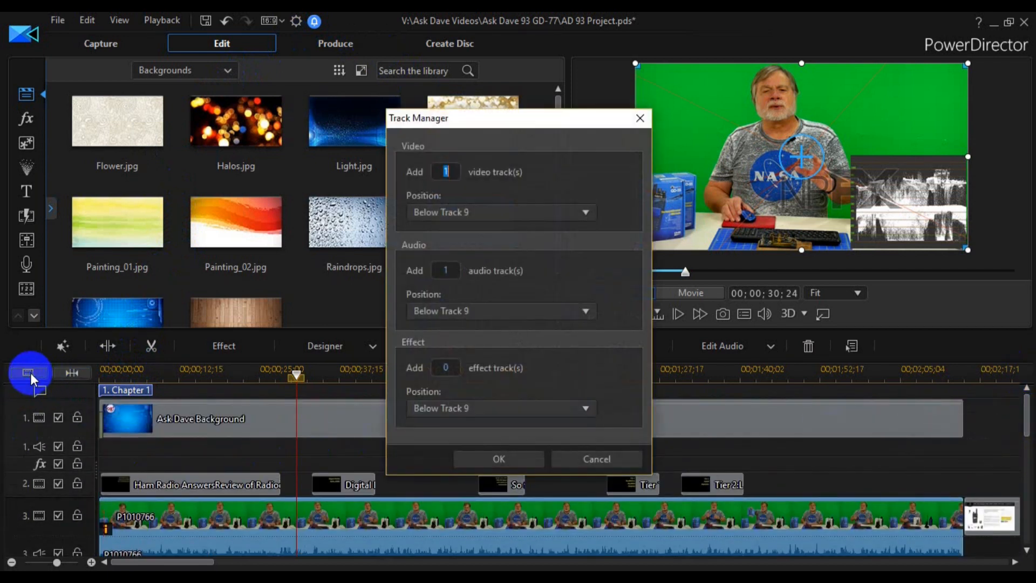
{"action": "key", "text": "Escape"}
- View the project in storyboard mode and return to the timeline view
{"action": "left_click", "coordinate": [119, 20]}
{"action": "left_click", "coordinate": [151, 54]}
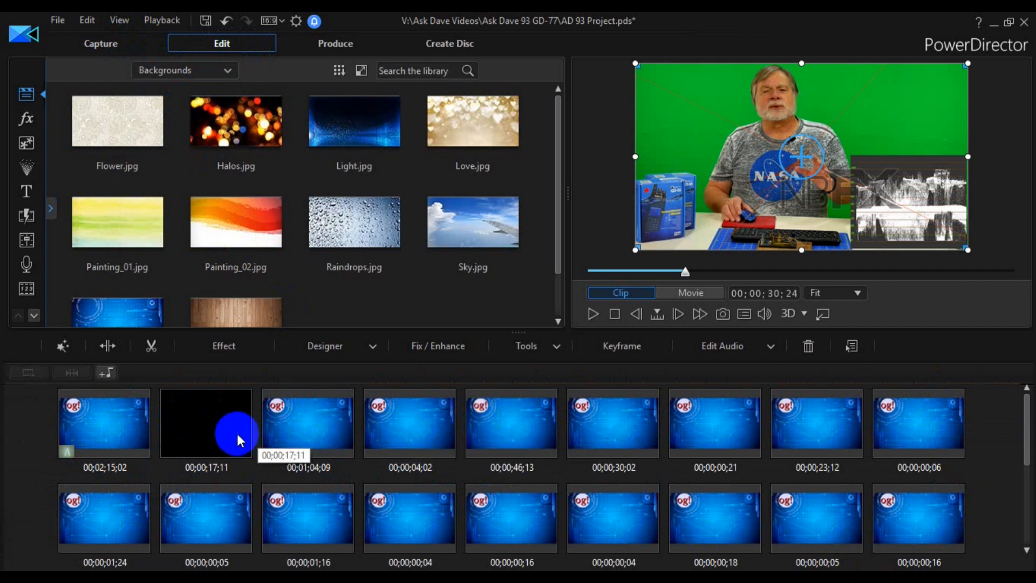
{"action": "left_click", "coordinate": [123, 22]}
{"action": "left_click", "coordinate": [132, 38]}
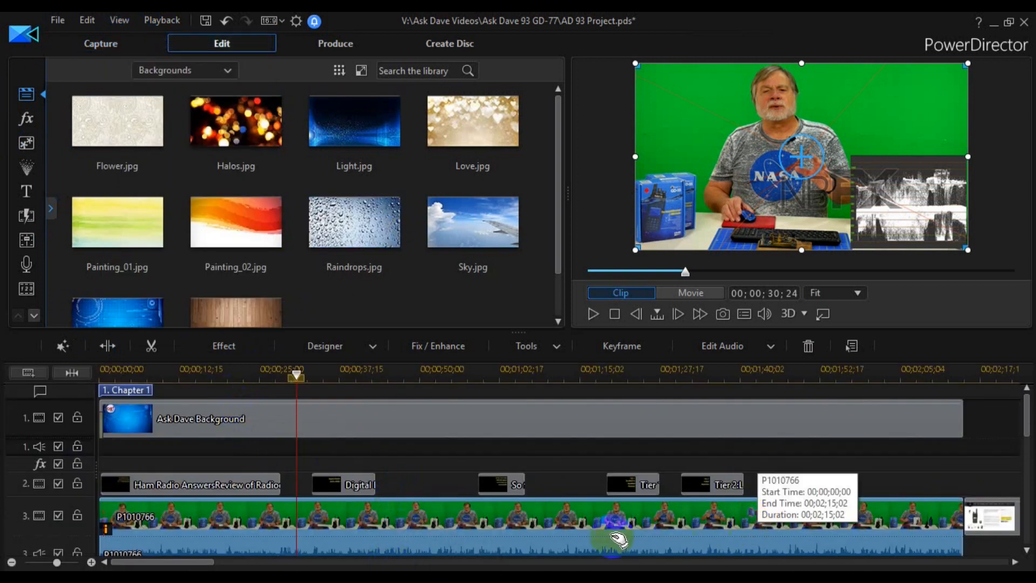
- Reopen the effect settings of the P1010766 clip on track 3 and re-enable NewBlue Chroma Key
{"action": "scroll", "coordinate": [159, 531], "scroll_direction": "down", "scroll_amount": 1}
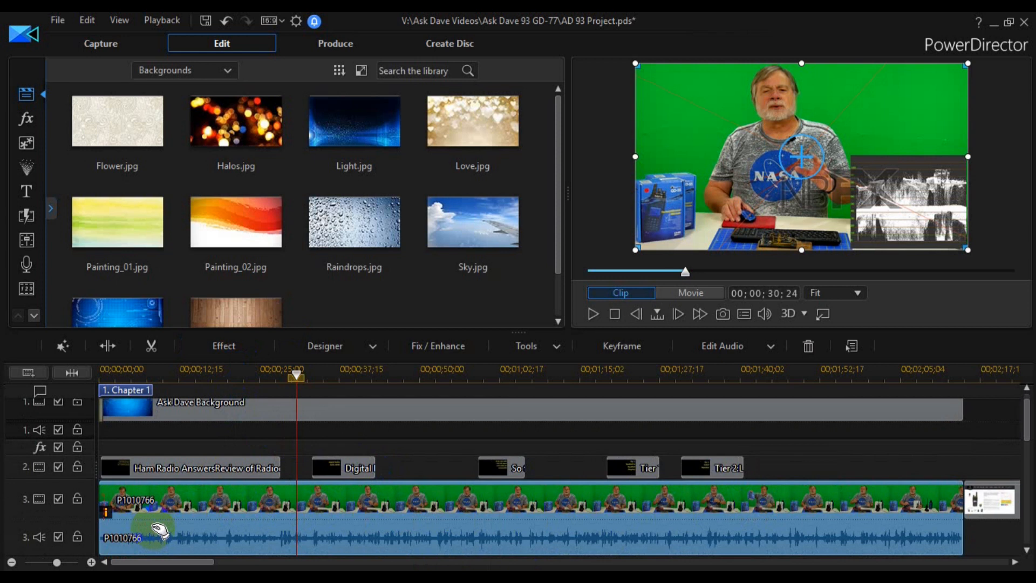
{"action": "left_click", "coordinate": [248, 354]}
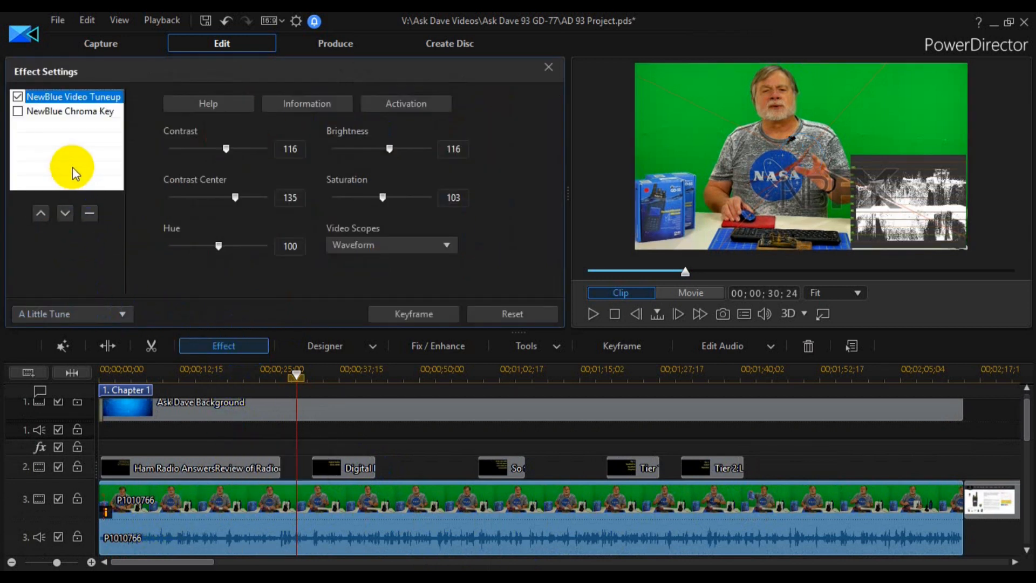
{"action": "left_click", "coordinate": [17, 111]}
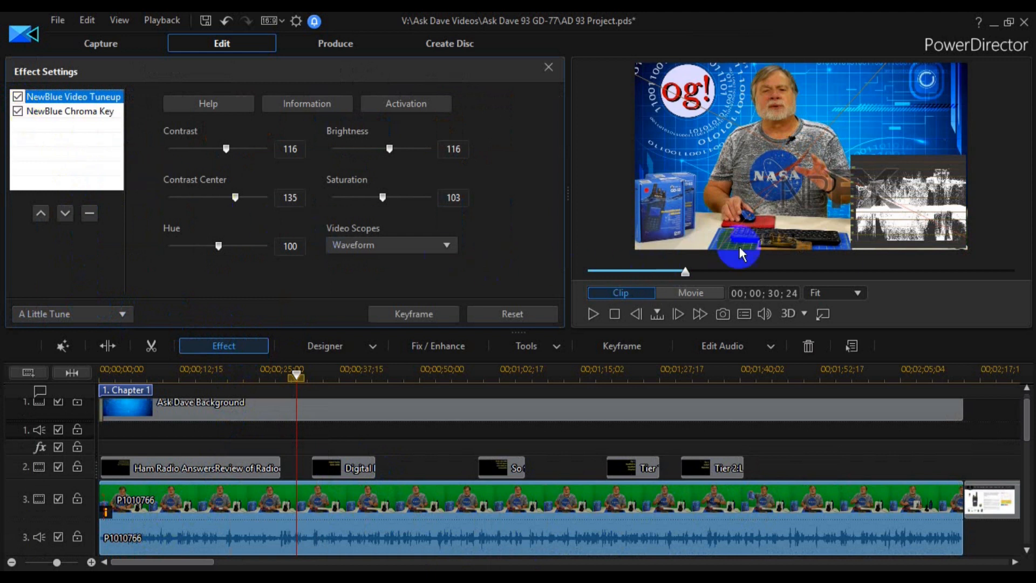
{"action": "left_click", "coordinate": [18, 110]}
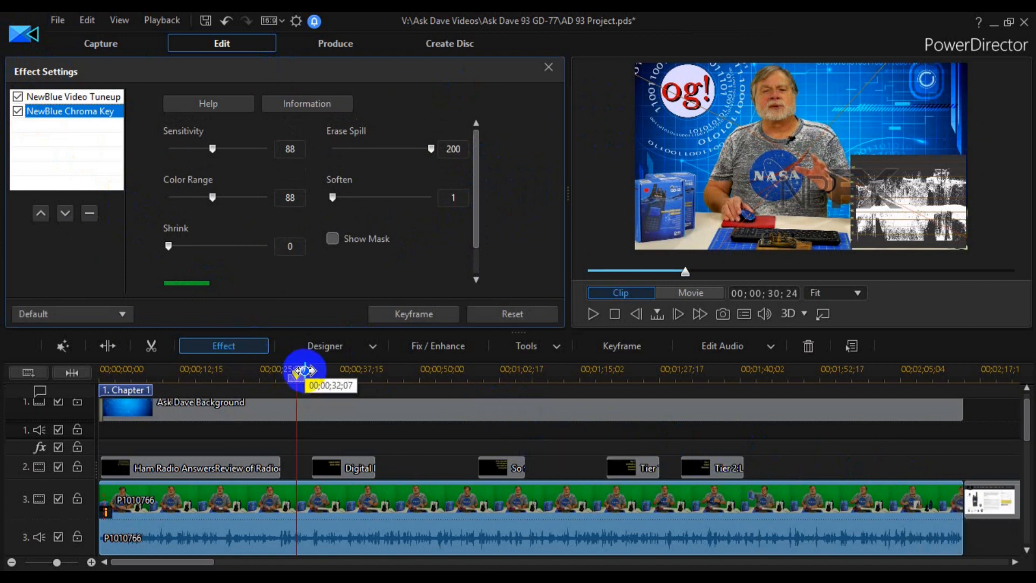
- Move the playhead to 00;00;20;08 and examine the separate audio and the logo overlays on tracks 3 to 6
{"action": "left_click_drag", "start_coordinate": [297, 378], "coordinate": [238, 380]}
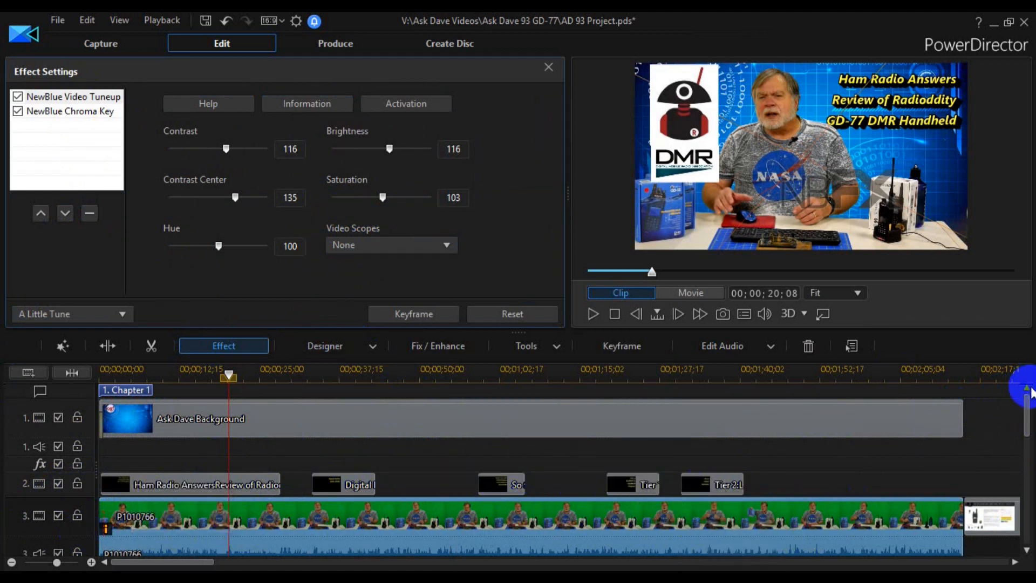
{"action": "left_click_drag", "start_coordinate": [1029, 409], "coordinate": [1020, 448]}
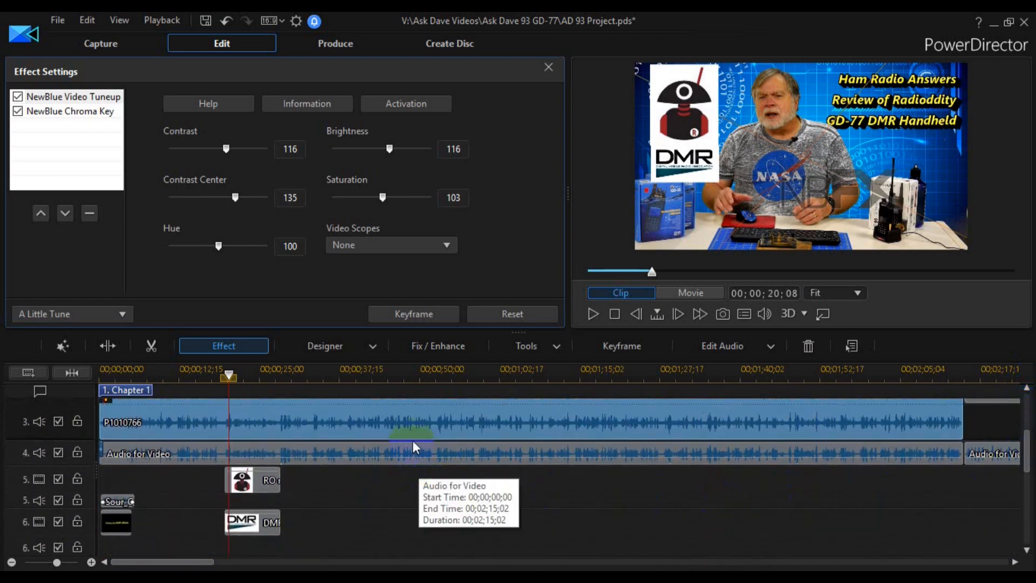
{"action": "mouse_move", "coordinate": [1027, 442]}
{"action": "left_mouse_down"}
{"action": "mouse_move", "coordinate": [1028, 414]}
{"action": "mouse_move", "coordinate": [1028, 442]}
{"action": "left_mouse_up"}
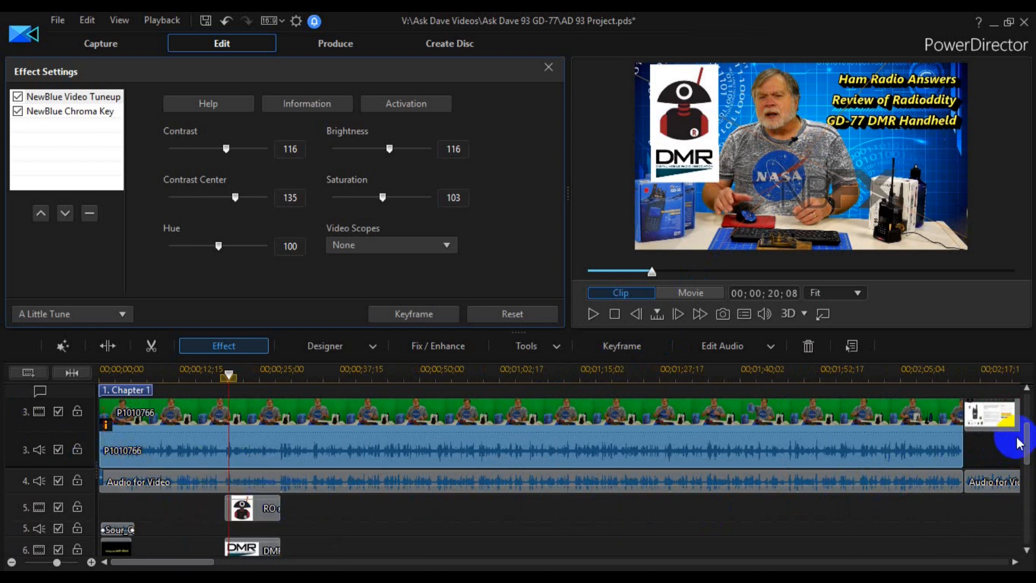
{"action": "left_click_drag", "start_coordinate": [1028, 444], "coordinate": [1032, 465]}
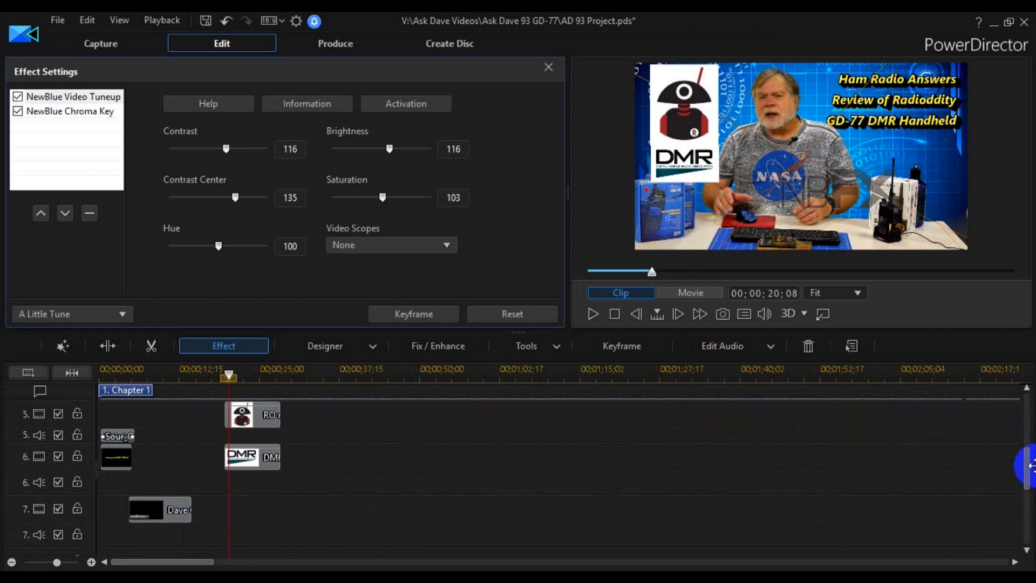
- Preview the name title clip on track 7 at clip time 00;00;08;13, and inspect the remaining tracks down to the music track
{"action": "left_click", "coordinate": [162, 510]}
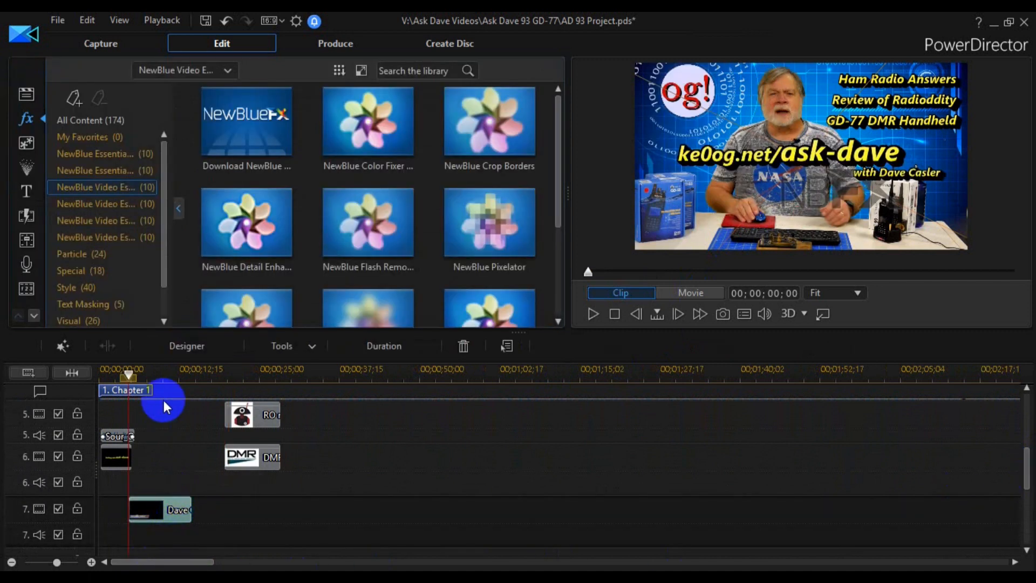
{"action": "left_click_drag", "start_coordinate": [128, 370], "coordinate": [172, 378]}
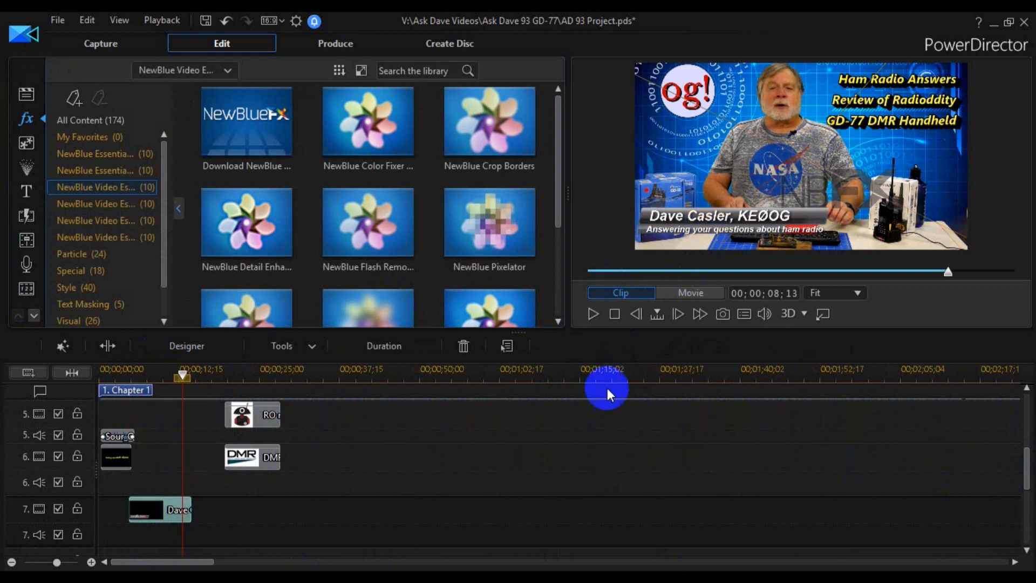
{"action": "scroll", "coordinate": [1023, 470], "scroll_direction": "down", "scroll_amount": 3}
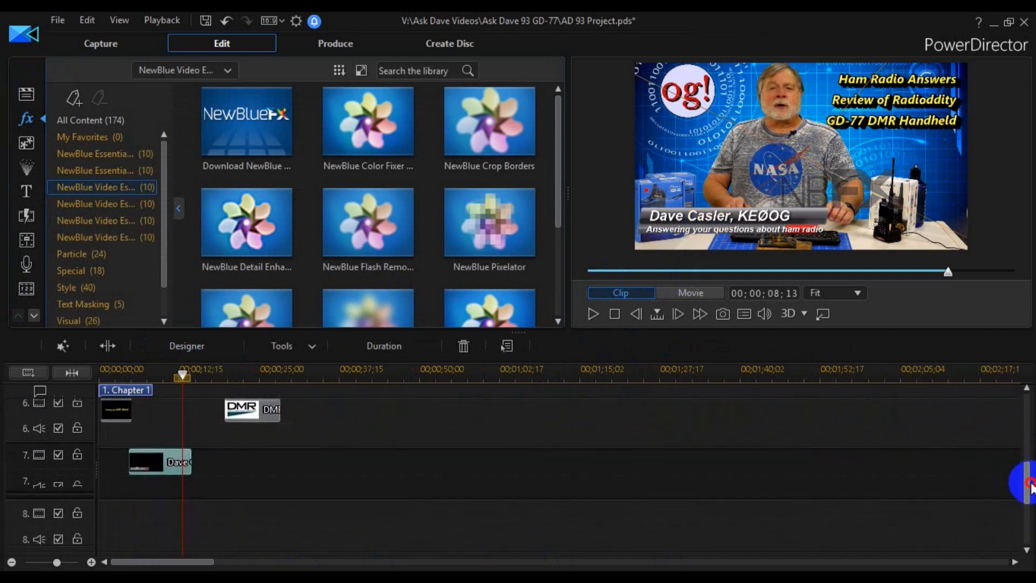
{"action": "scroll", "coordinate": [1025, 486], "scroll_direction": "down", "scroll_amount": 5}
{"action": "scroll", "coordinate": [561, 470], "scroll_direction": "down", "scroll_amount": 3}
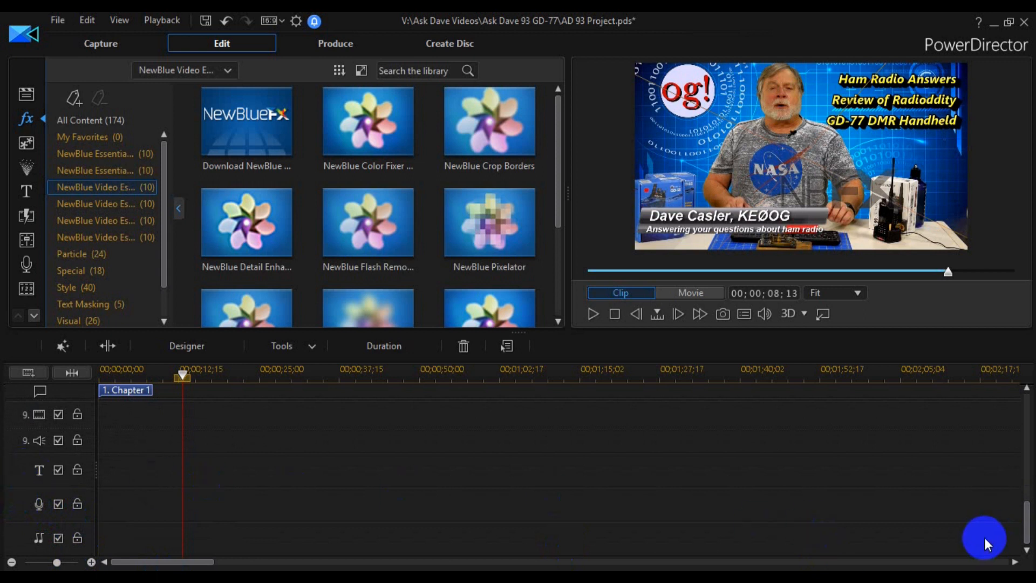
{"action": "left_click_drag", "start_coordinate": [1026, 525], "coordinate": [1029, 526]}
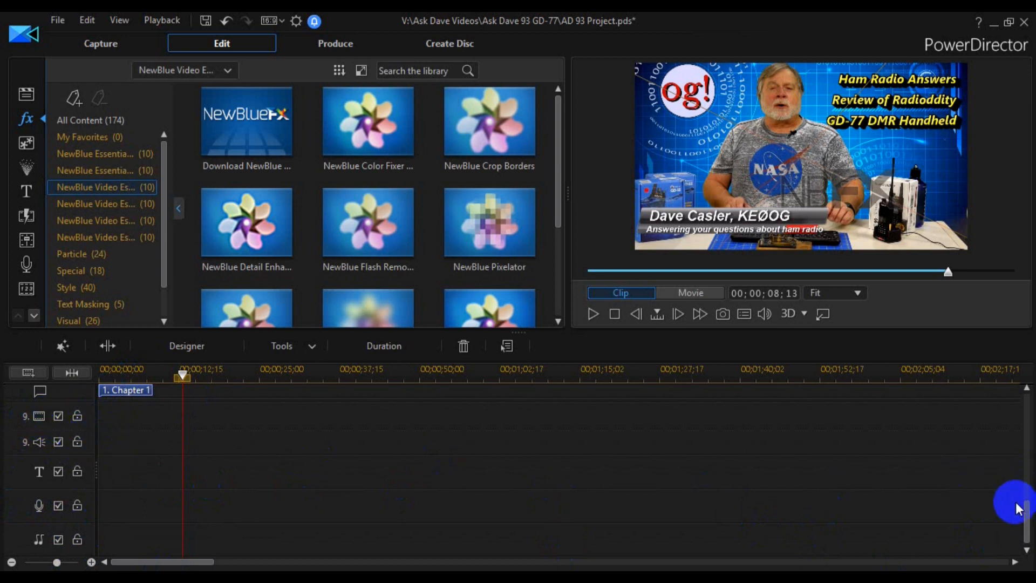
- Select the P1010766 clip on track 3 and save a snapshot of the frame at 00;00;13;01 as SnapShot.jpg
{"action": "left_click_drag", "start_coordinate": [1026, 517], "coordinate": [1018, 416]}
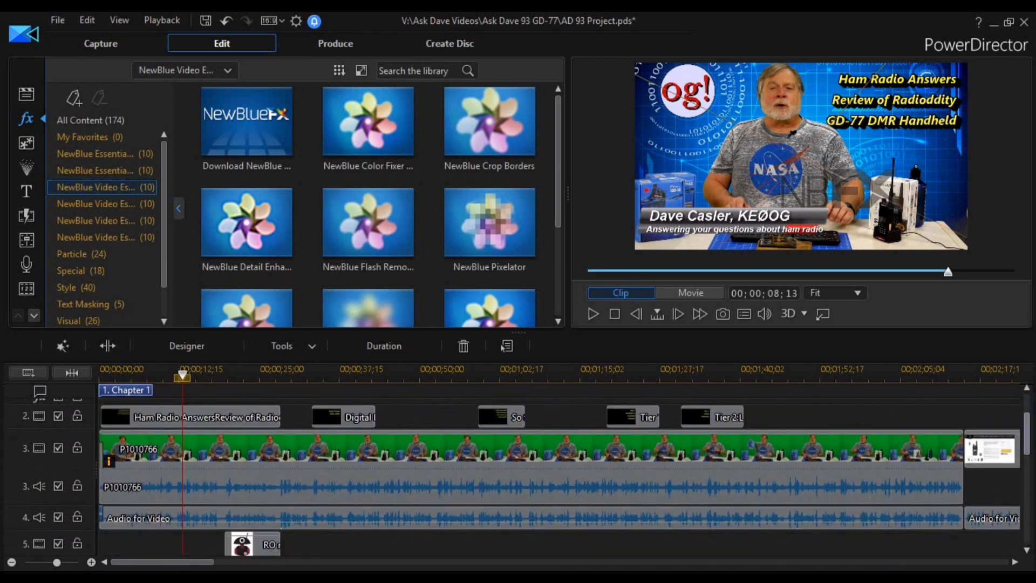
{"action": "left_click", "coordinate": [431, 460]}
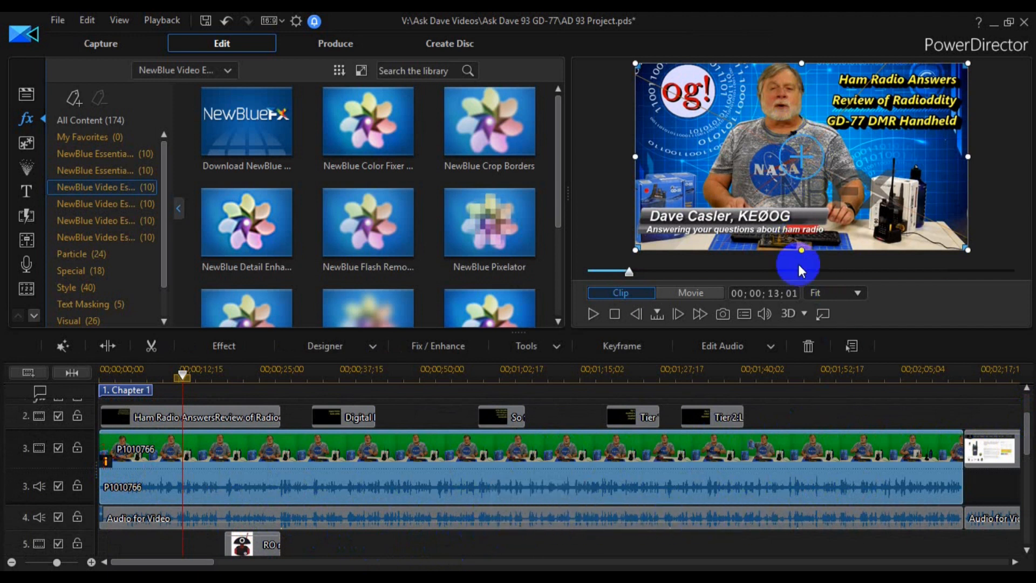
{"action": "mouse_move", "coordinate": [1027, 430]}
{"action": "left_mouse_down"}
{"action": "mouse_move", "coordinate": [1032, 516]}
{"action": "mouse_move", "coordinate": [1027, 415]}
{"action": "left_mouse_up"}
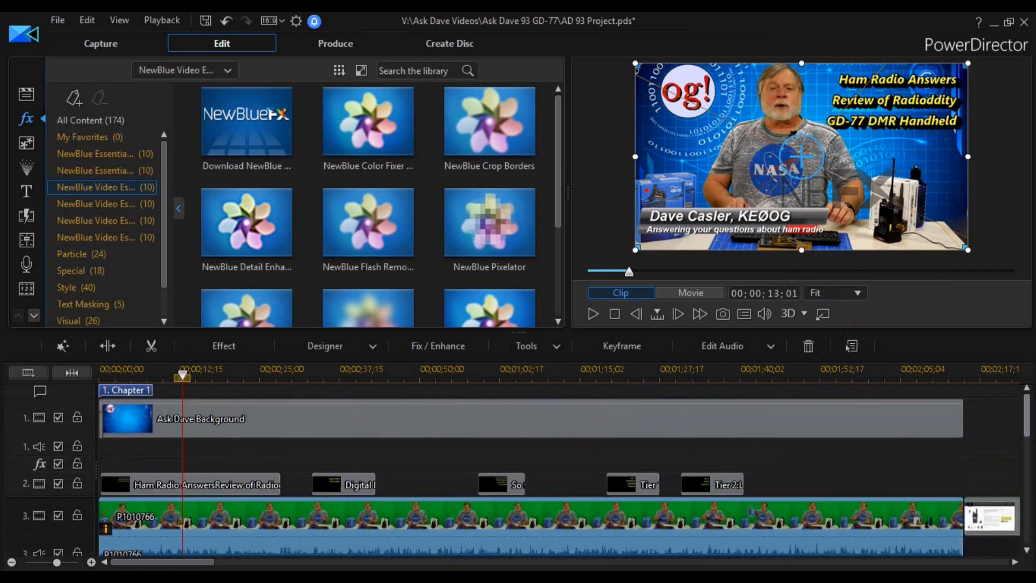
{"action": "left_click", "coordinate": [723, 313]}
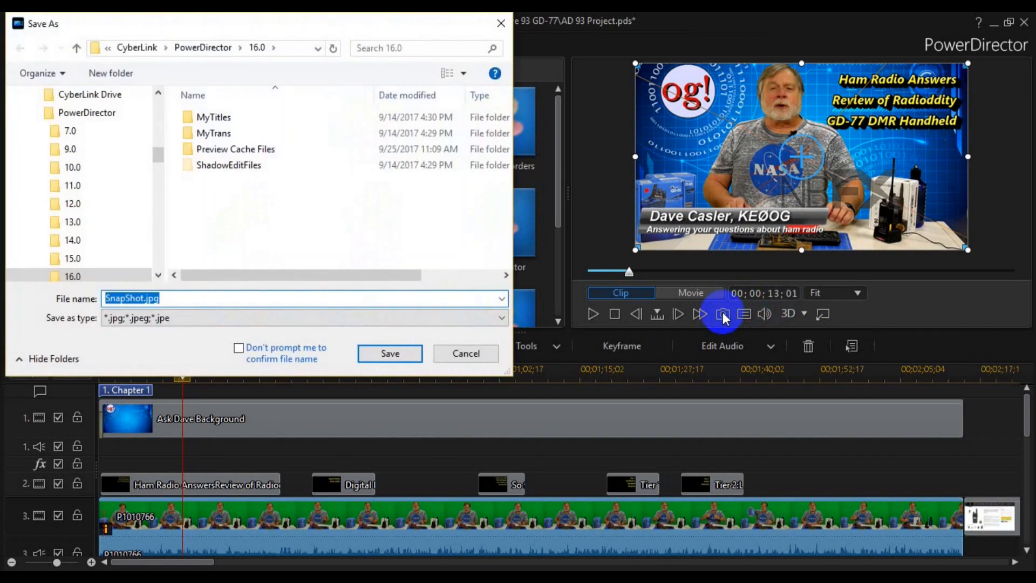
{"action": "left_click", "coordinate": [390, 355]}
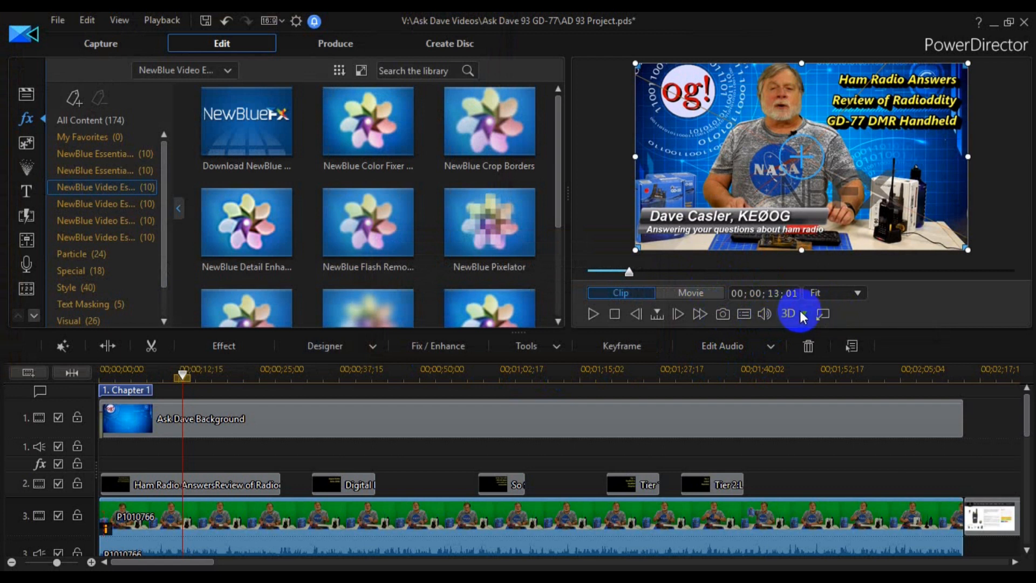
- Undock the preview window and enlarge it over the timeline
{"action": "left_click", "coordinate": [823, 314]}
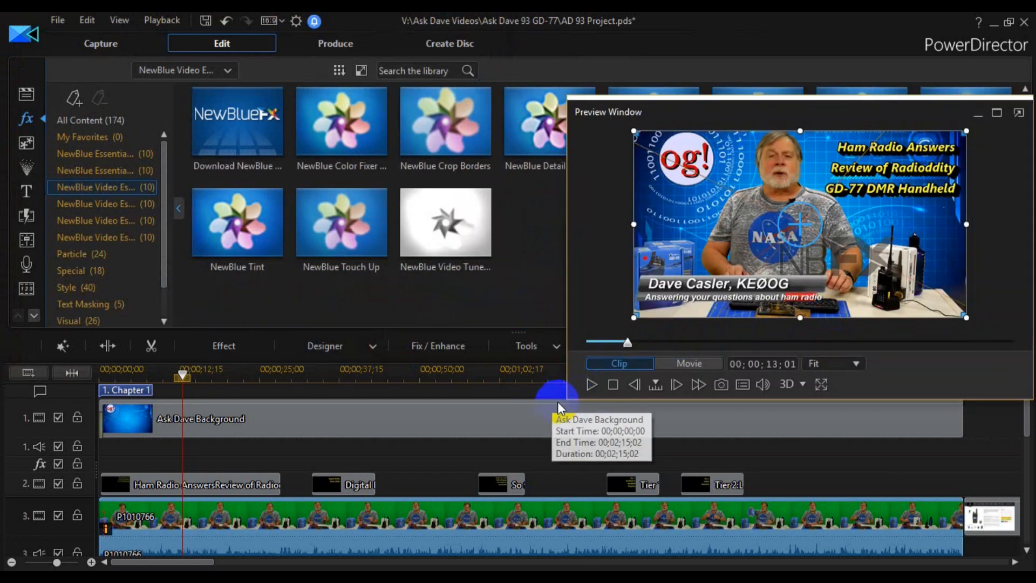
{"action": "left_click_drag", "start_coordinate": [567, 400], "coordinate": [397, 547]}
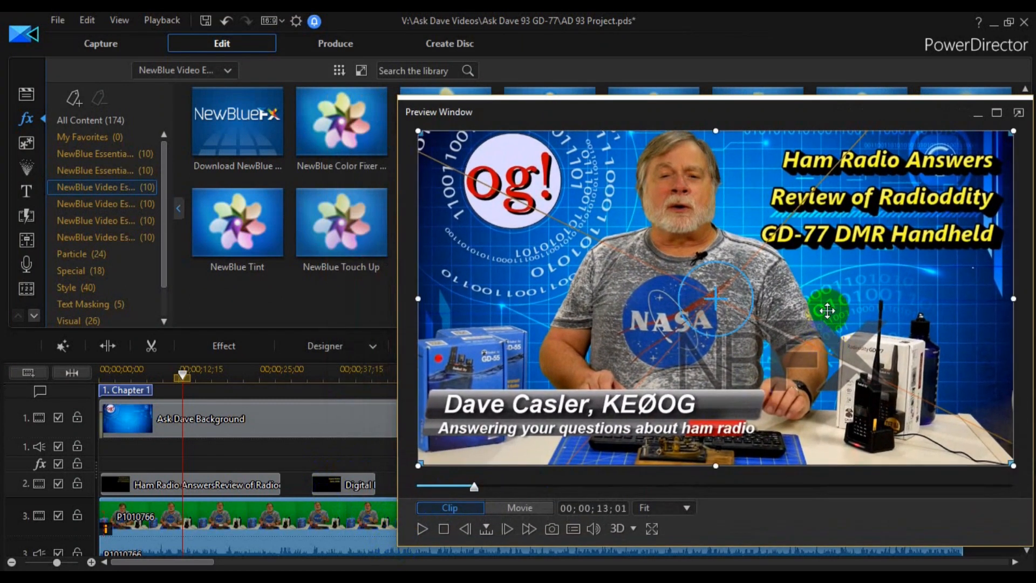
- Dock the preview window back into the workspace and widen the effects library to show three columns of thumbnails
{"action": "left_click_drag", "start_coordinate": [804, 116], "coordinate": [714, 116]}
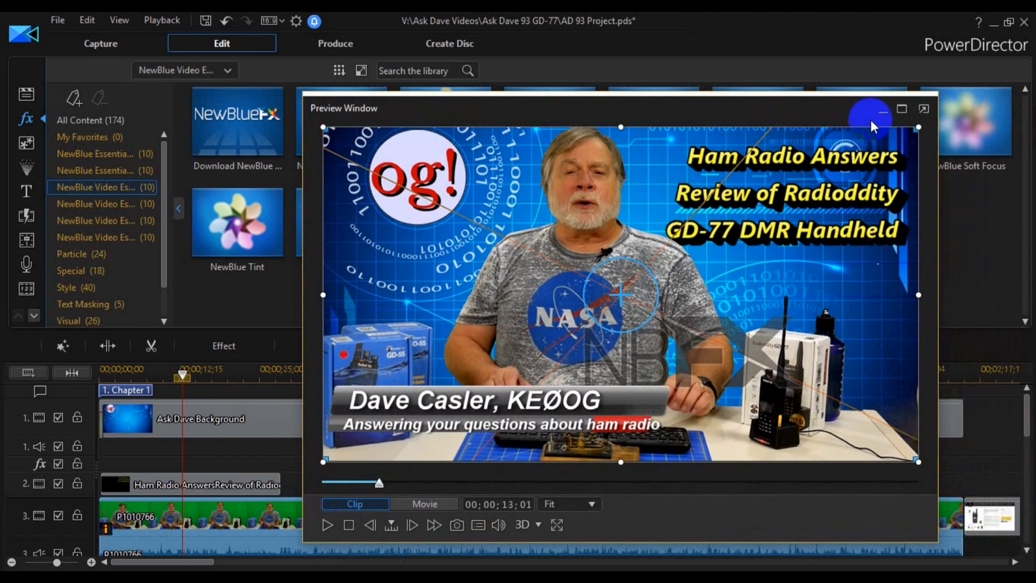
{"action": "left_click", "coordinate": [924, 112]}
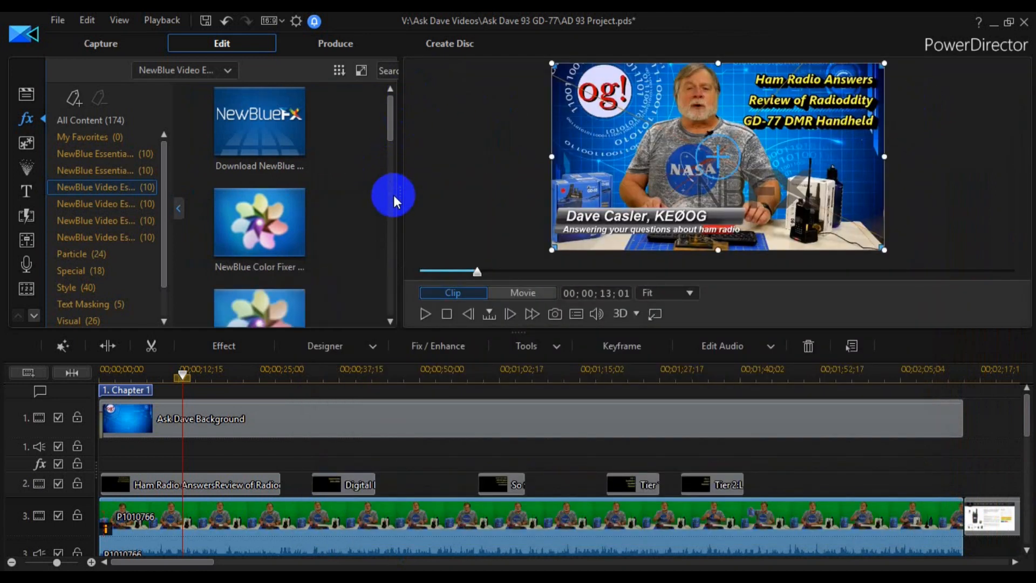
{"action": "left_click_drag", "start_coordinate": [401, 192], "coordinate": [571, 197]}
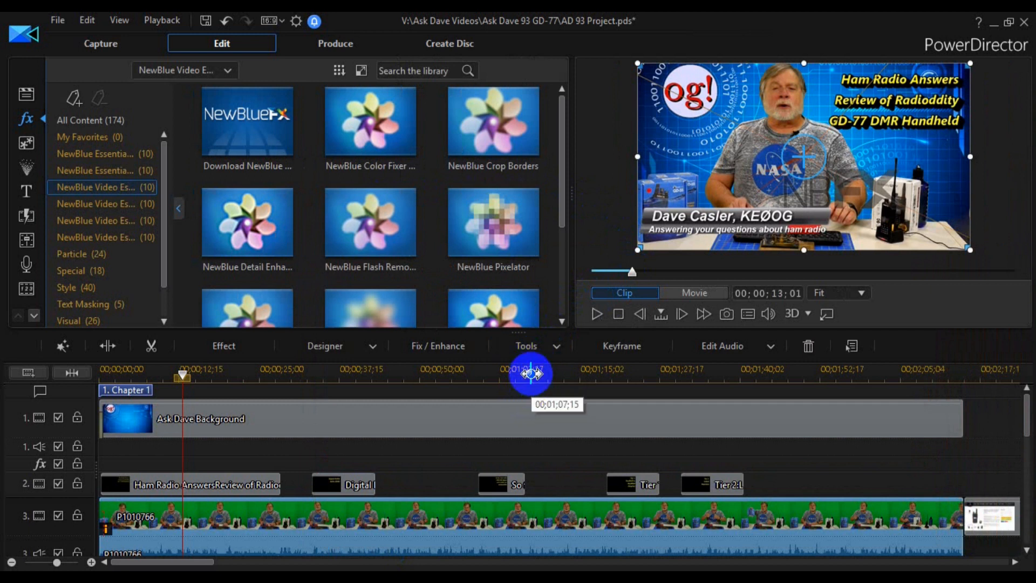
- Enlarge the timeline area upward and reduce the height of audio track 3 so more tracks fit
{"action": "left_click_drag", "start_coordinate": [535, 350], "coordinate": [534, 298]}
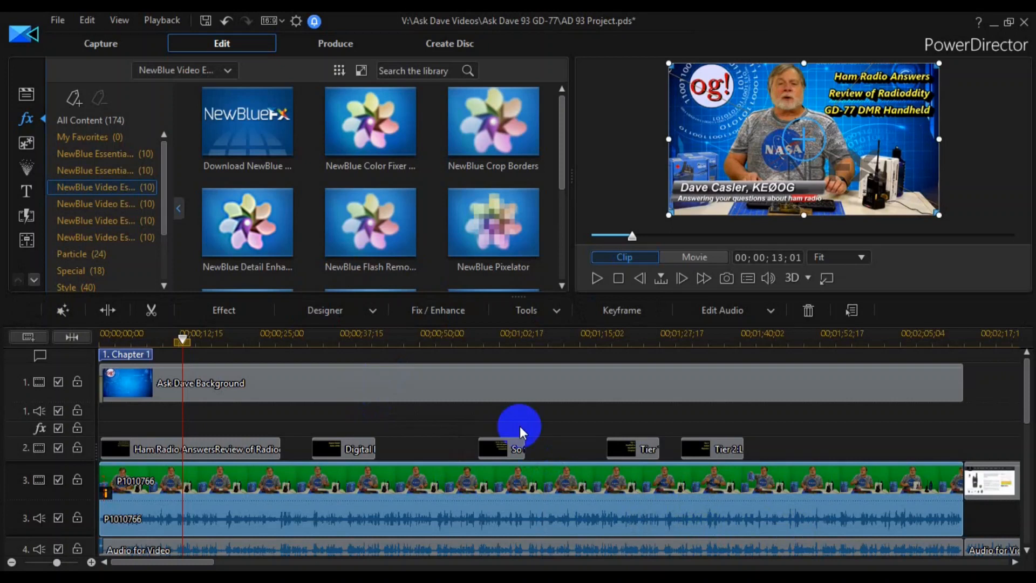
{"action": "left_click_drag", "start_coordinate": [84, 539], "coordinate": [88, 520]}
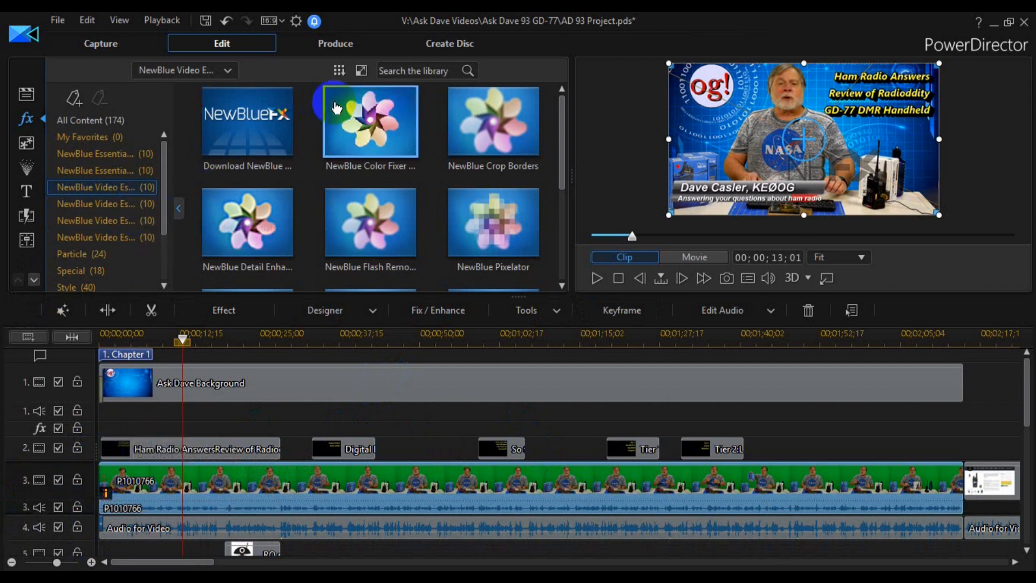
- Open the Produce workspace and examine the 3D, Device and Online output options, dismissing the 3D content warning
{"action": "left_click", "coordinate": [314, 44]}
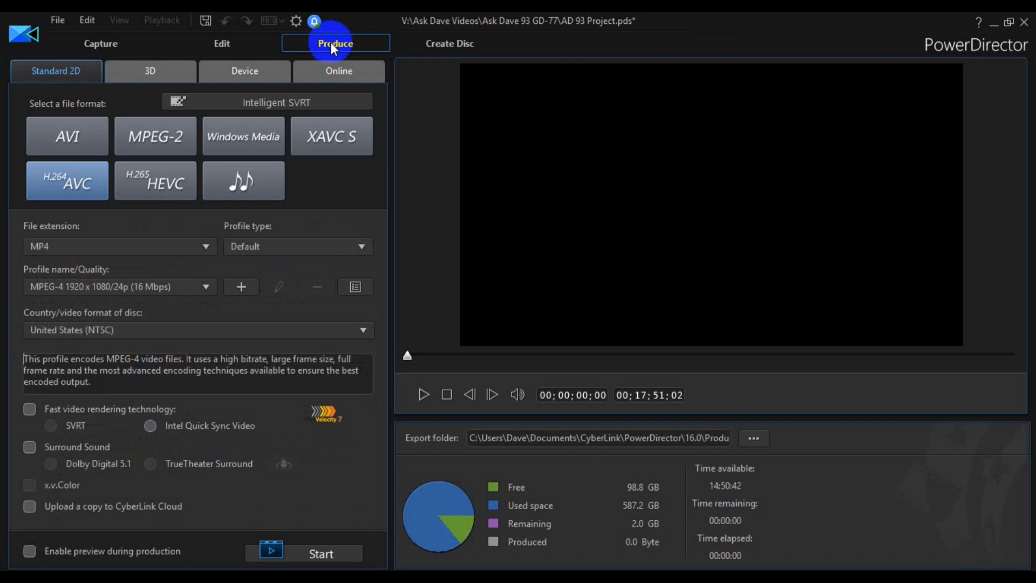
{"action": "left_click", "coordinate": [147, 75]}
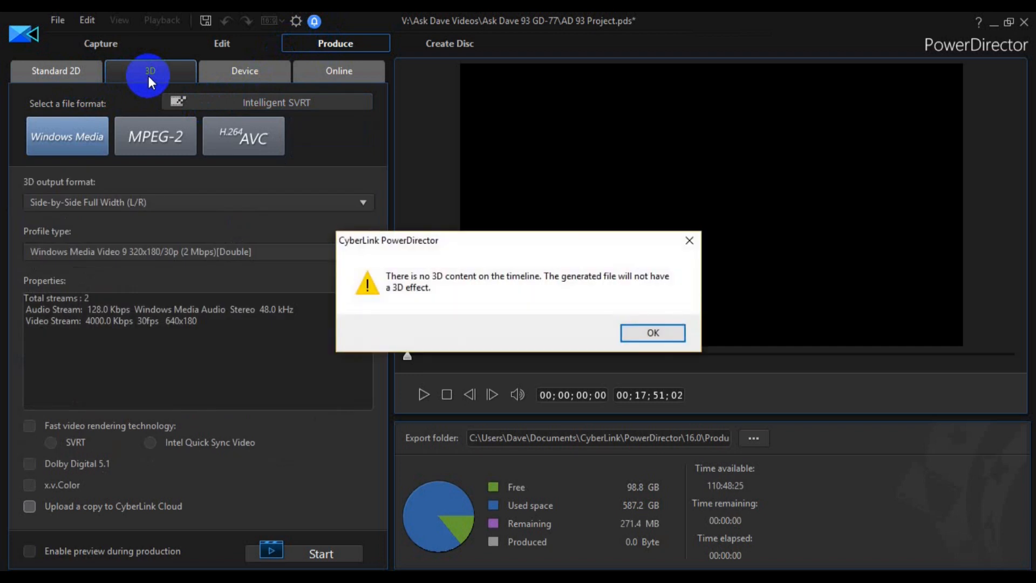
{"action": "left_click", "coordinate": [659, 335]}
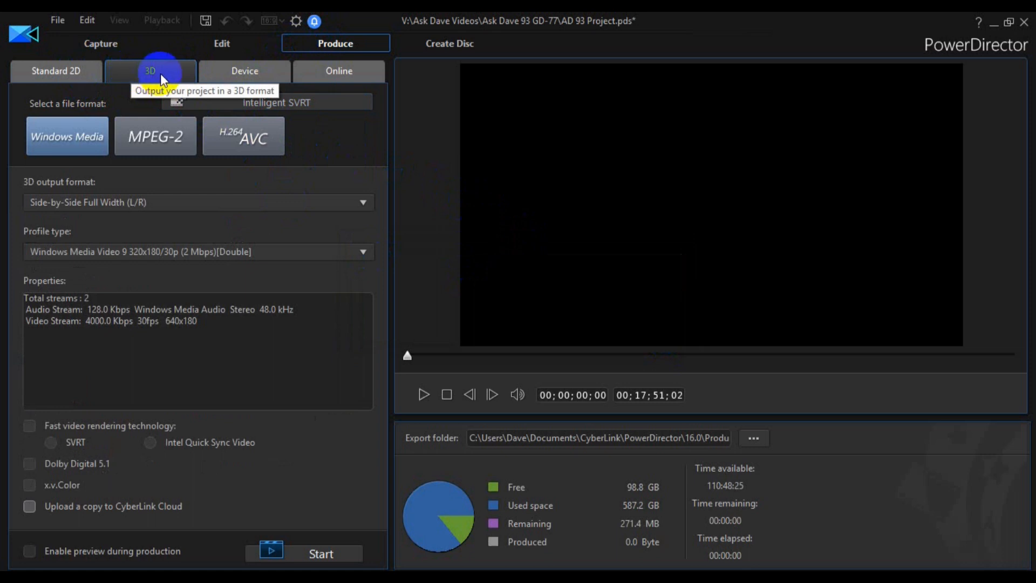
{"action": "left_click", "coordinate": [252, 72]}
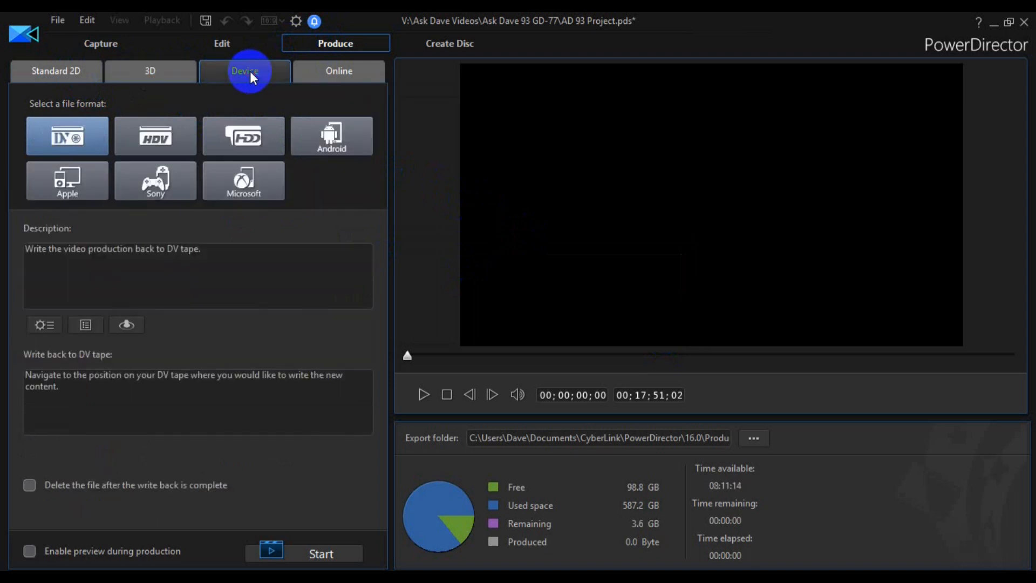
{"action": "left_click", "coordinate": [344, 73]}
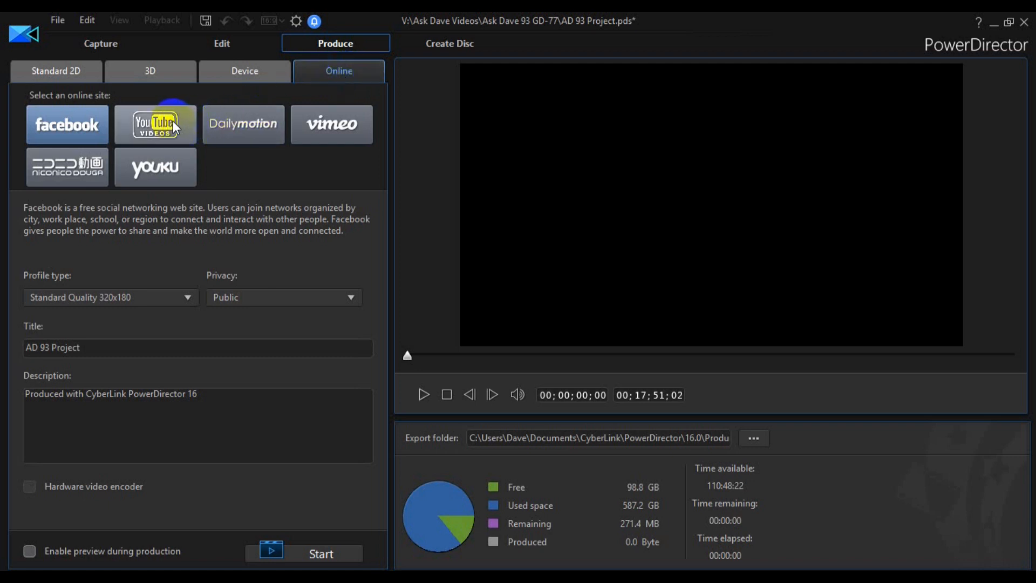
- Return to the Standard 2D output options and review the audio-only, H.265 HEVC and H.264 AVC file formats
{"action": "left_click", "coordinate": [65, 71]}
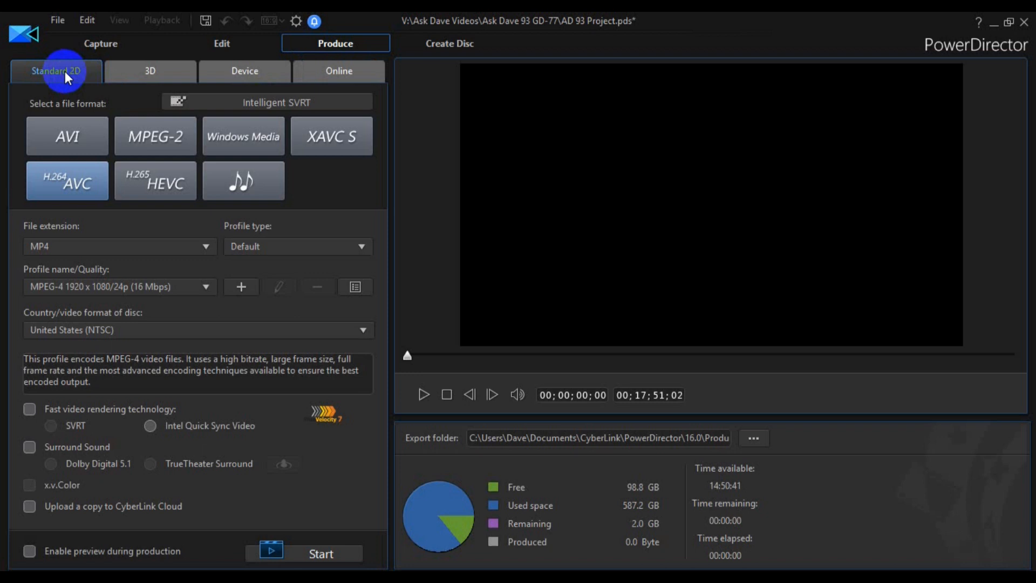
{"action": "left_click", "coordinate": [233, 182]}
{"action": "left_click", "coordinate": [109, 183]}
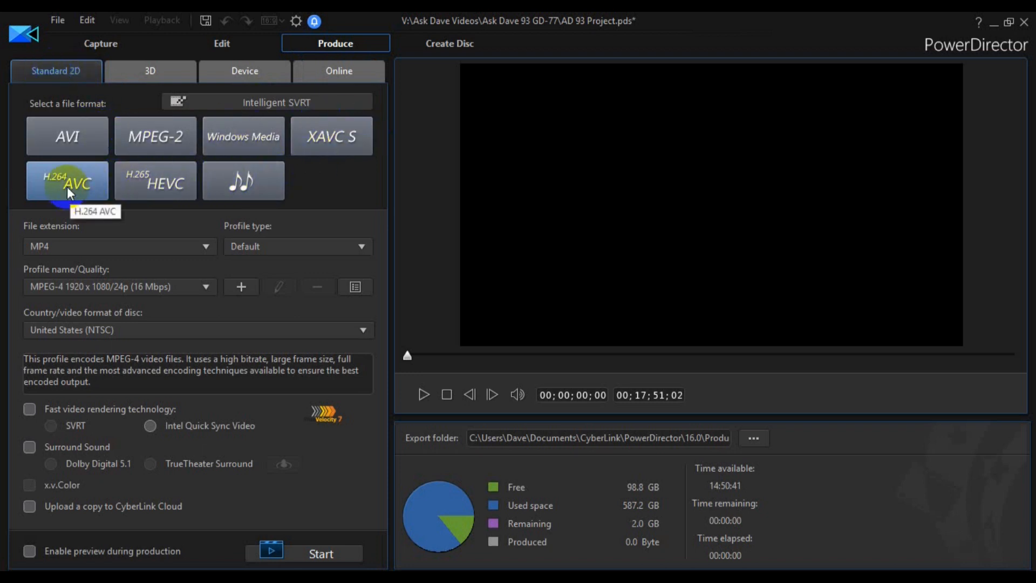
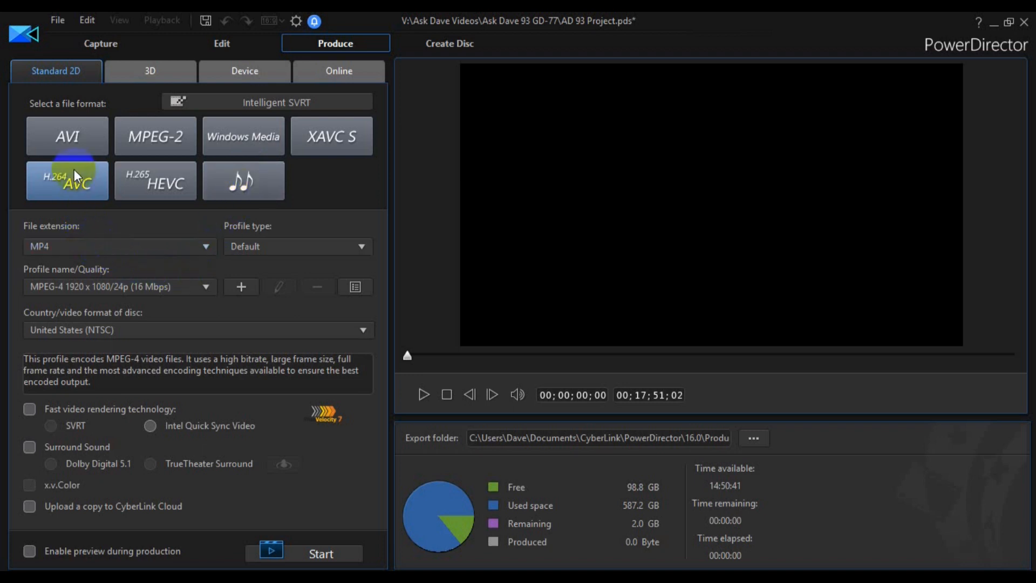
- Review the H.264 AVC file extension choices, keeping MP4, and try switching the profile type to Custom
{"action": "left_click", "coordinate": [80, 244]}
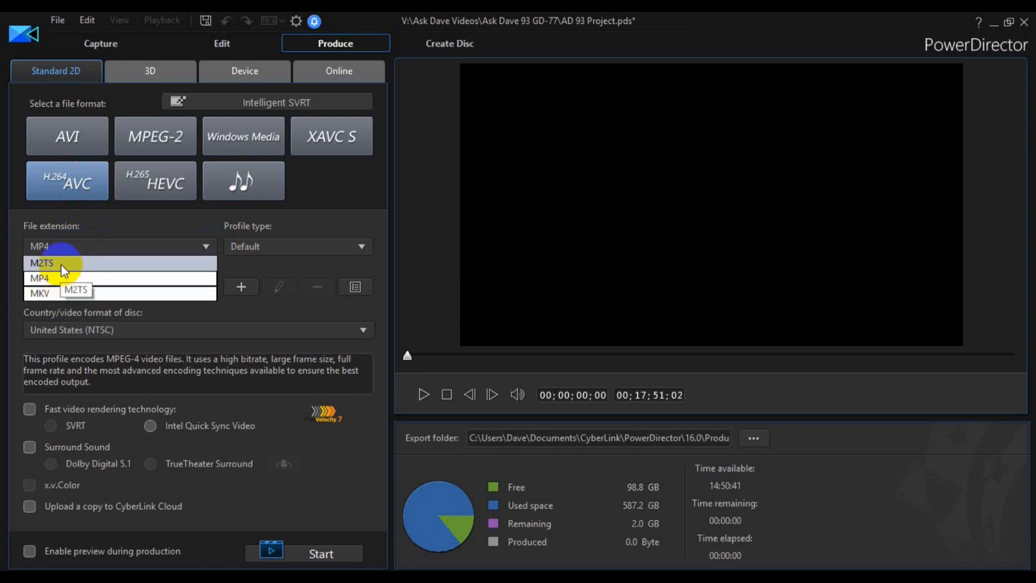
{"action": "left_click", "coordinate": [60, 280]}
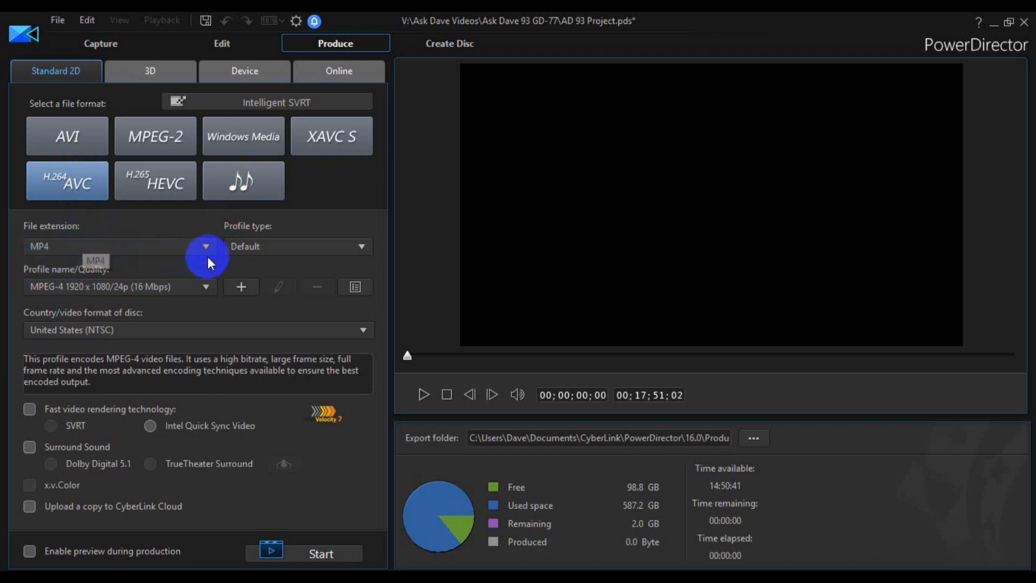
{"action": "left_click", "coordinate": [280, 248]}
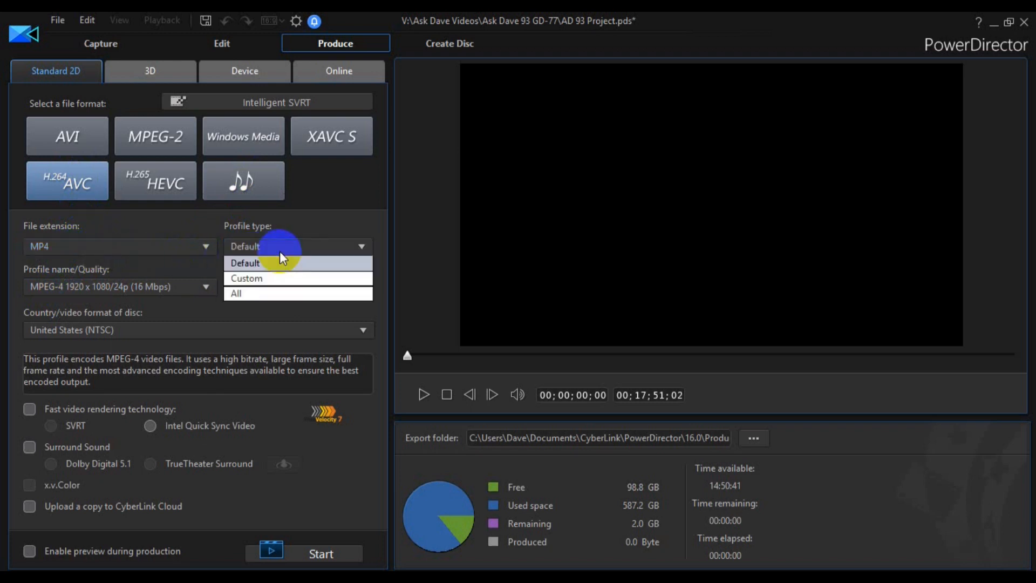
{"action": "left_click", "coordinate": [277, 247]}
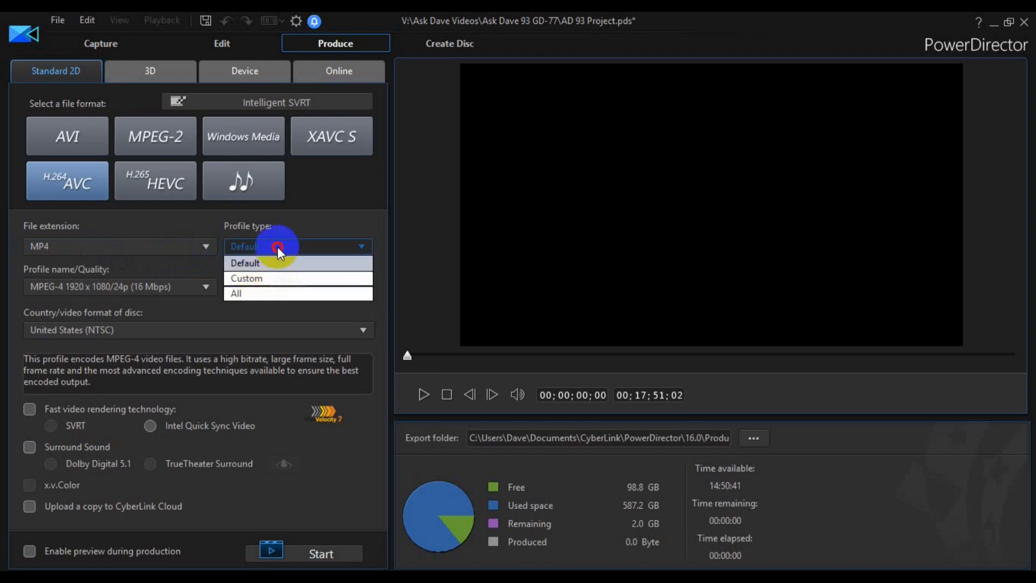
{"action": "left_click", "coordinate": [277, 247]}
{"action": "left_click", "coordinate": [259, 279]}
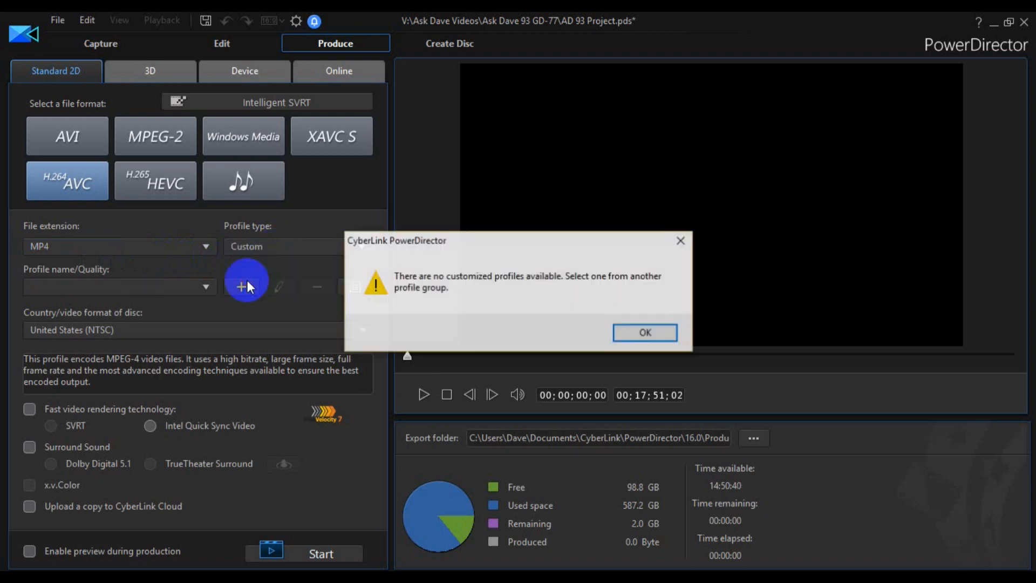
{"action": "left_click", "coordinate": [648, 332]}
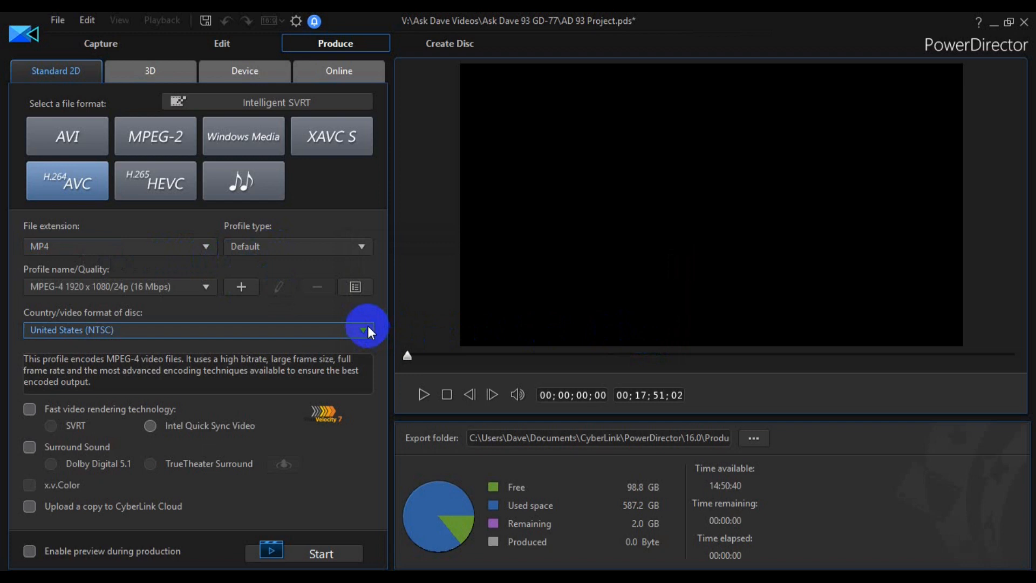
- Choose the MPEG-4 1920 x 1080/24p (16 Mbps) quality and create a custom profile from it with an average bitrate of 5000 Kbps
{"action": "left_click", "coordinate": [113, 292]}
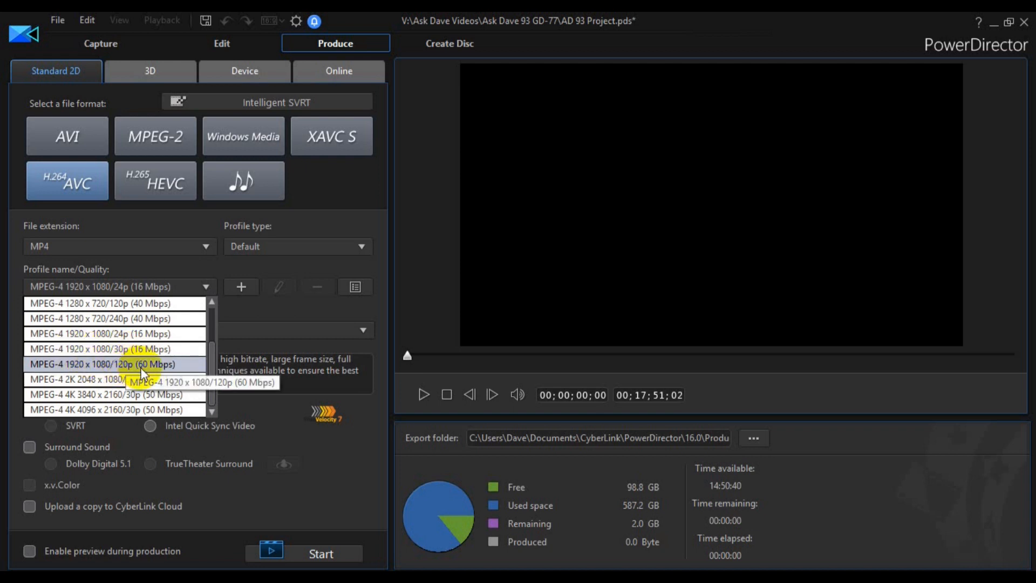
{"action": "left_click", "coordinate": [128, 337]}
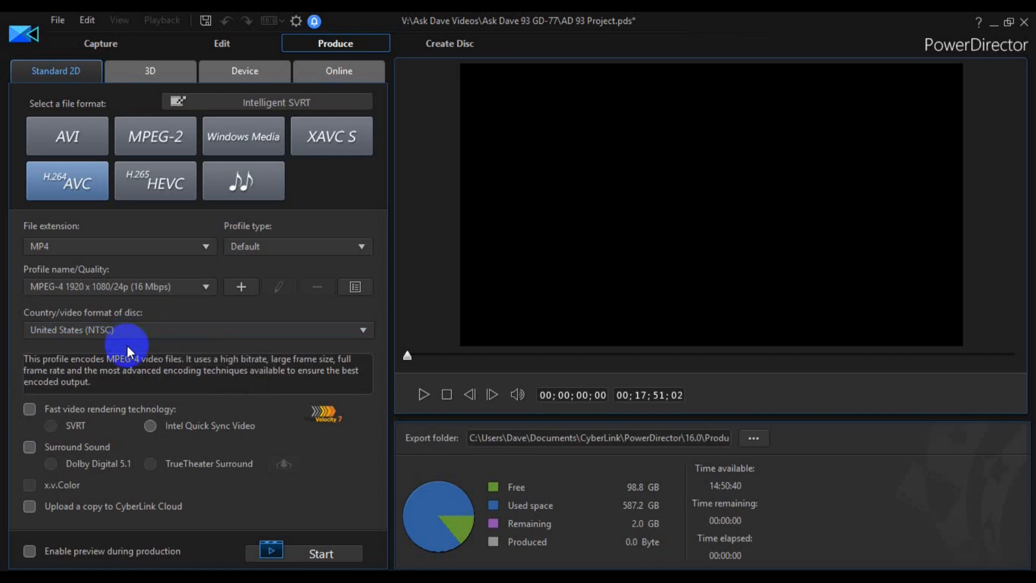
{"action": "left_click", "coordinate": [237, 287]}
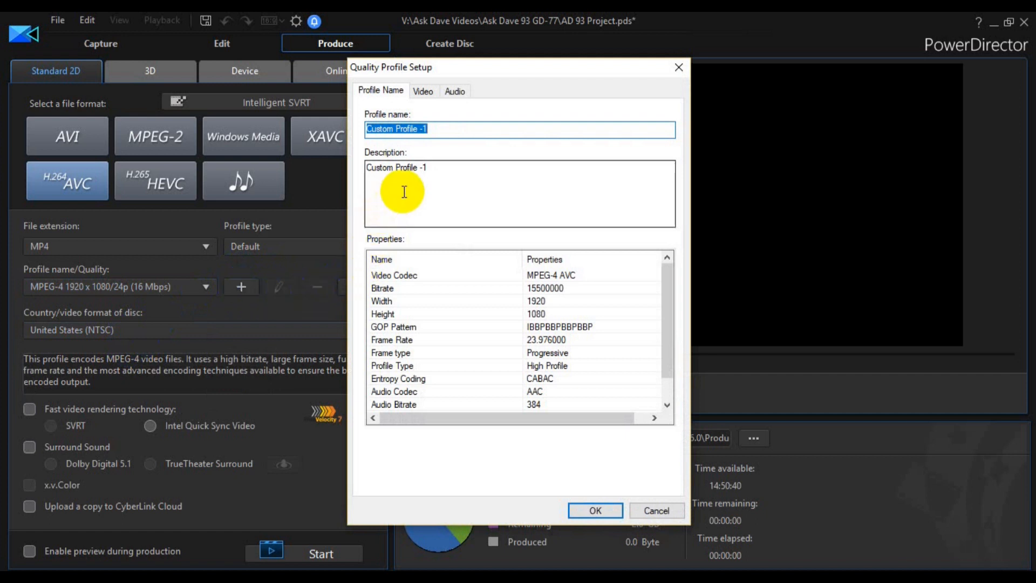
{"action": "left_click", "coordinate": [424, 92]}
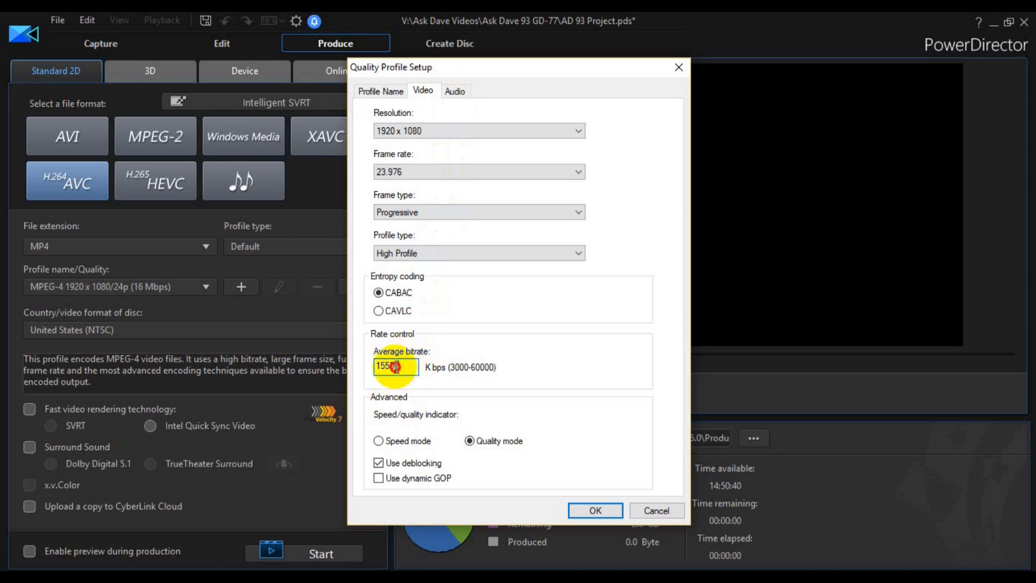
{"action": "left_click_drag", "start_coordinate": [404, 364], "coordinate": [309, 383]}
{"action": "type", "text": "5000"}
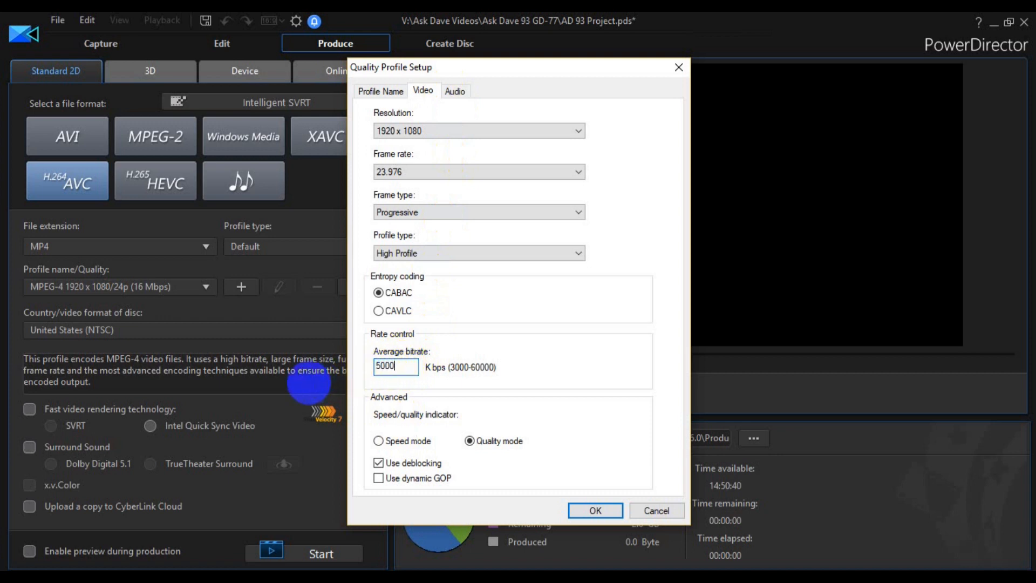
{"action": "left_click", "coordinate": [601, 510]}
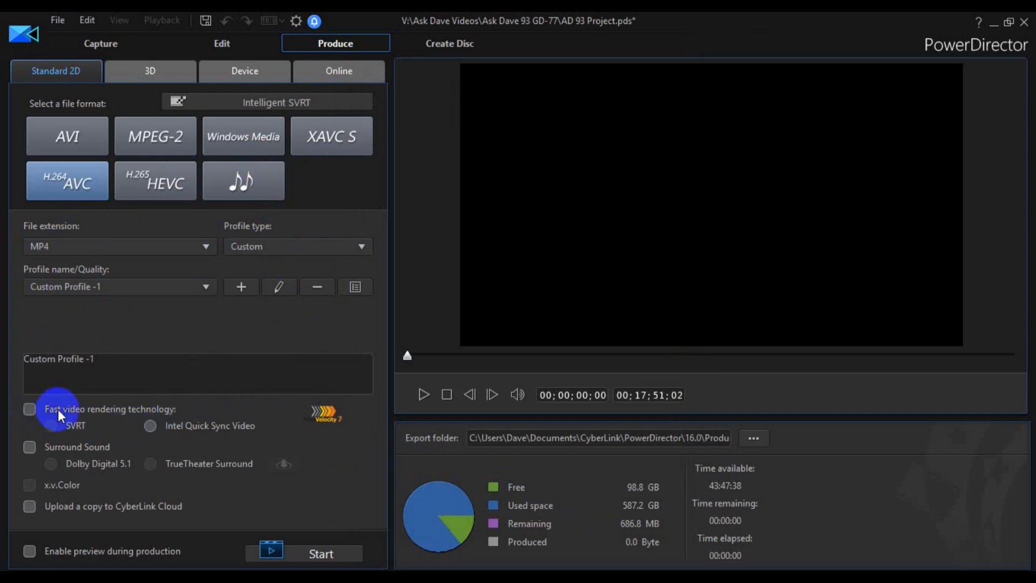
- Enable fast video rendering technology and preview during production, and start producing the movie after briefly playing the project
{"action": "left_click", "coordinate": [29, 409]}
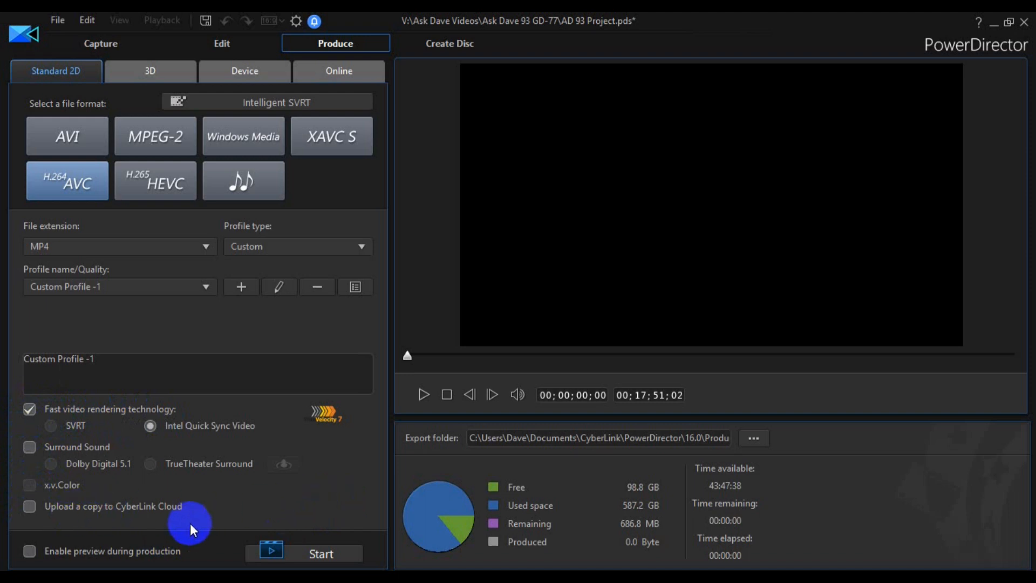
{"action": "left_click", "coordinate": [37, 554]}
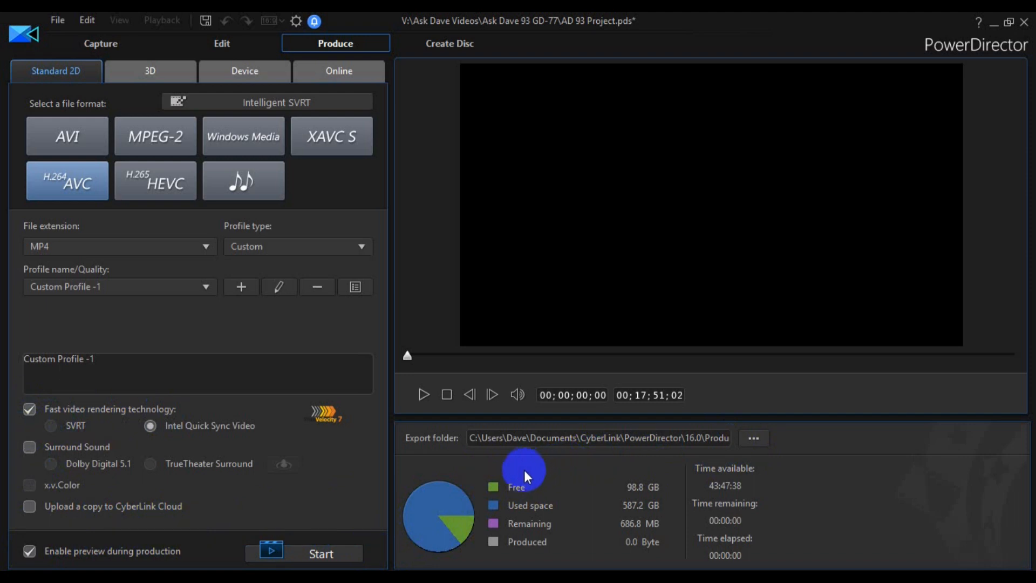
{"action": "left_click", "coordinate": [422, 392]}
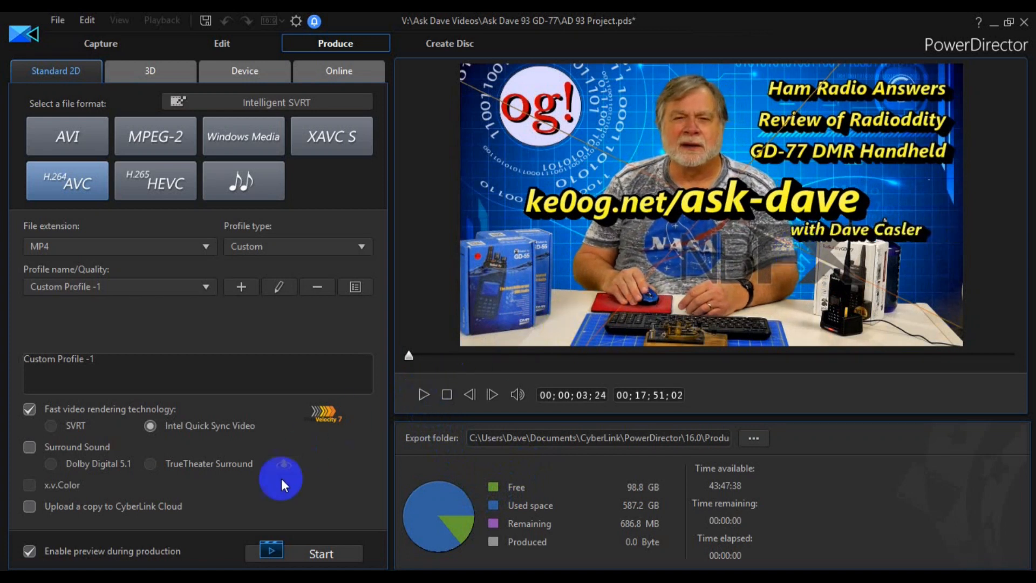
{"action": "left_click", "coordinate": [313, 559]}
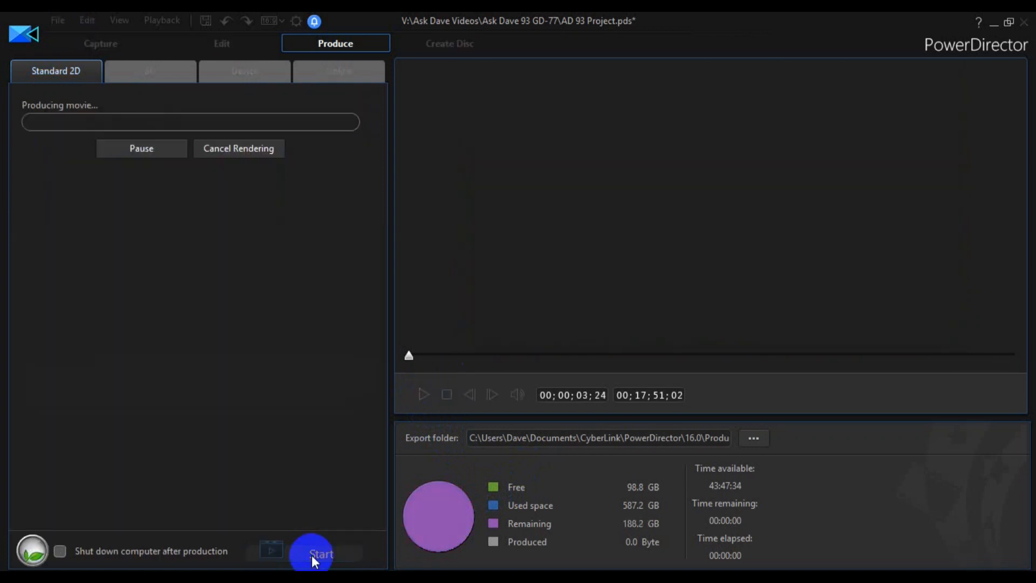